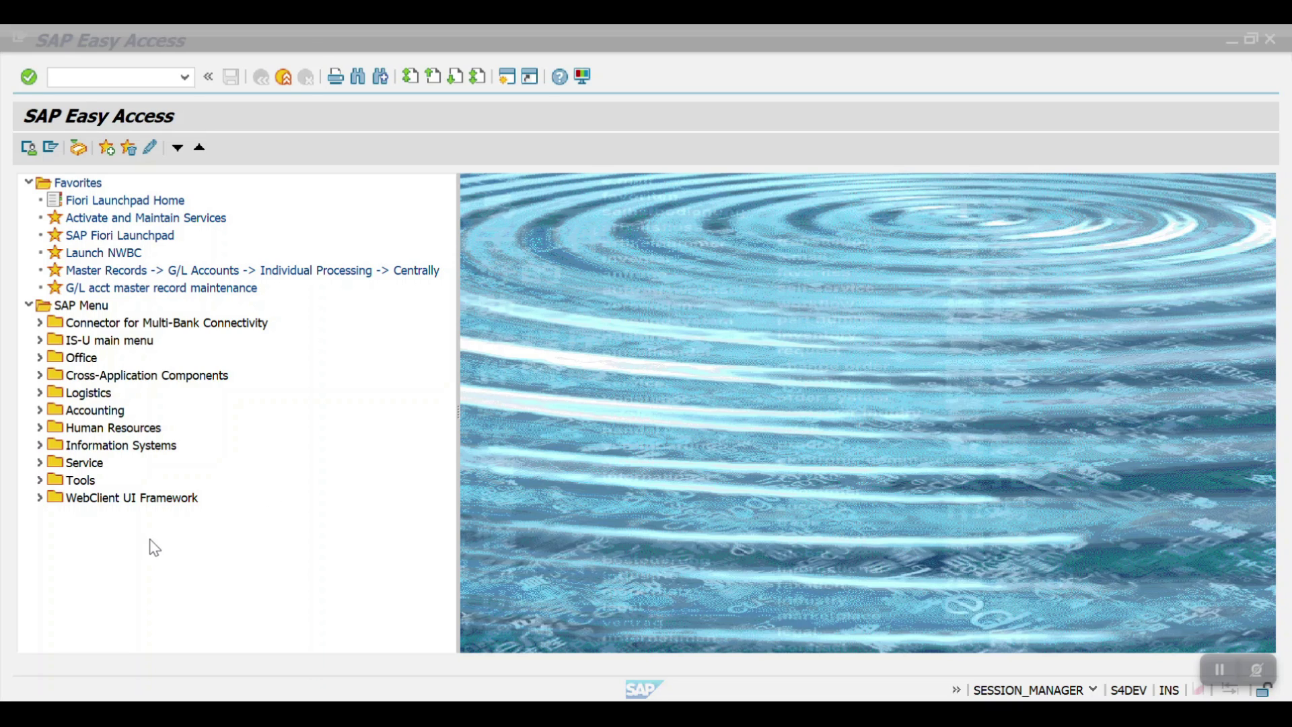
Step: Open the asset accounting company code settings with transaction FAA_CMP
click(184, 77)
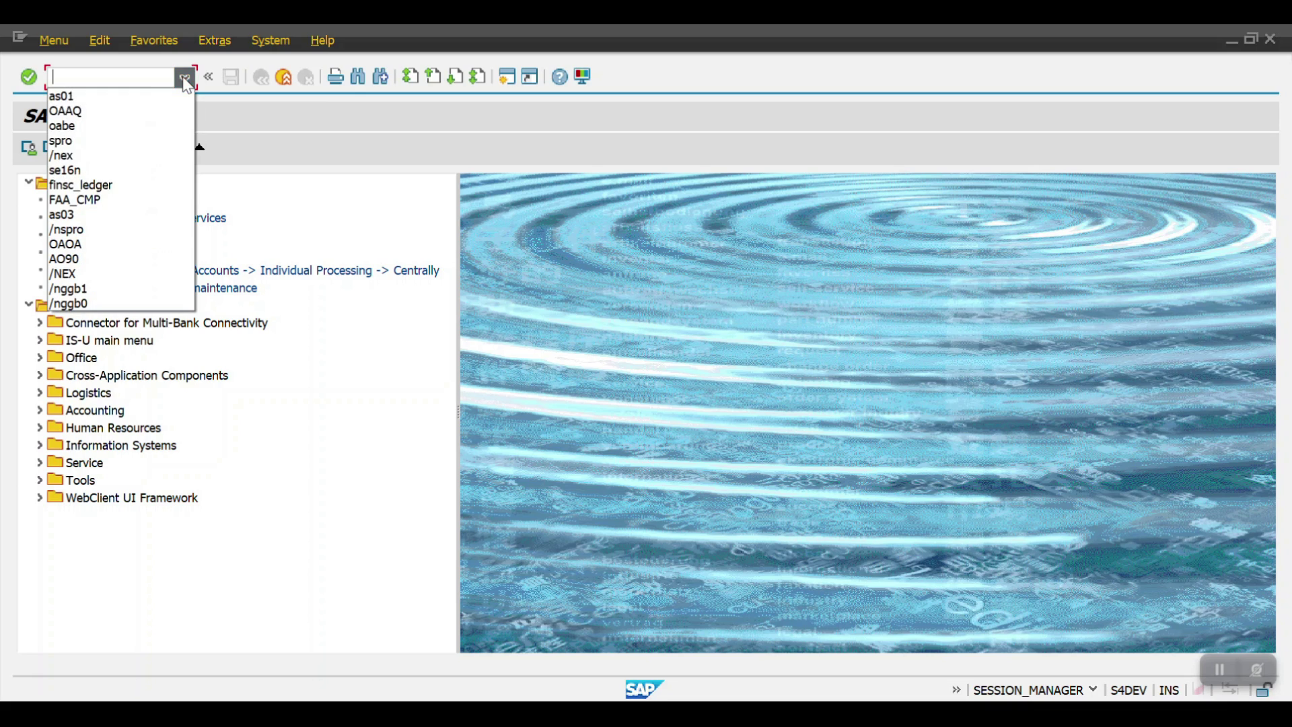
click(118, 202)
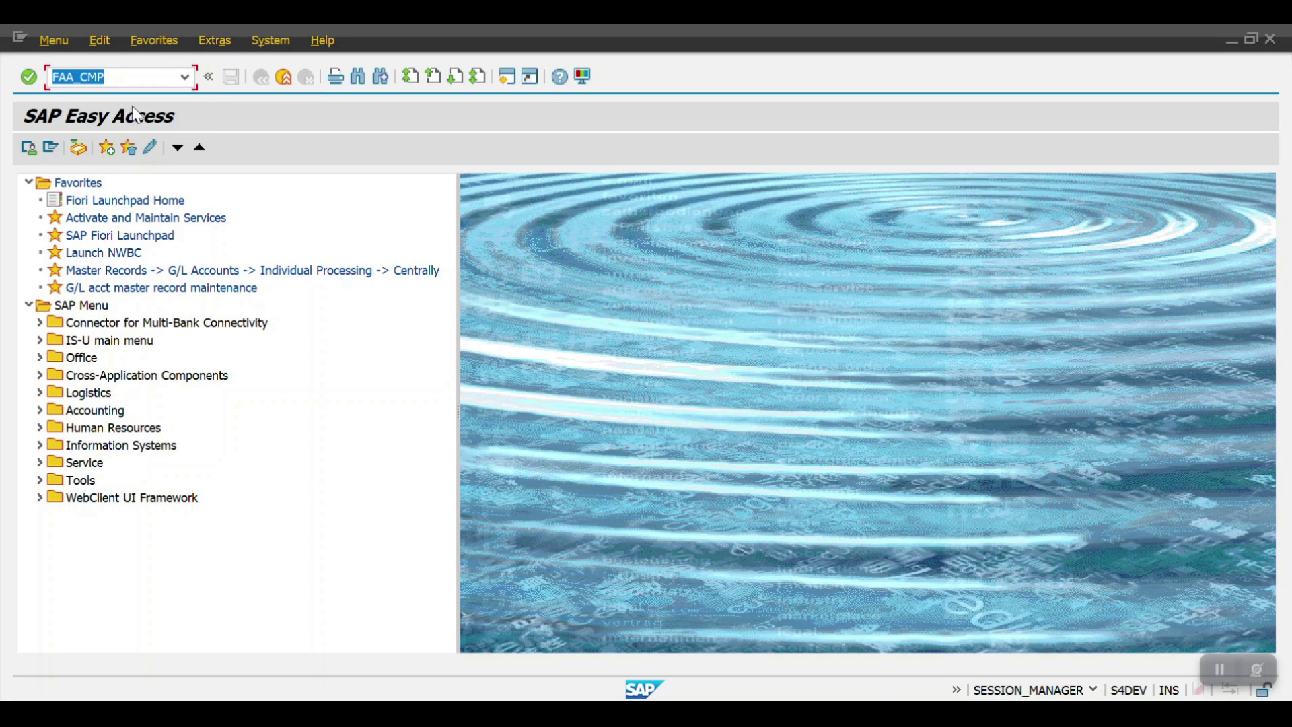
key(Return)
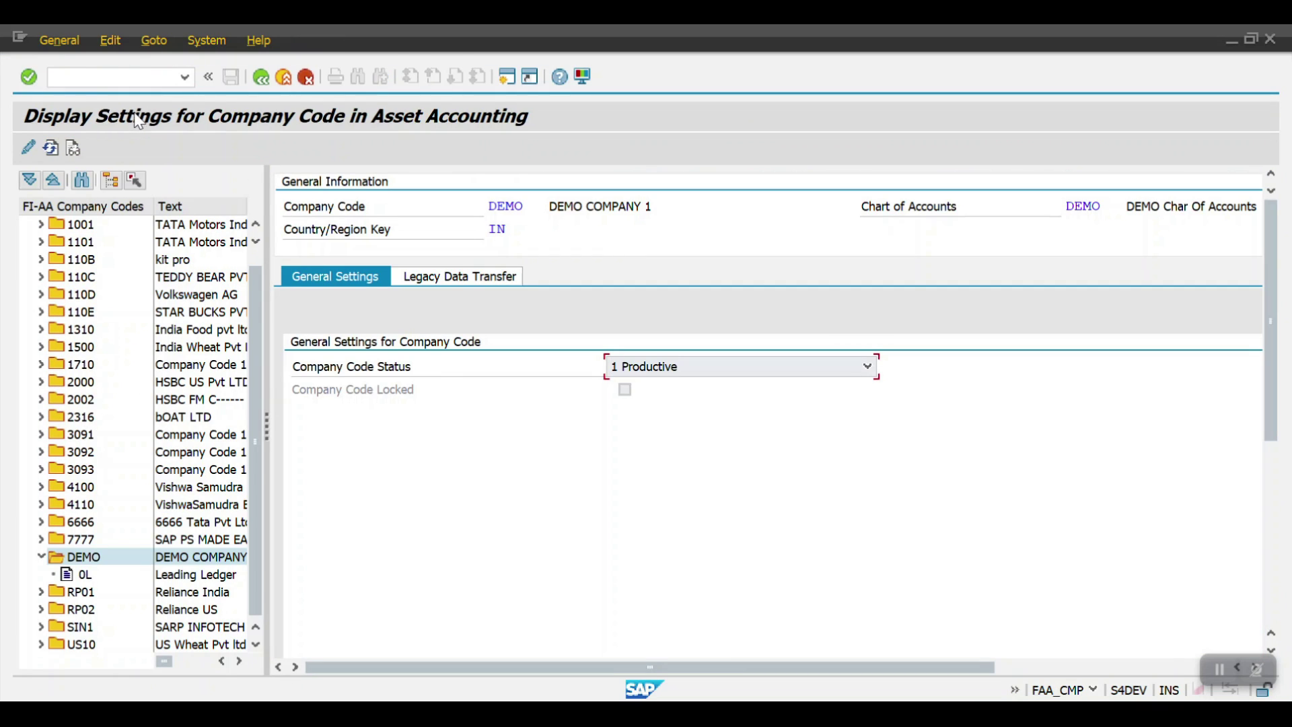
Step: Open company code 2000 in change mode and set its company code status to 1 Productive
double_click(70, 384)
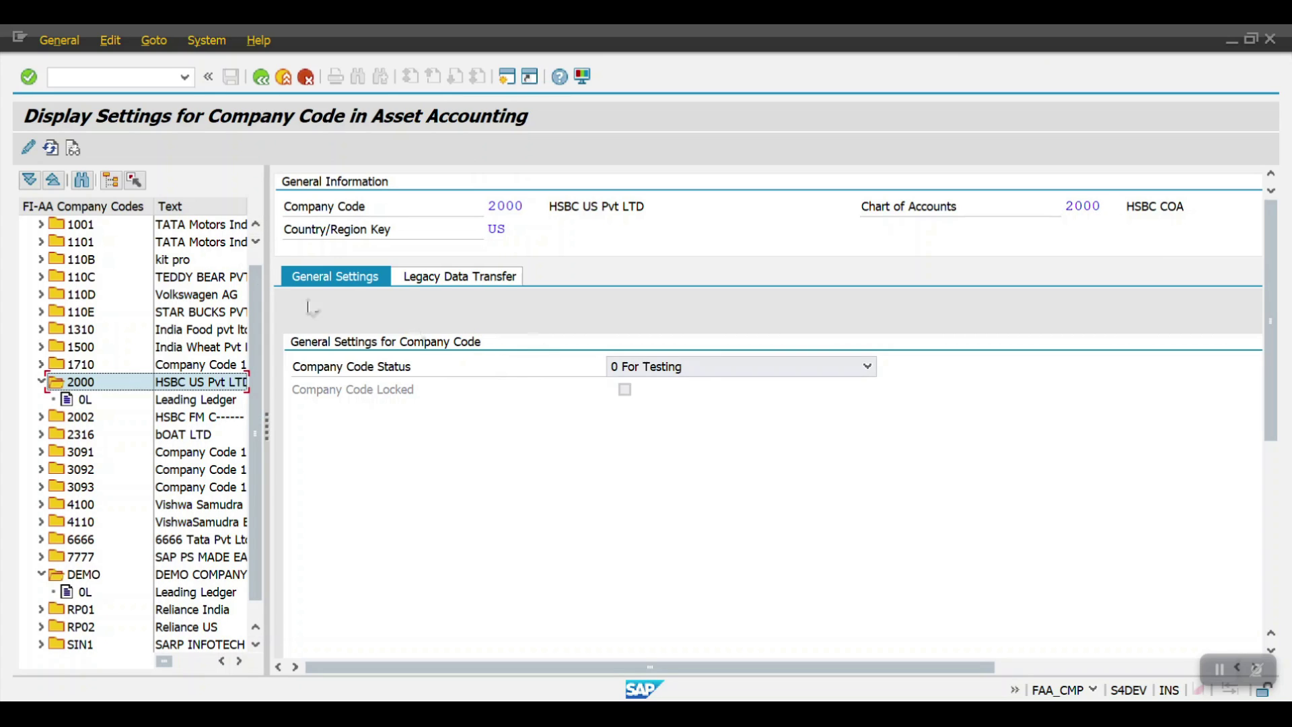
click(28, 150)
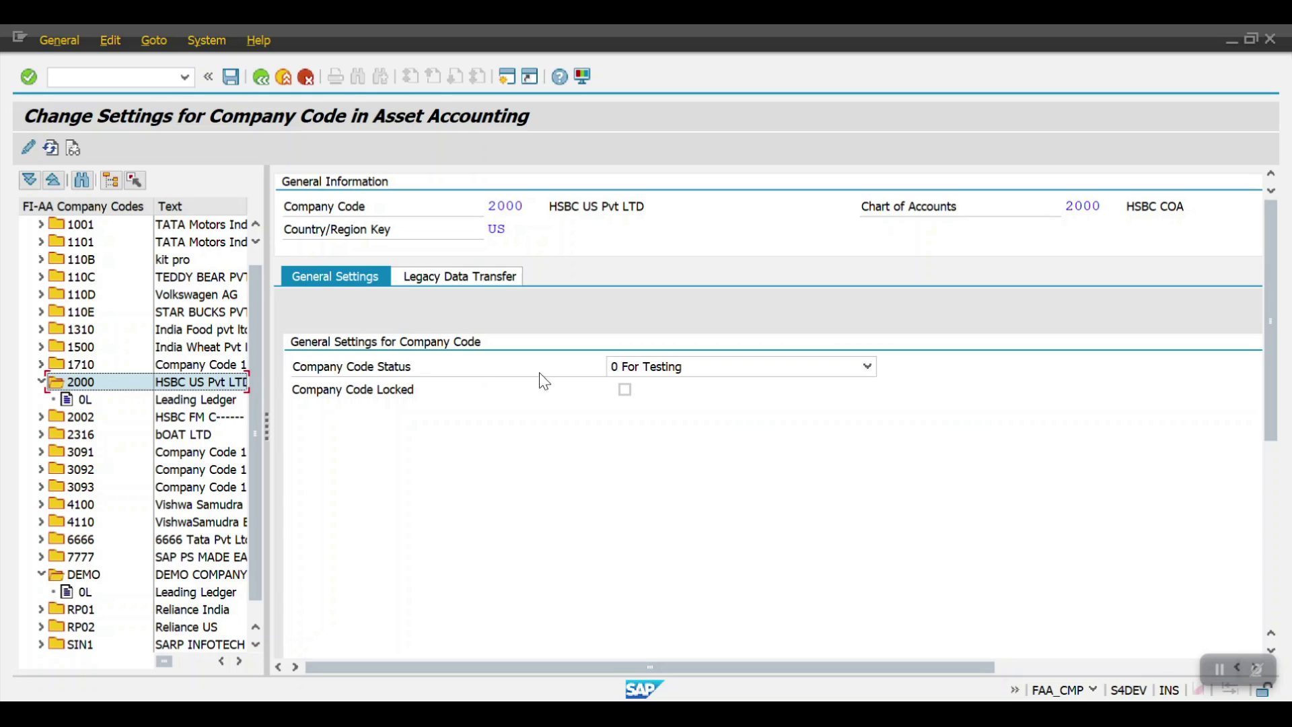
click(663, 374)
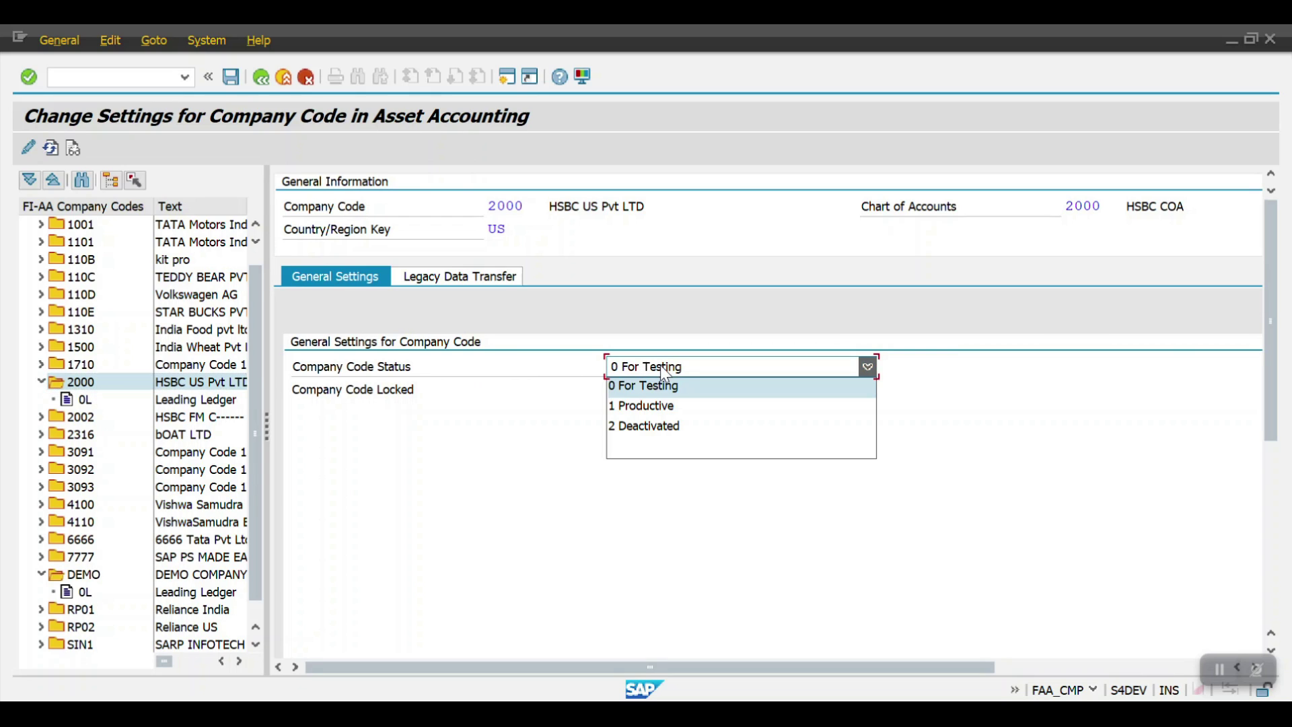
click(657, 404)
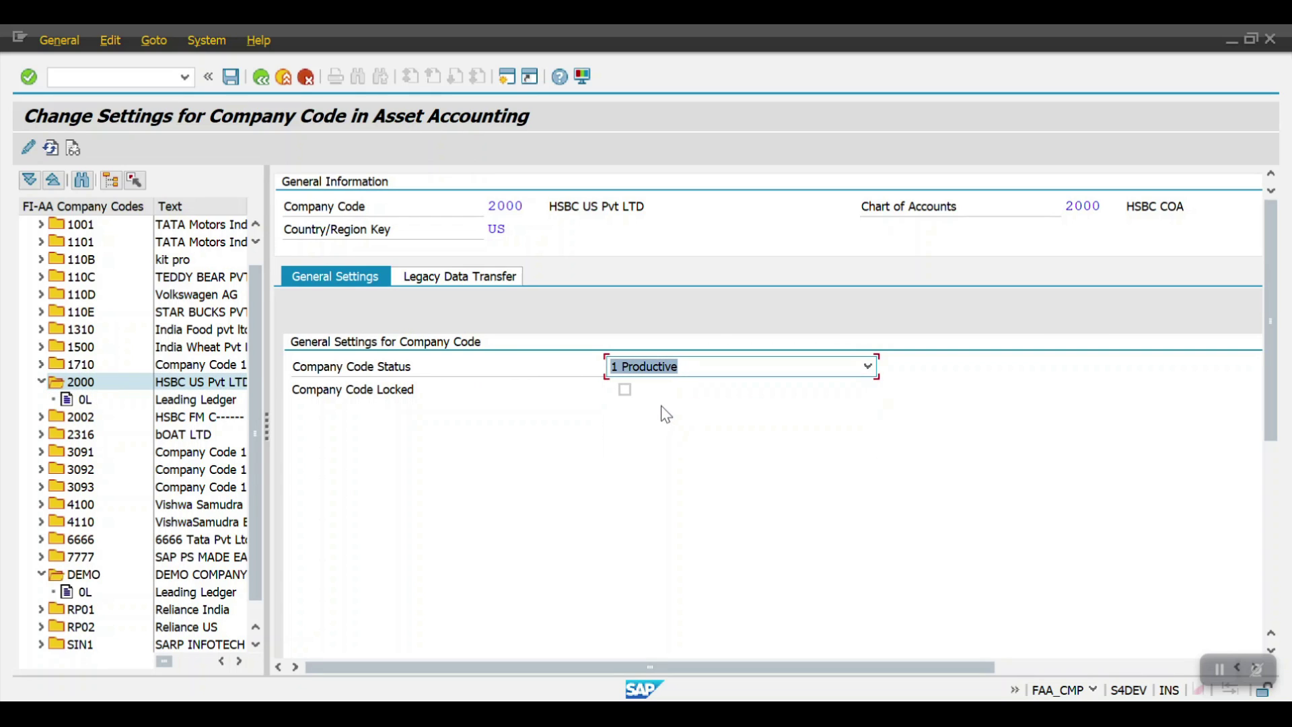
Step: Create a legacy data transfer segment for company code 2000 with transfer date 22.08.2024
click(446, 276)
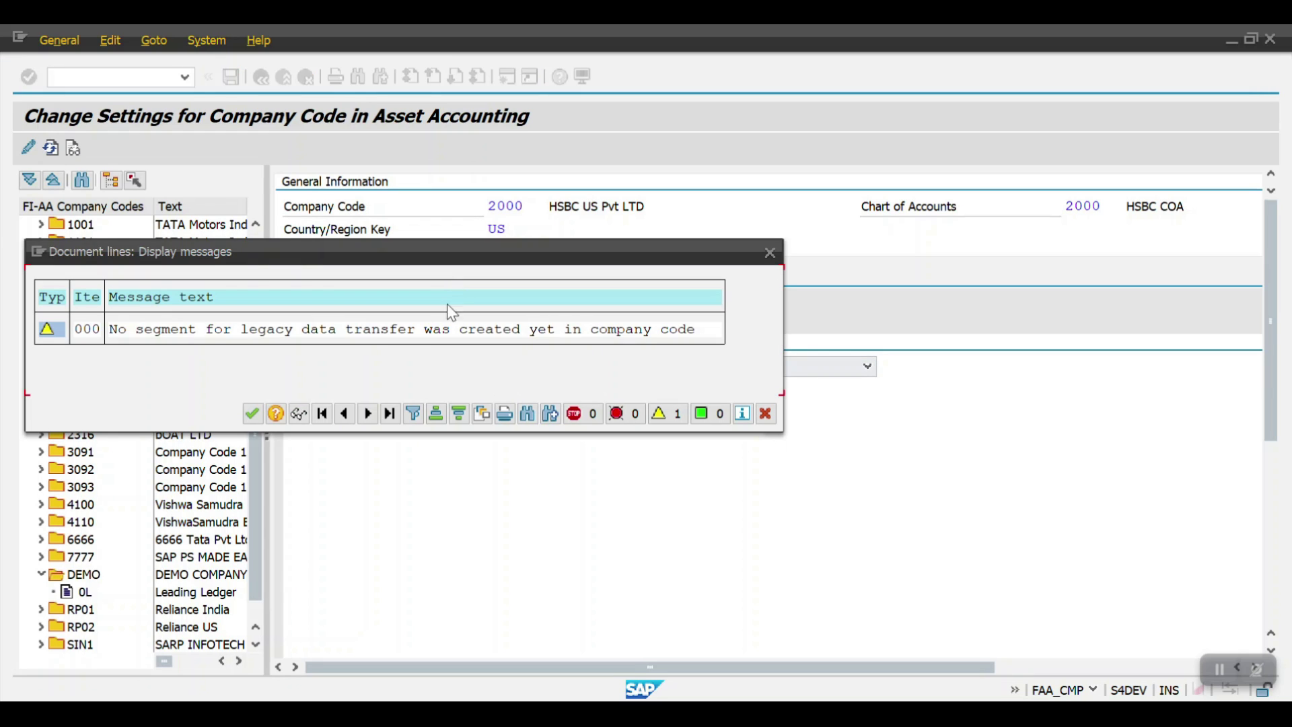
click(253, 413)
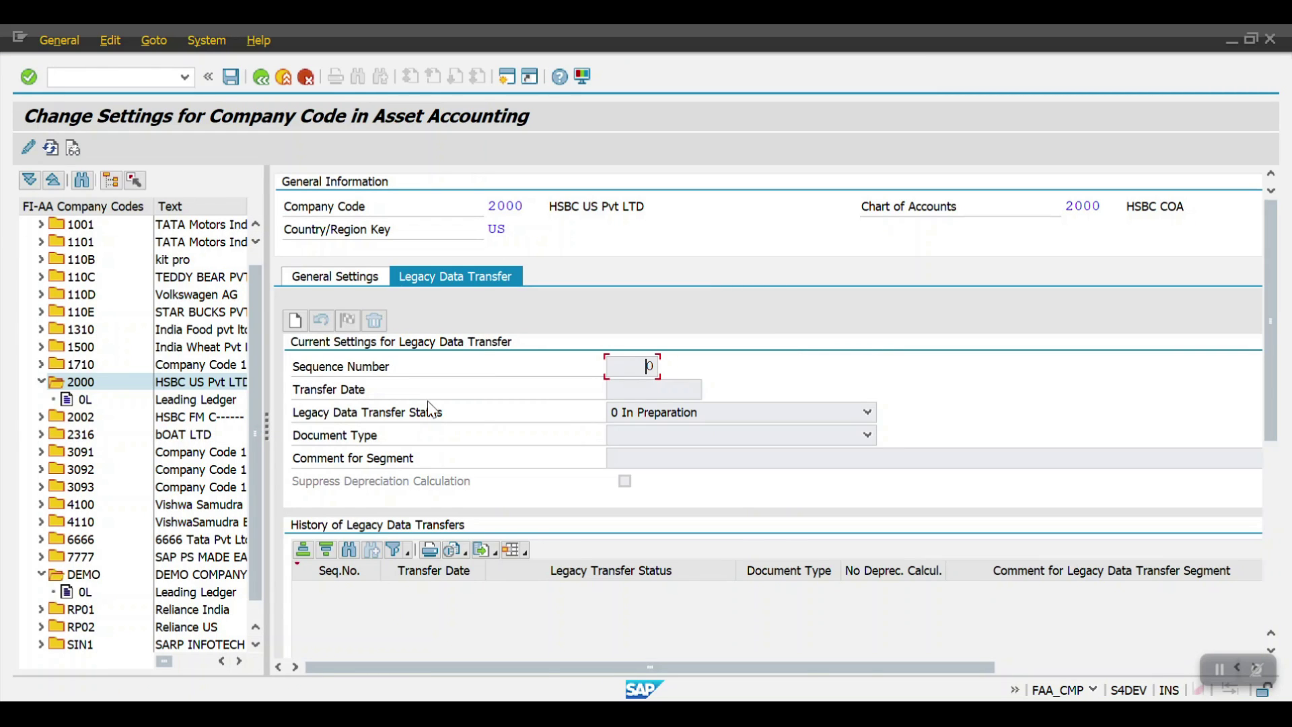
click(298, 320)
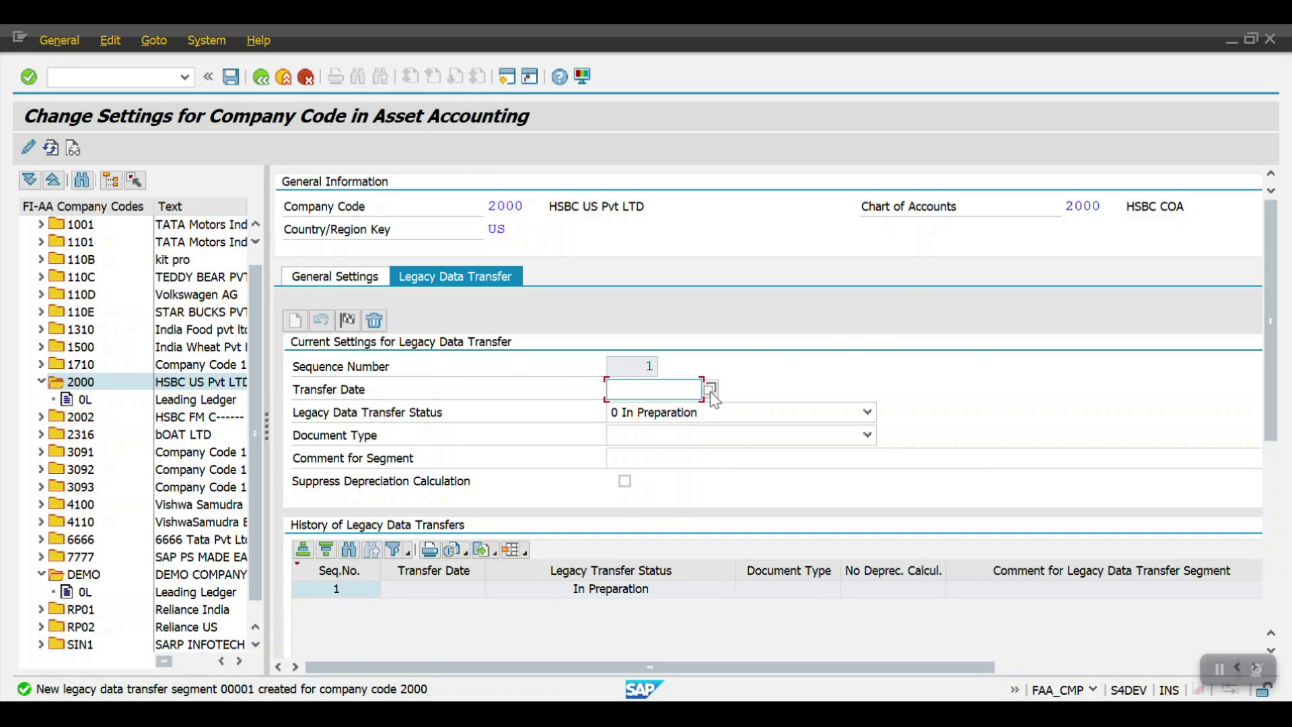
click(711, 391)
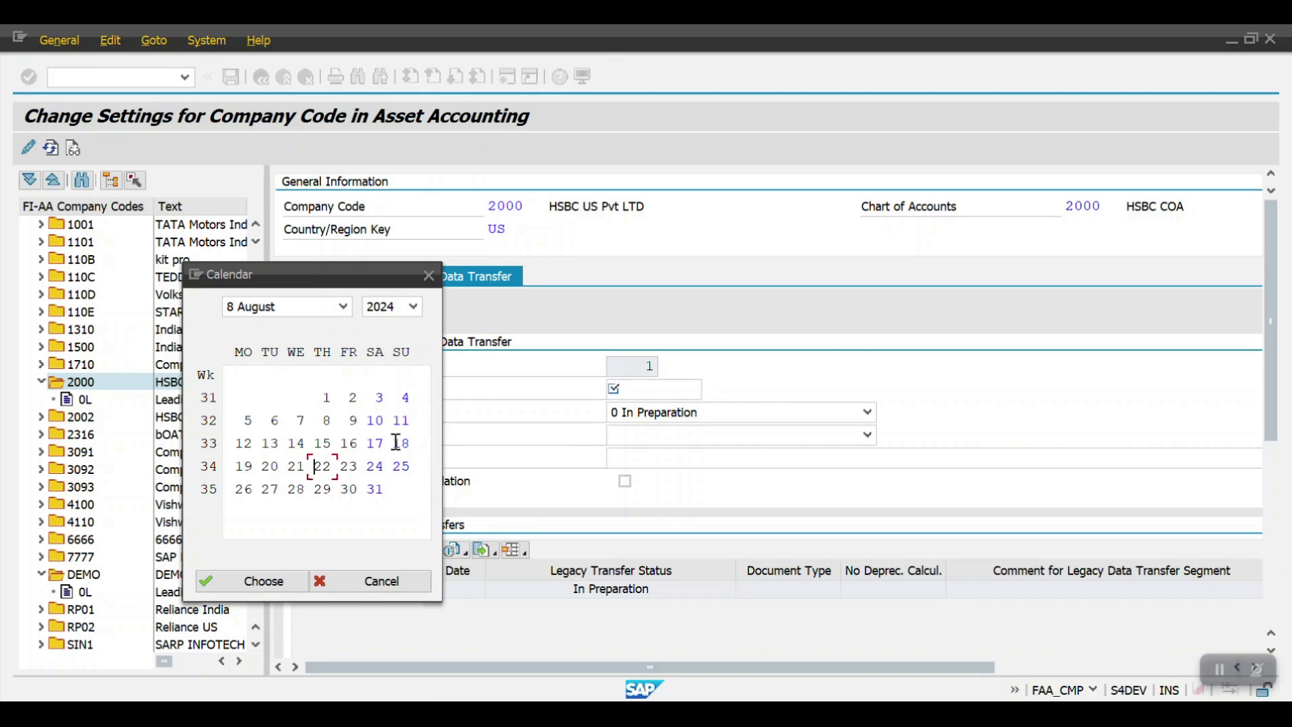
double_click(332, 466)
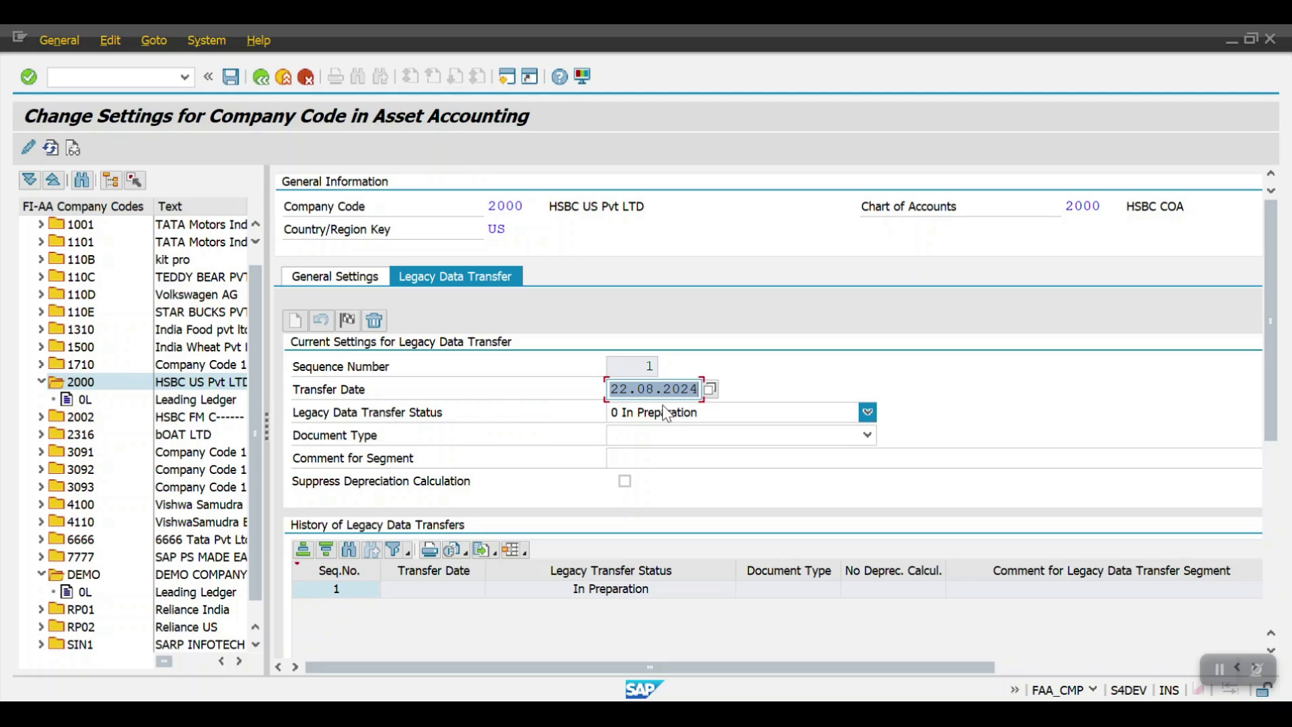
Step: Keep the legacy data transfer status at 0 In Preparation and set the document type to AA Asset Posting
click(665, 414)
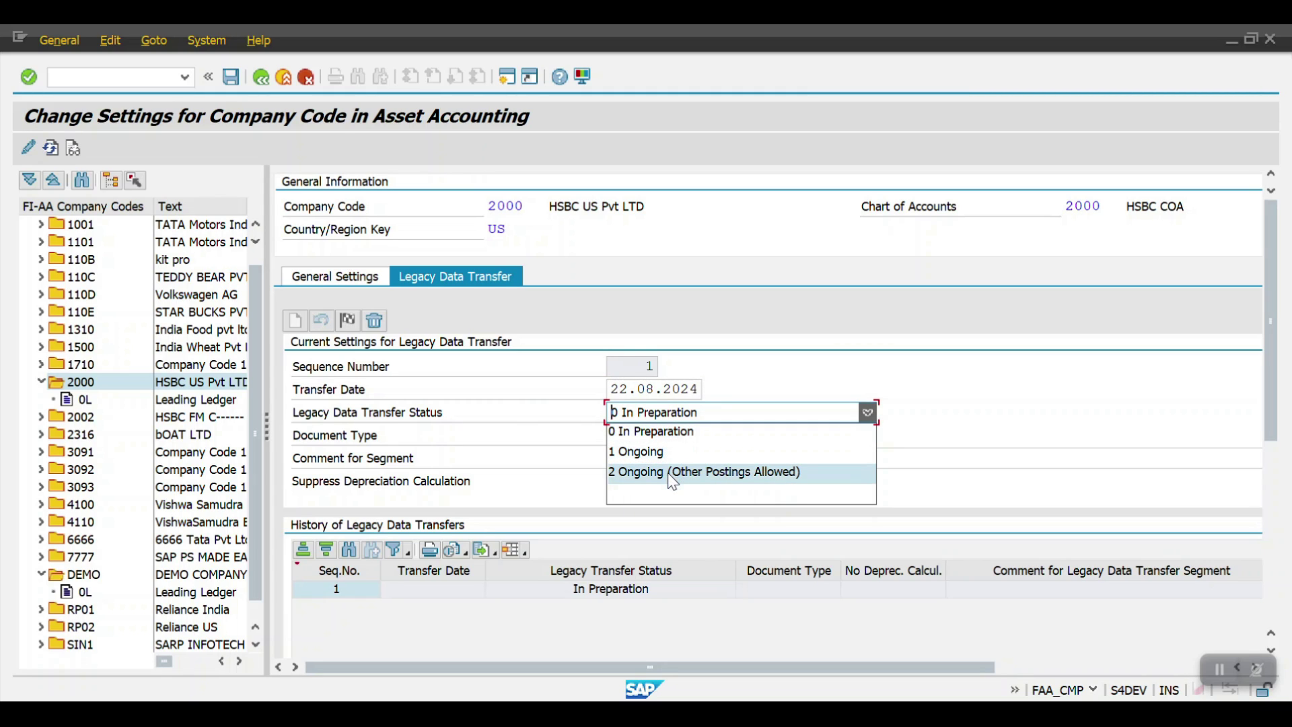
click(665, 435)
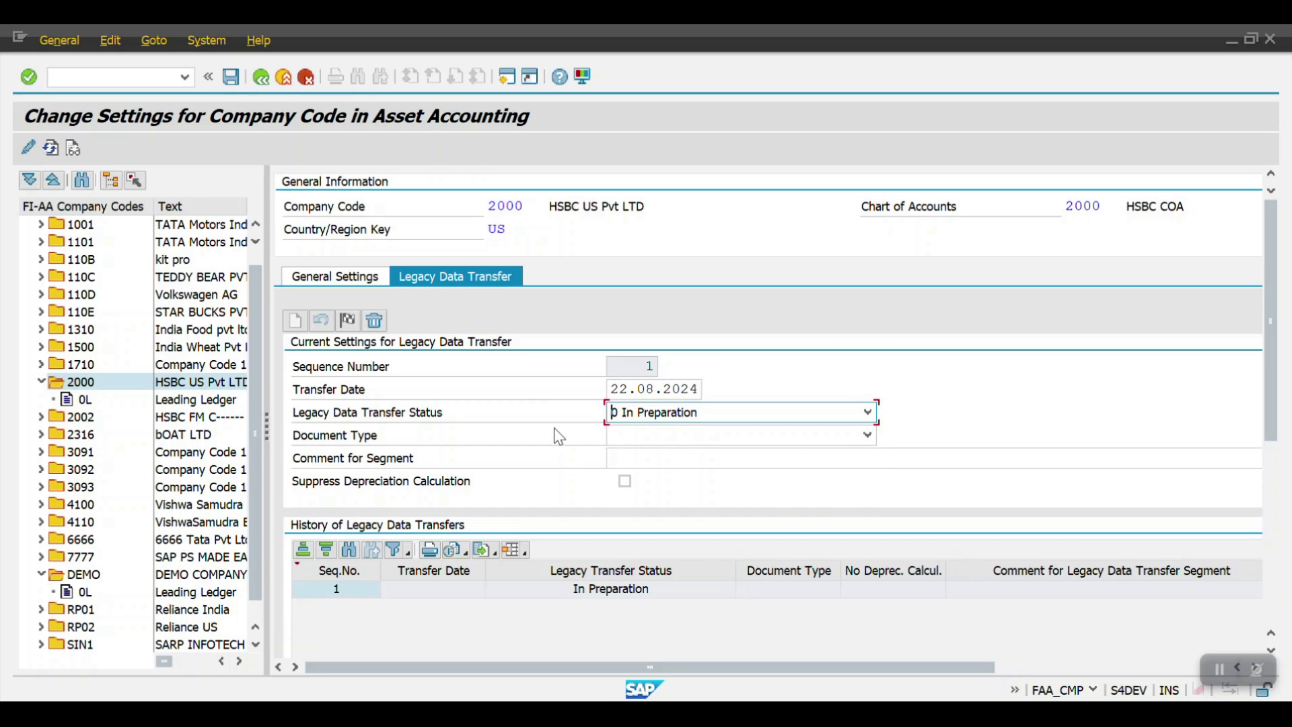
click(656, 436)
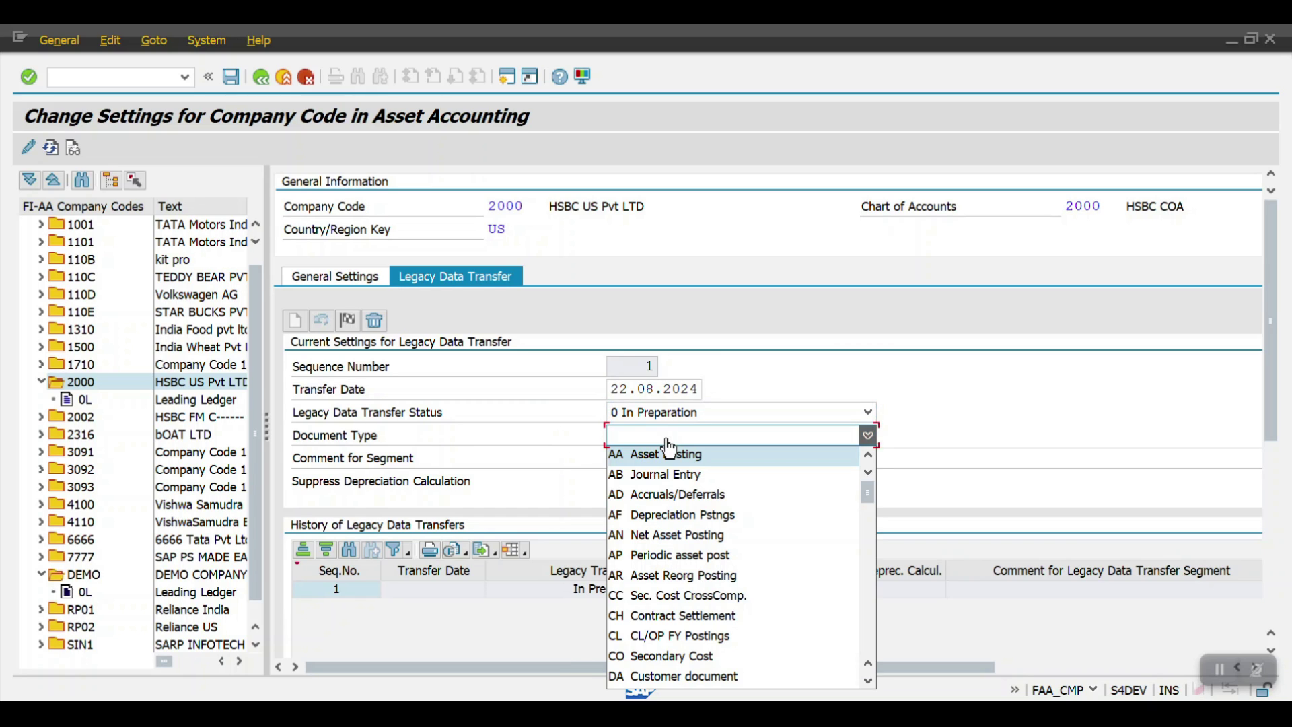
click(636, 456)
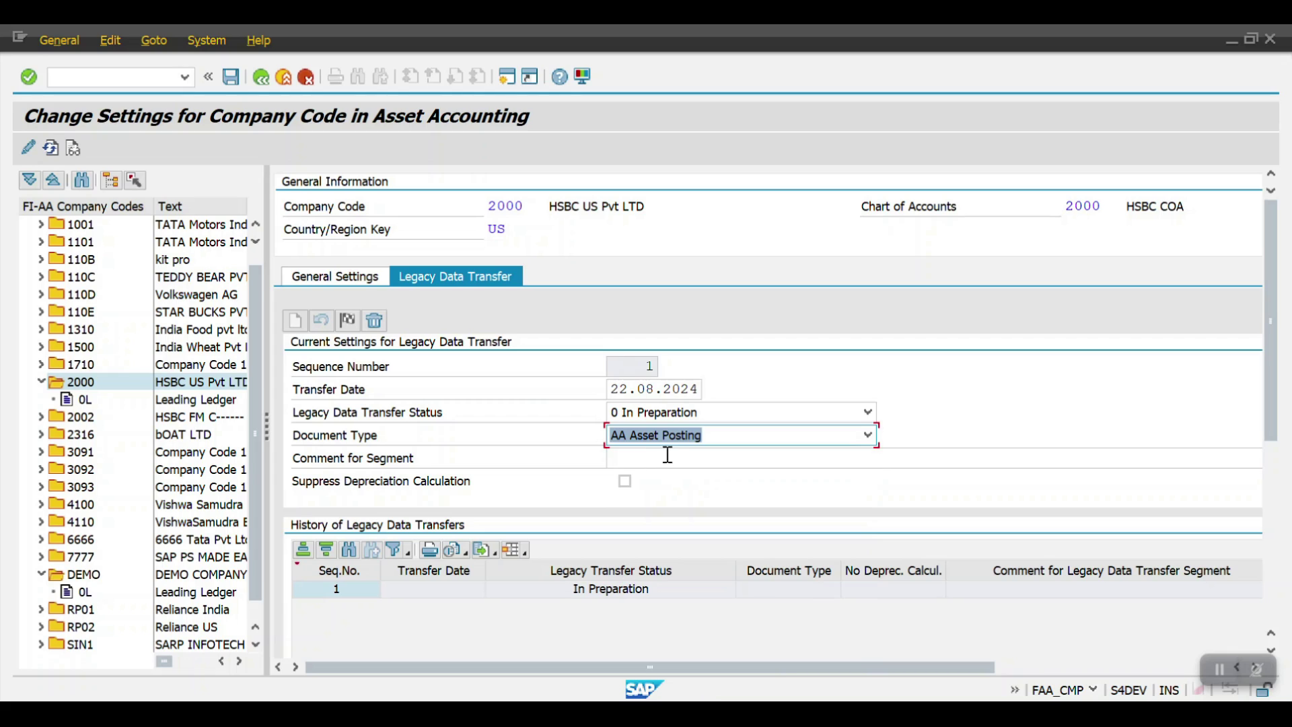
Step: Confirm the changed transfer date and save the legacy data transfer settings for company code 2000
click(345, 322)
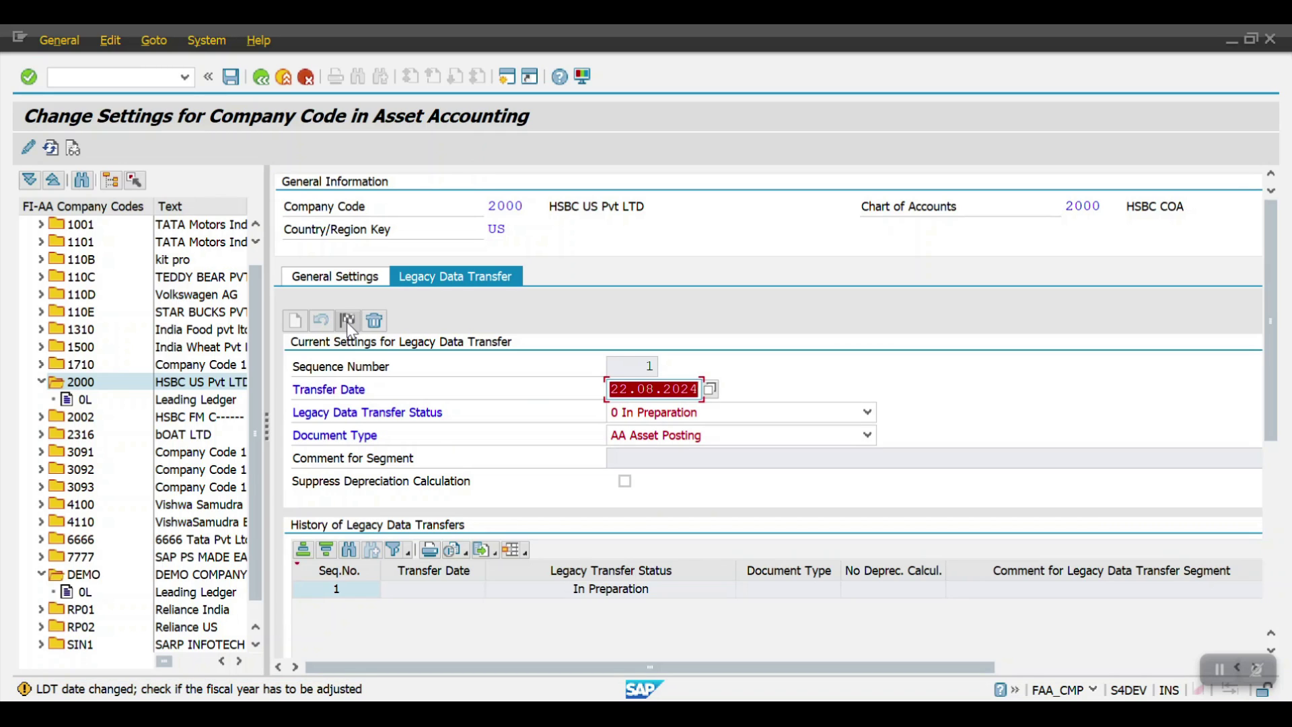
key(Return)
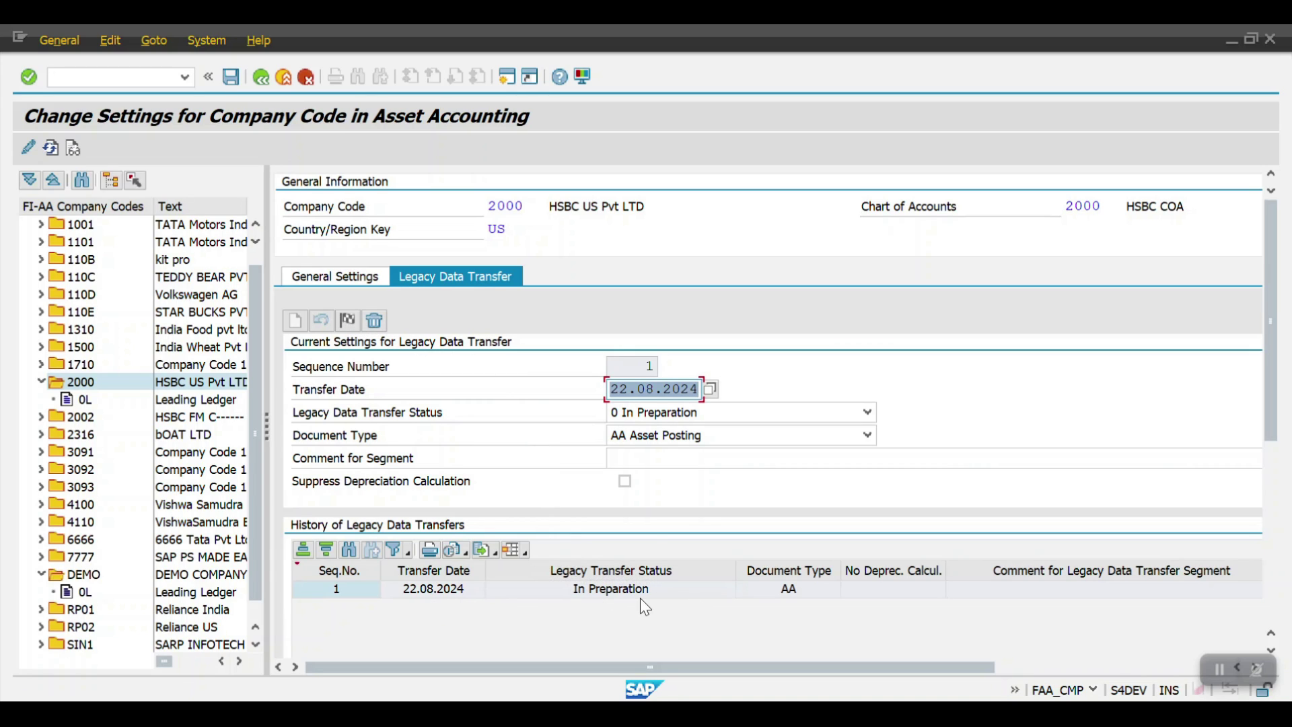
click(867, 412)
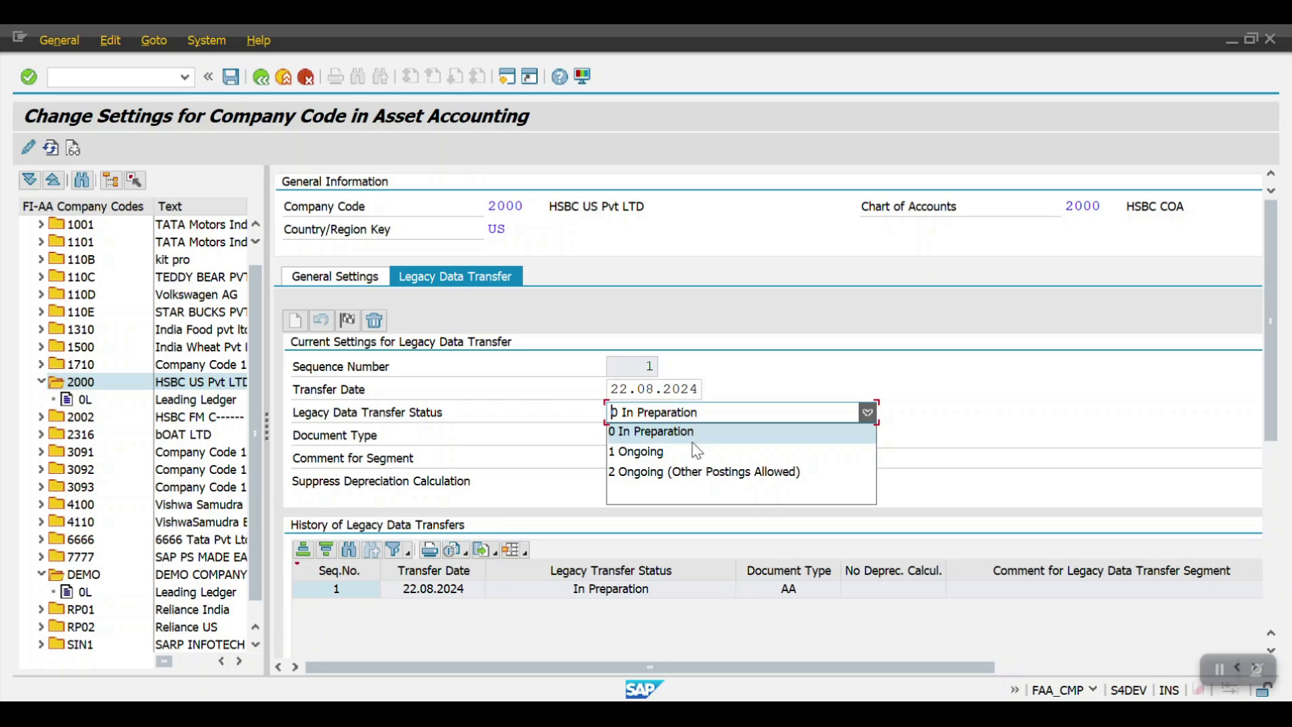
click(774, 375)
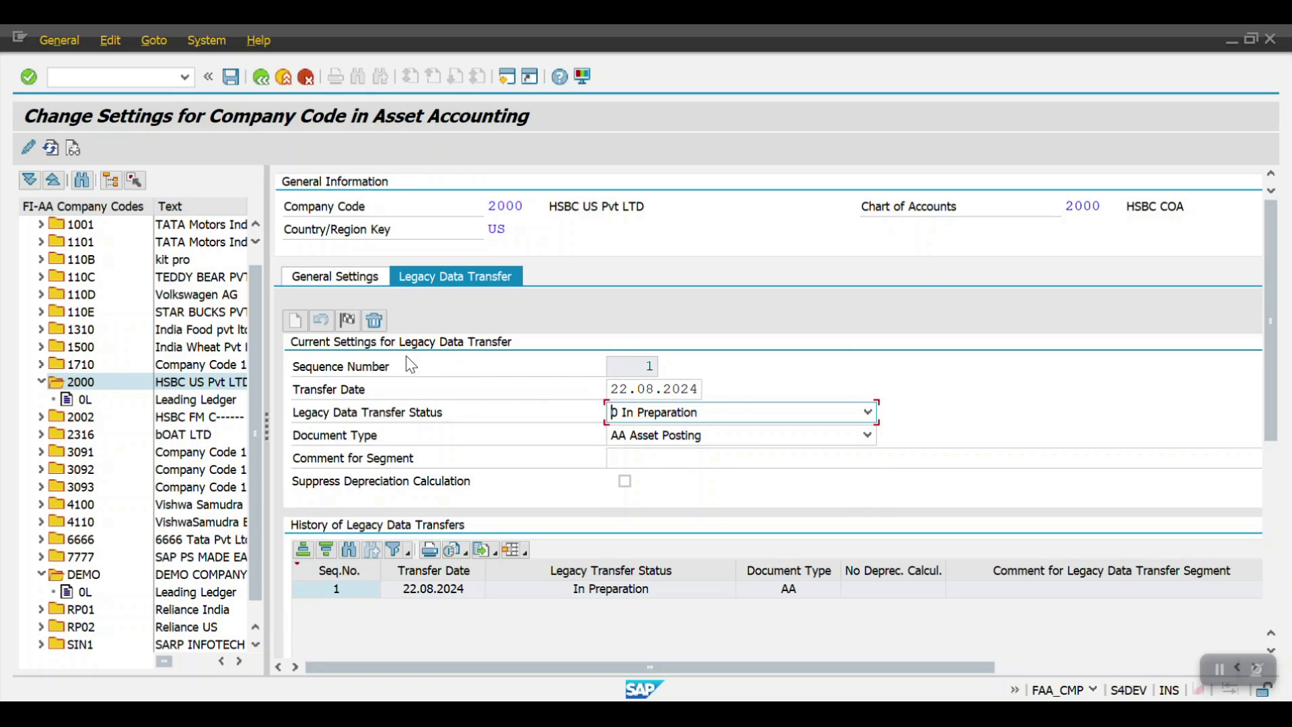
click(232, 78)
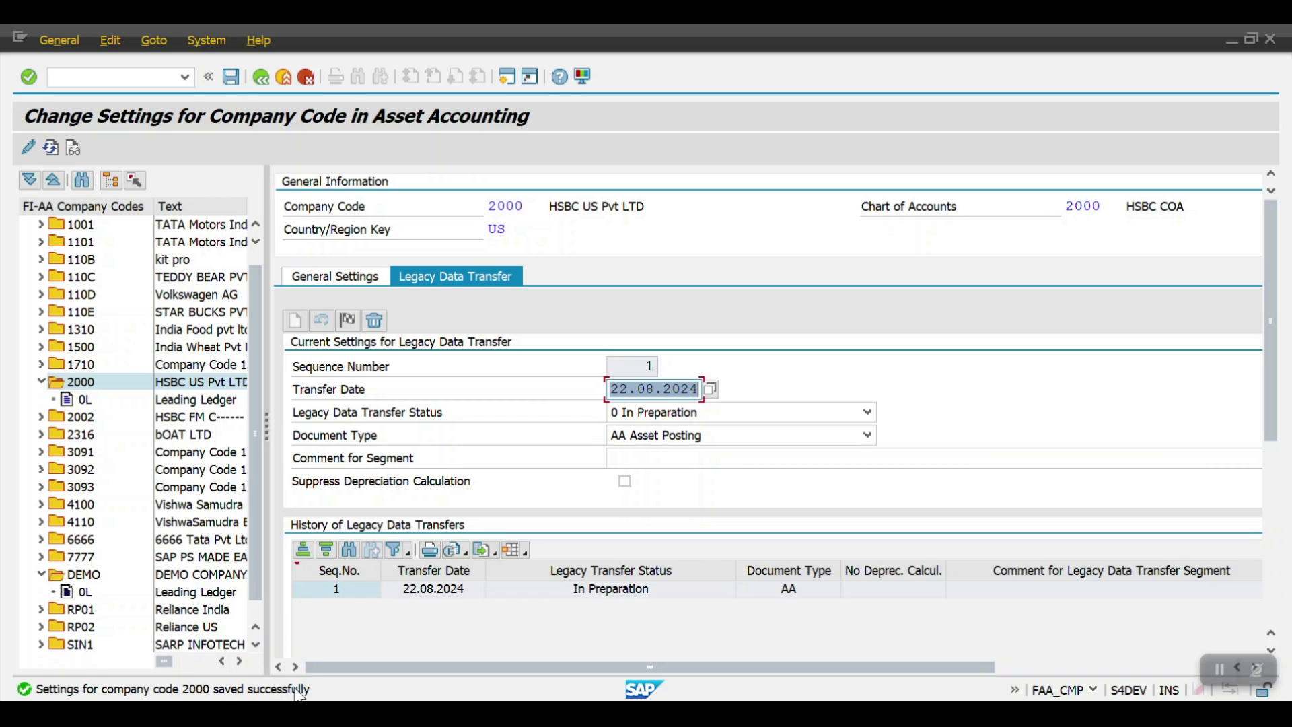
Step: Try to complete the legacy data transfer segment while its status is 0 In Preparation
click(359, 276)
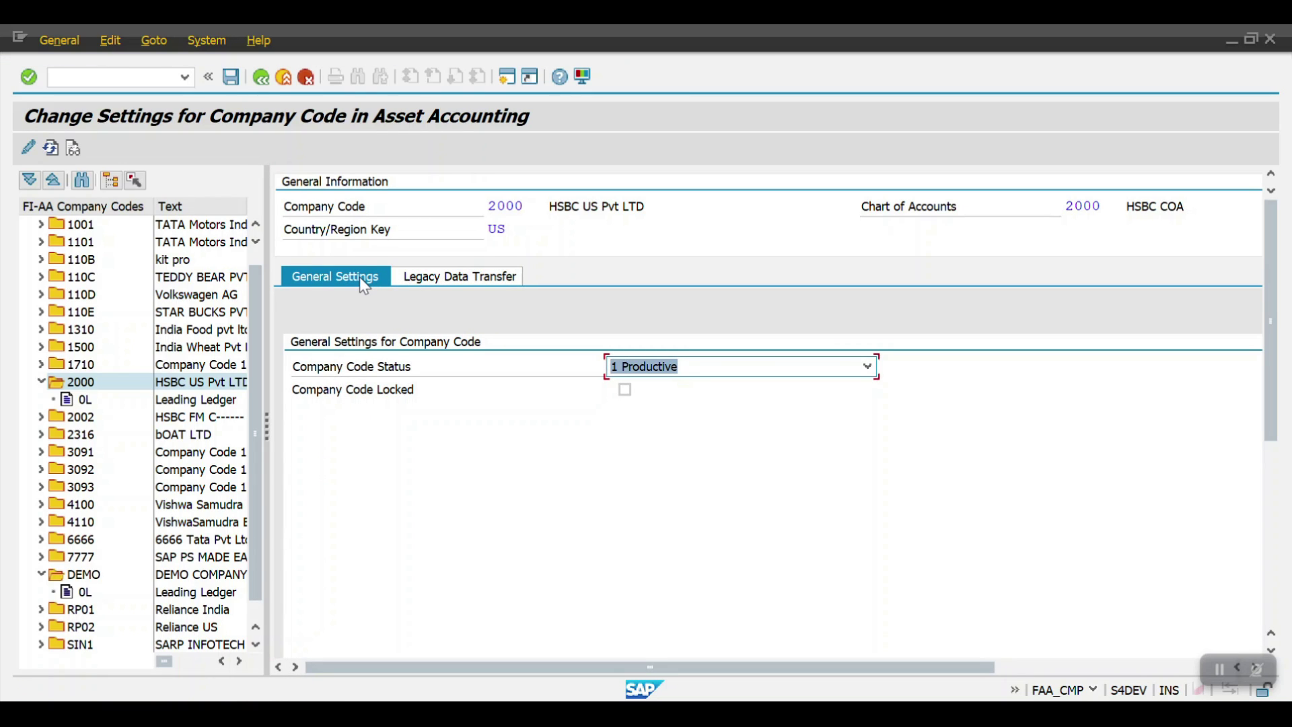
click(442, 275)
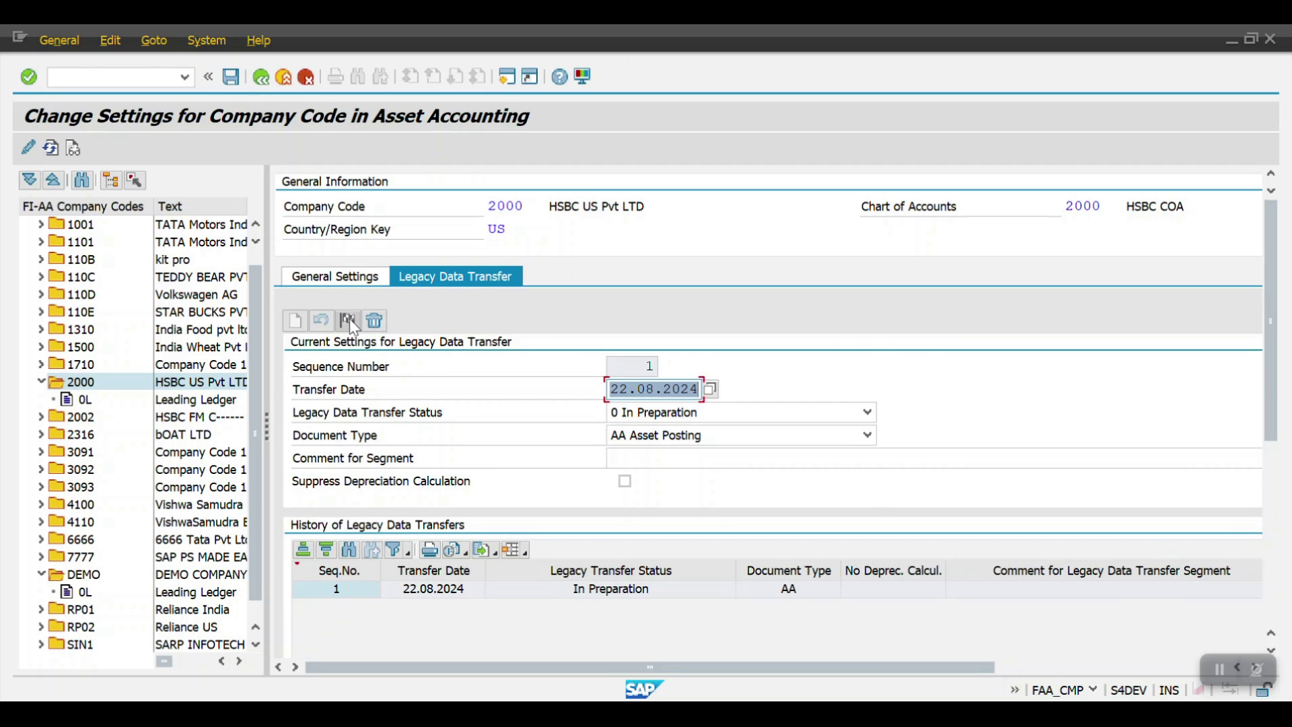
click(349, 317)
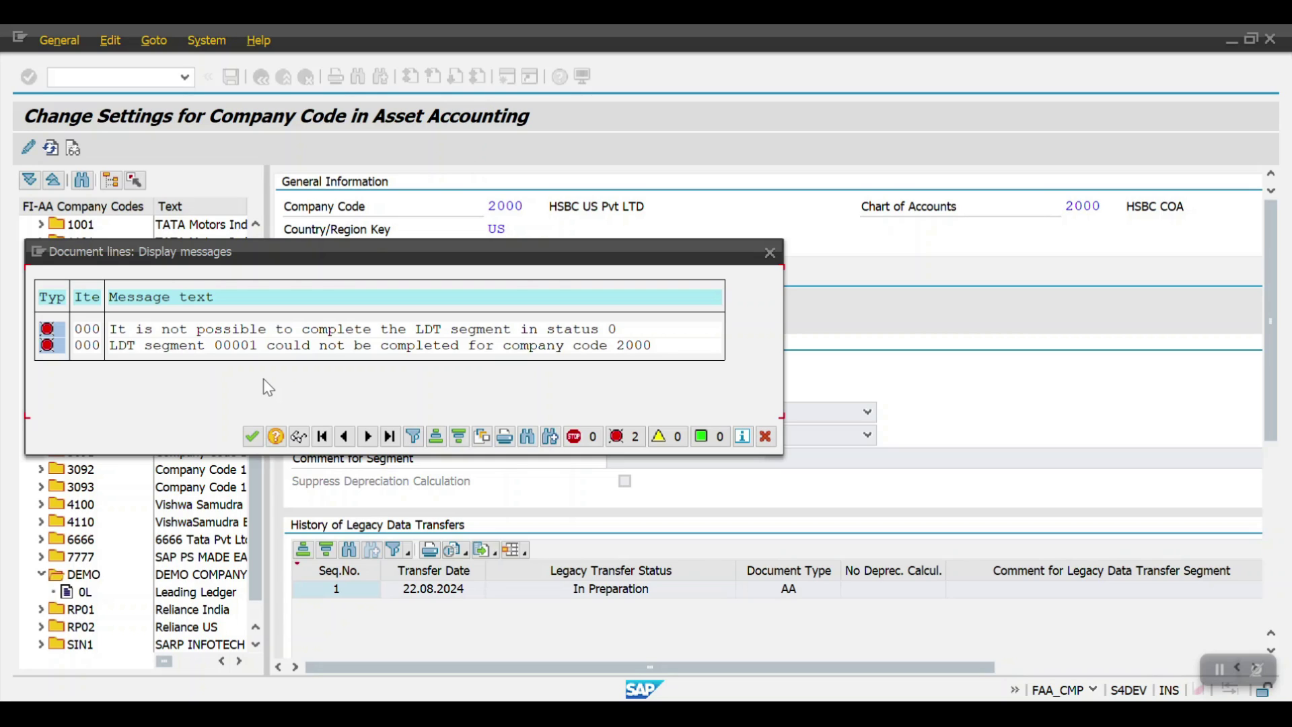
click(253, 437)
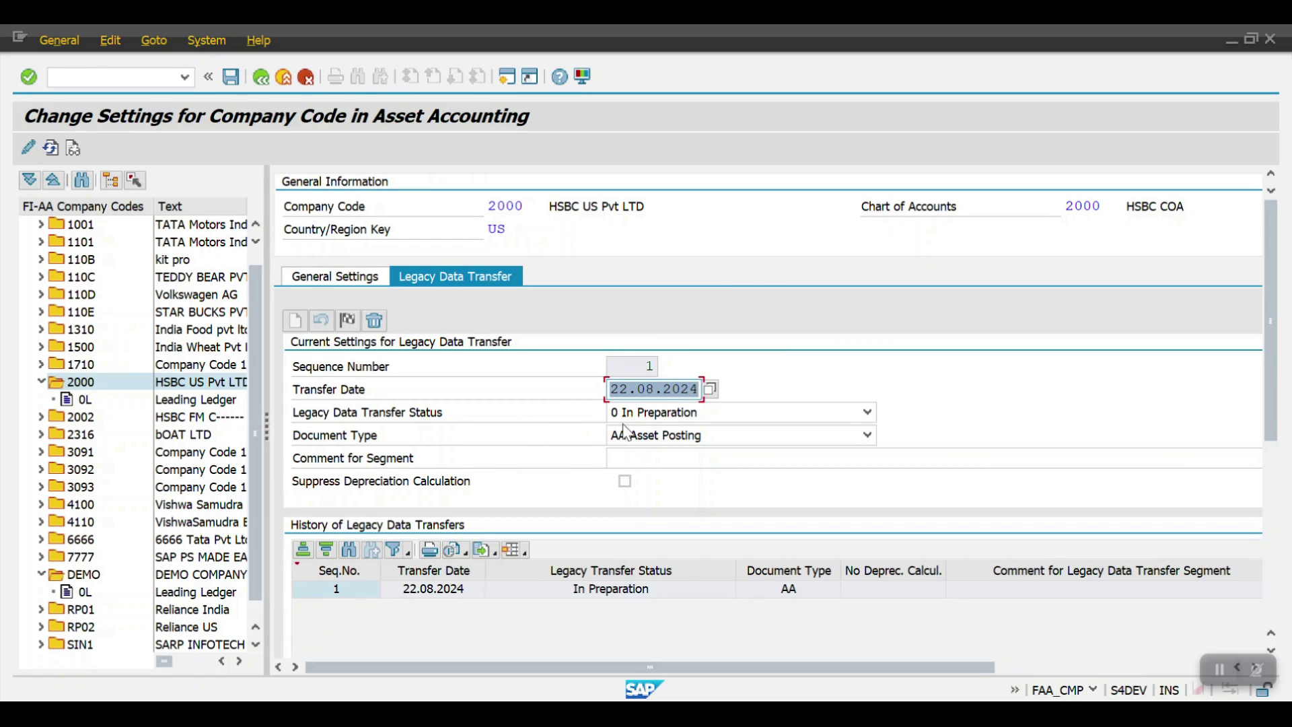
Step: Set the legacy data transfer status to 1 Ongoing and complete the transfer segment
click(682, 413)
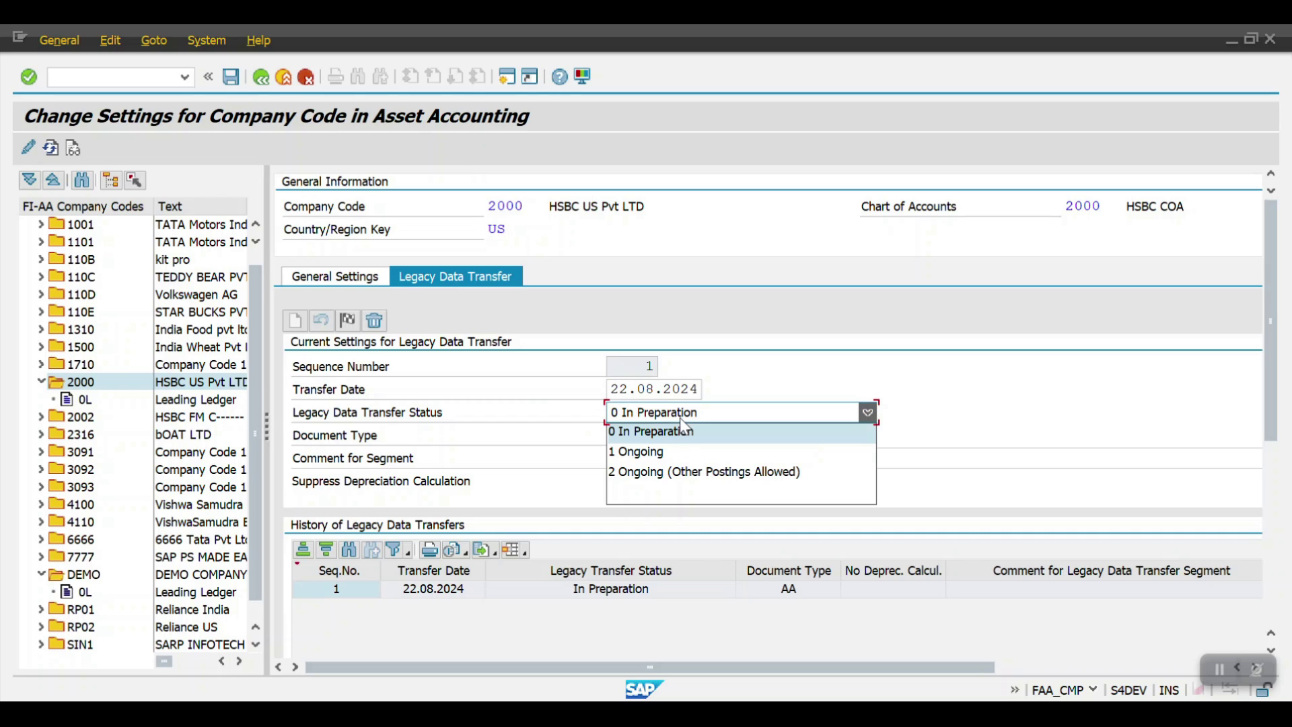
click(680, 451)
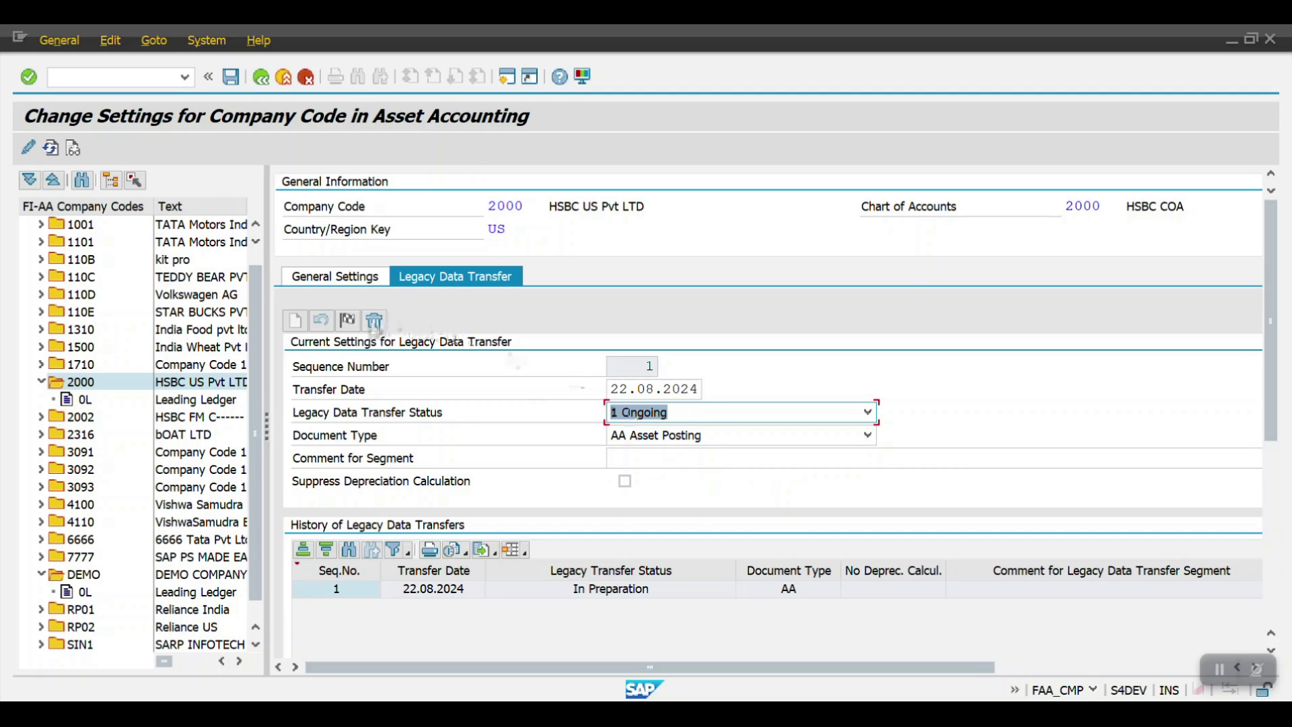
click(347, 321)
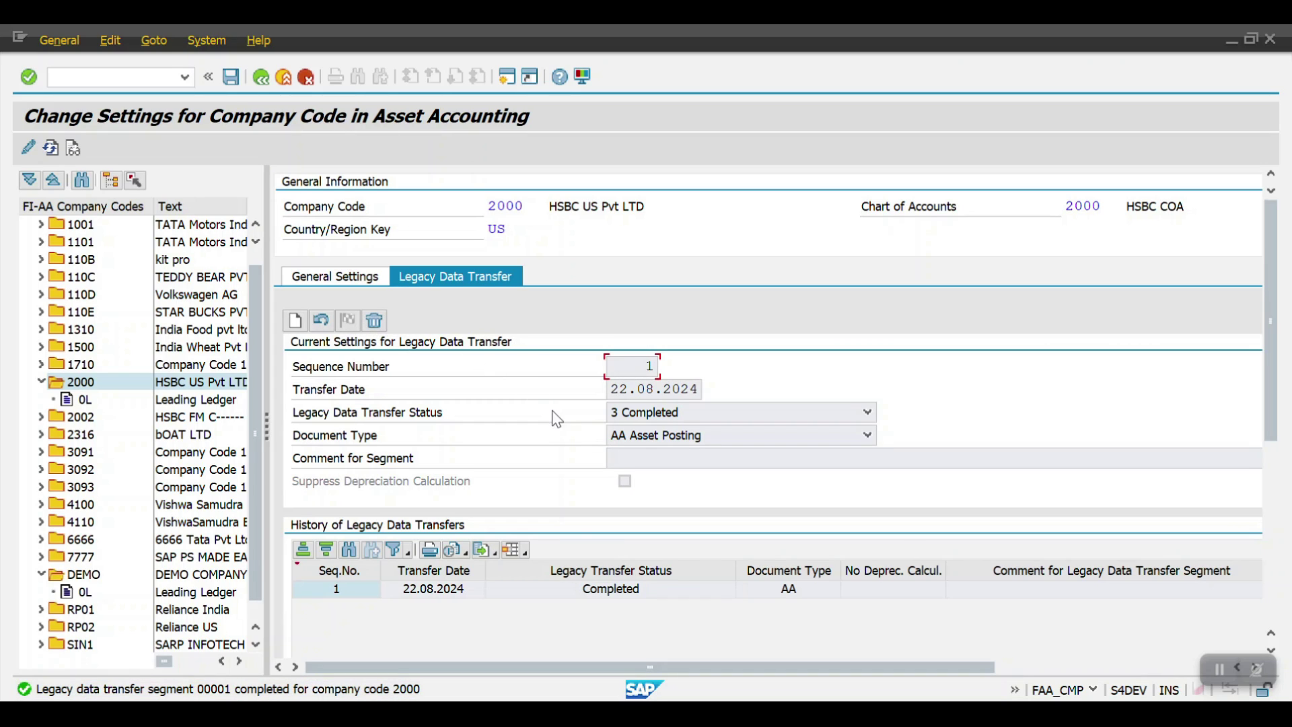
click(630, 413)
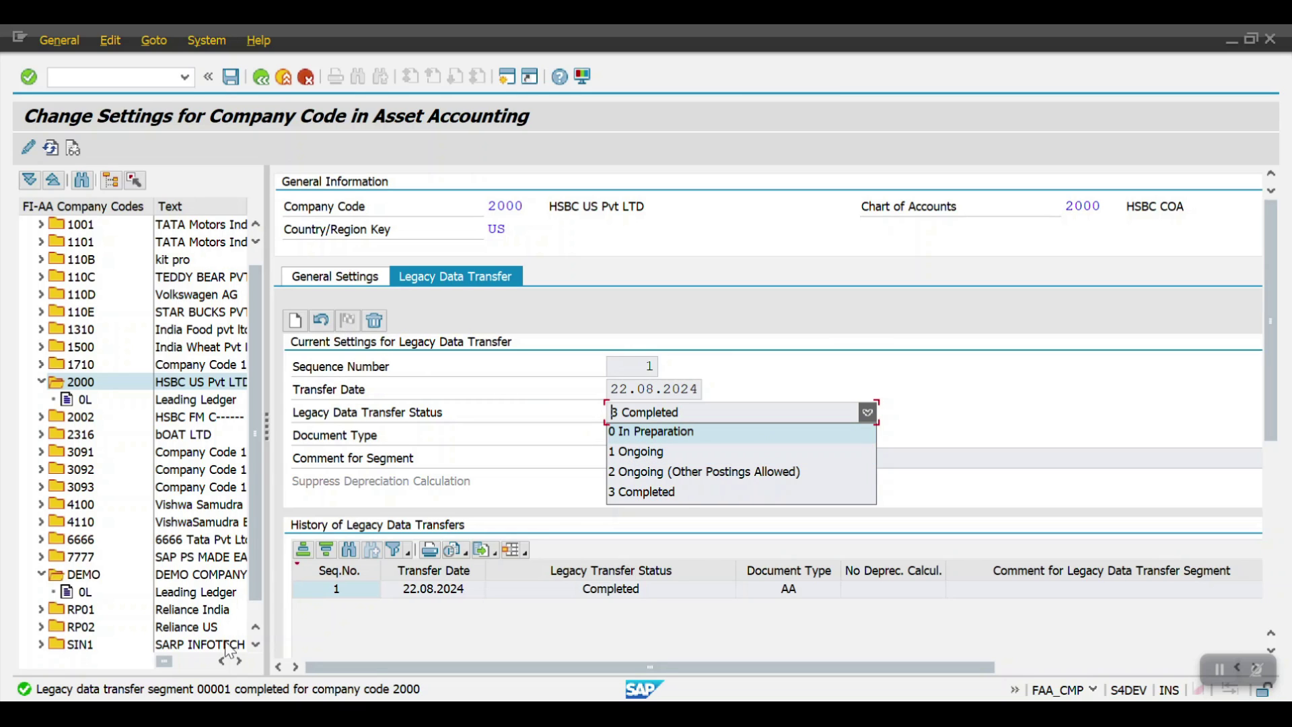
click(803, 367)
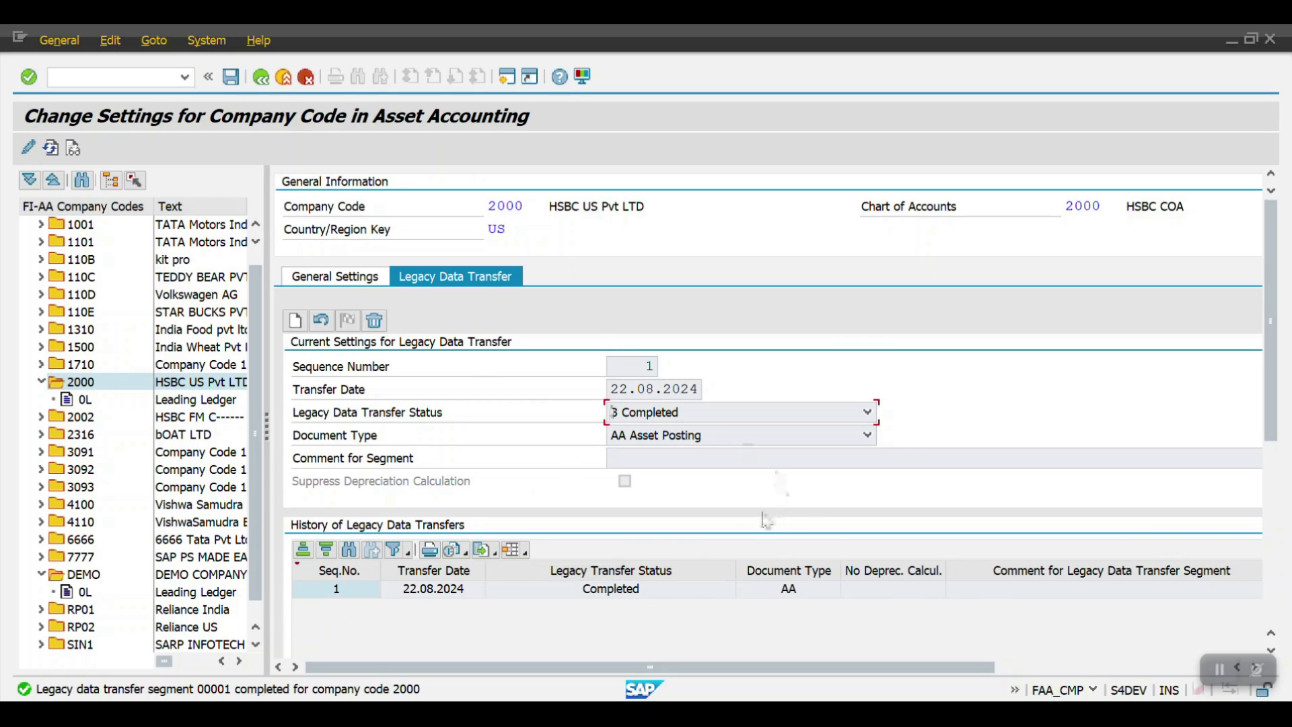
Step: Review the highest fiscal year in the leading ledger 0L settings of company code 2000 and save the company code settings
click(461, 282)
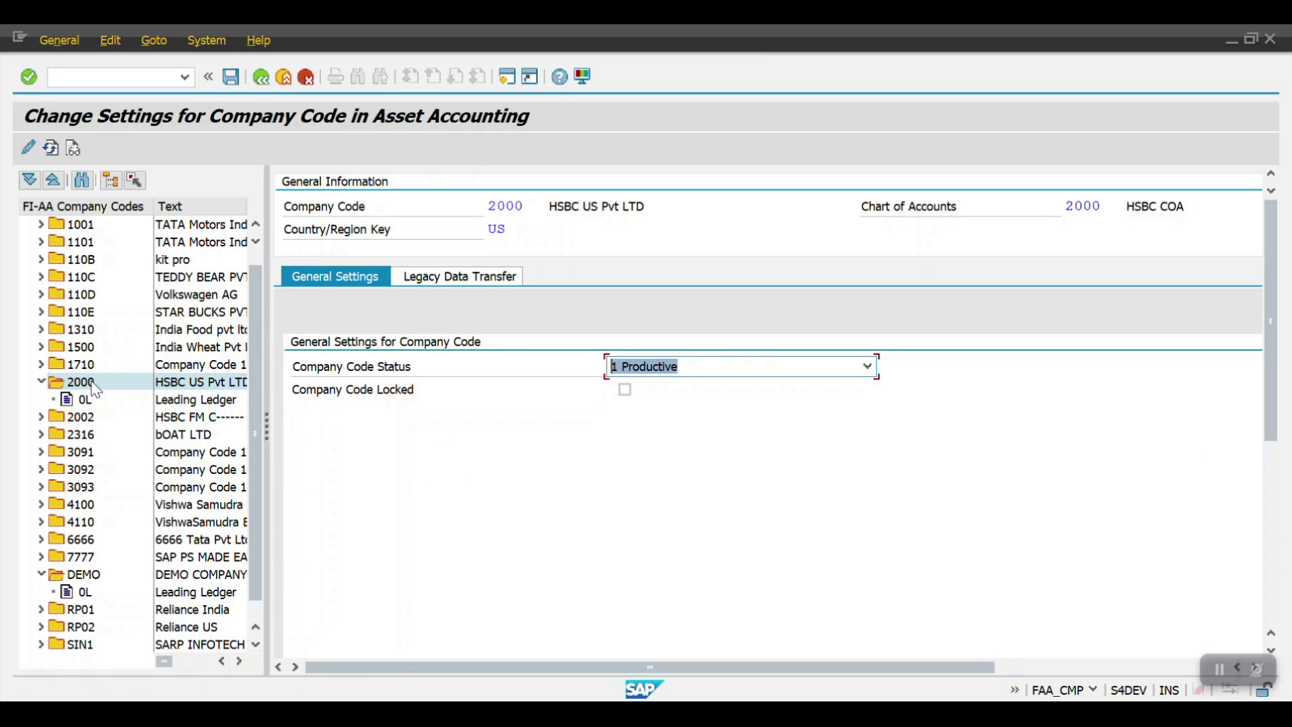
click(84, 399)
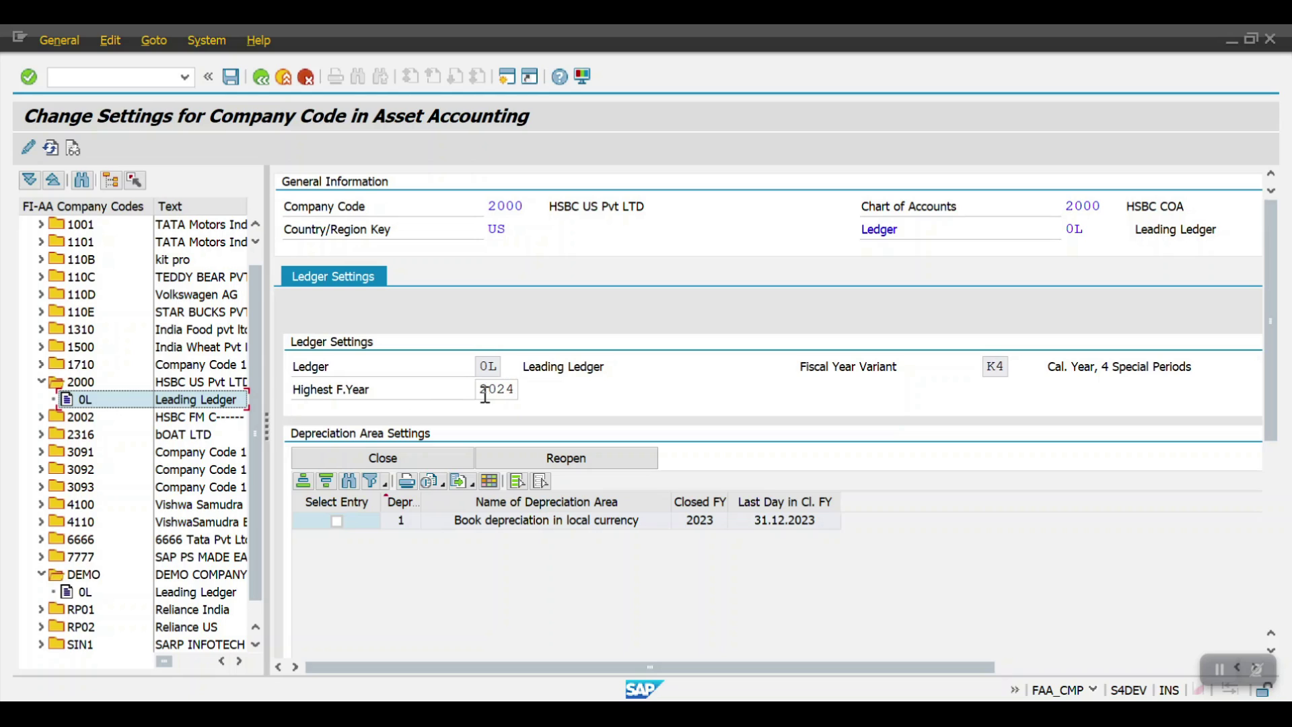
double_click(485, 390)
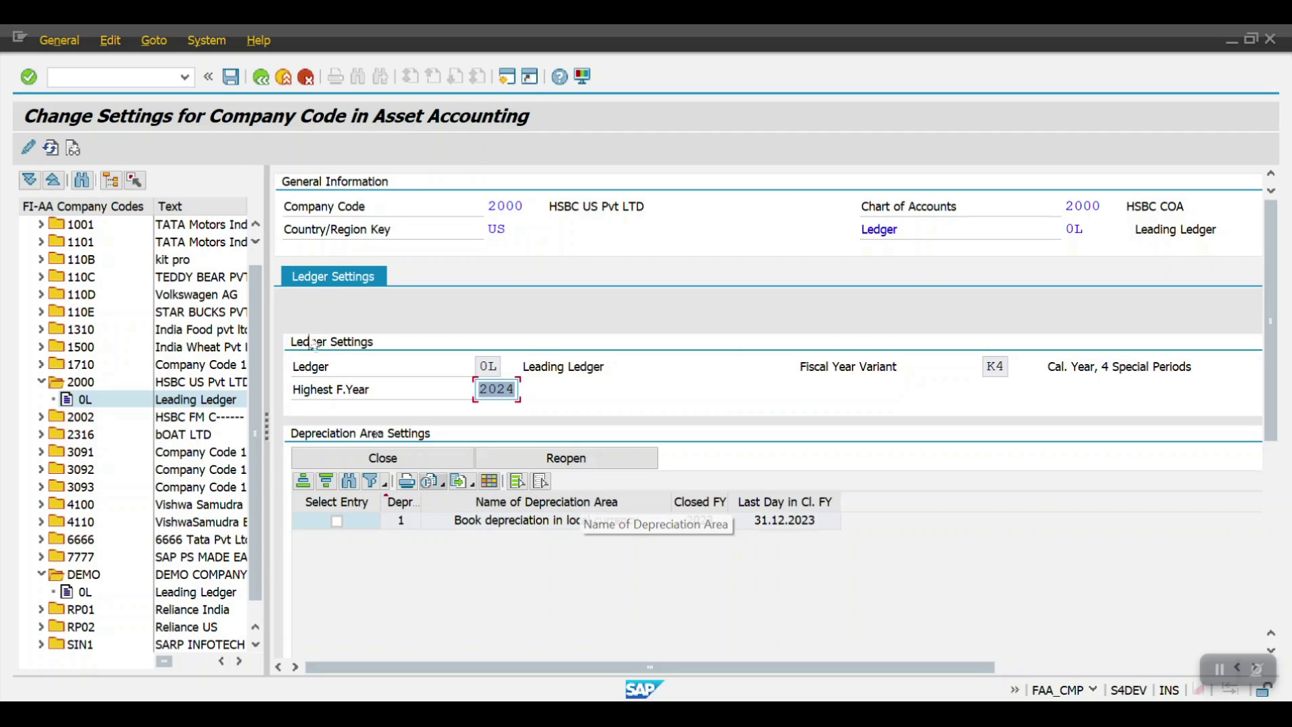
click(230, 78)
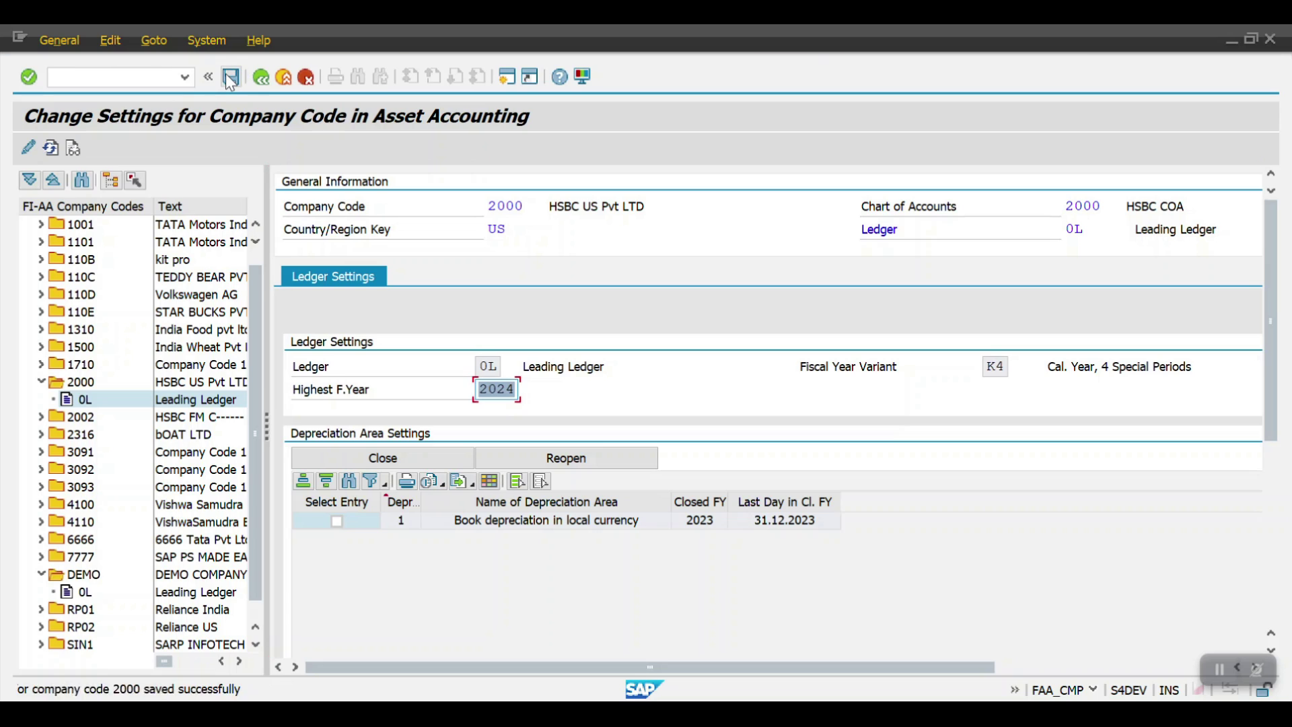
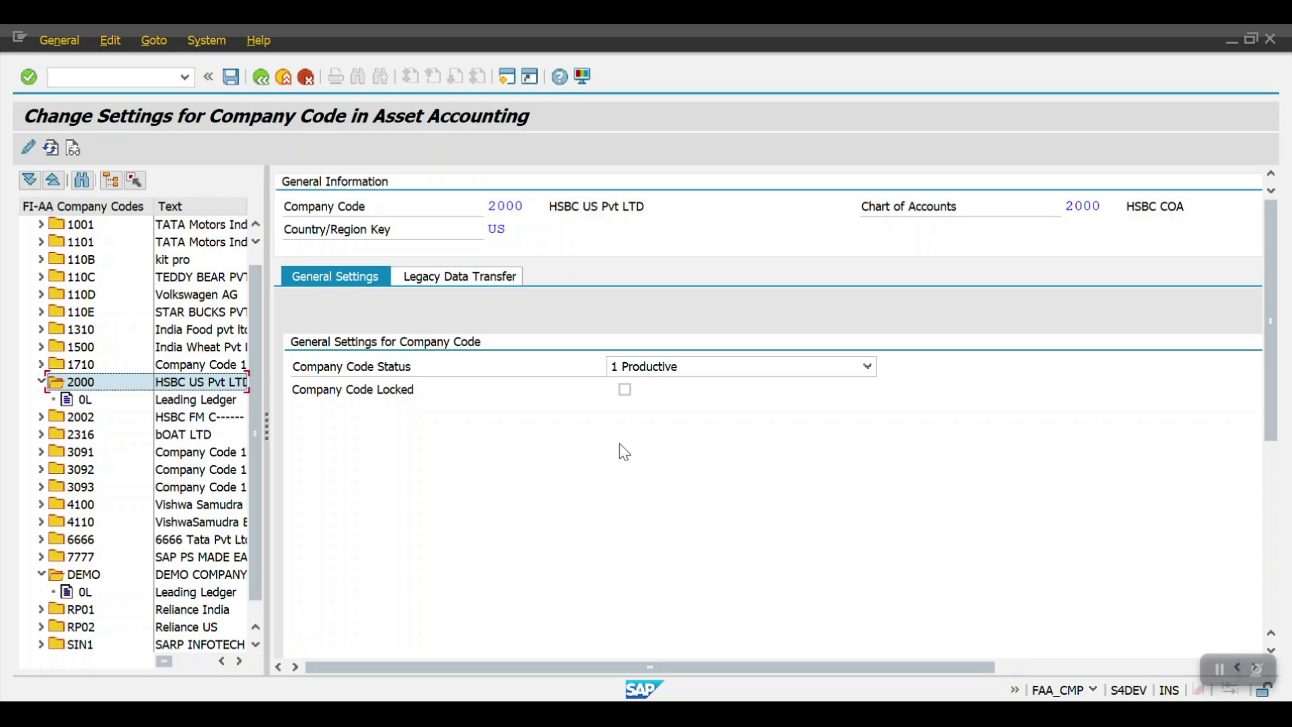
Step: Review company code 2000's status, legacy transfer date and the document types available for its legacy data transfer
click(724, 370)
click(707, 406)
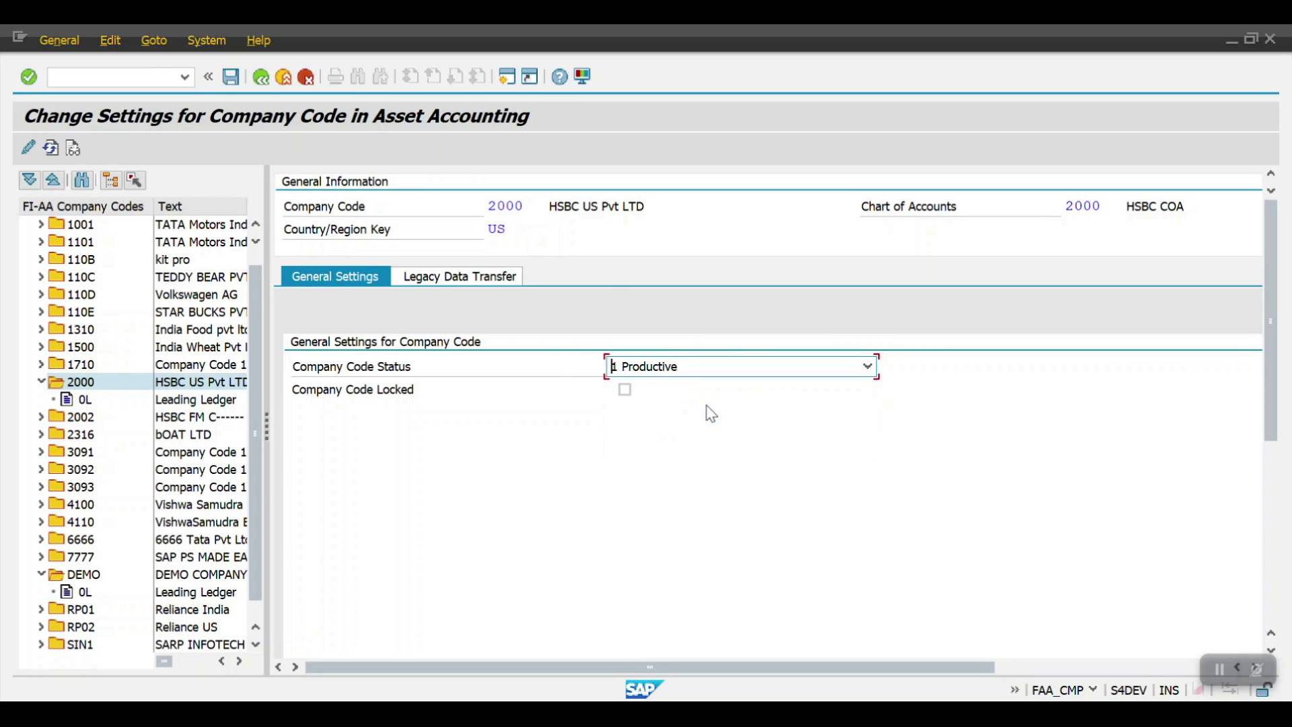
click(510, 281)
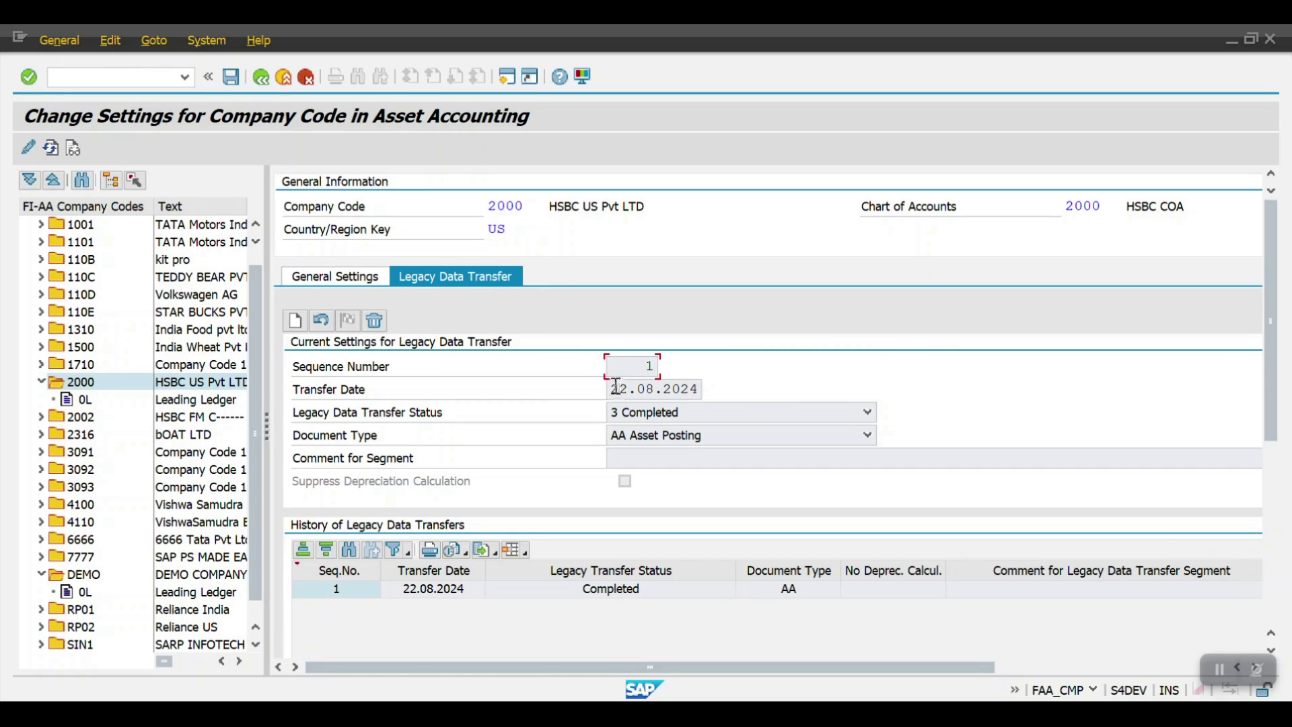
drag(609, 388, 702, 387)
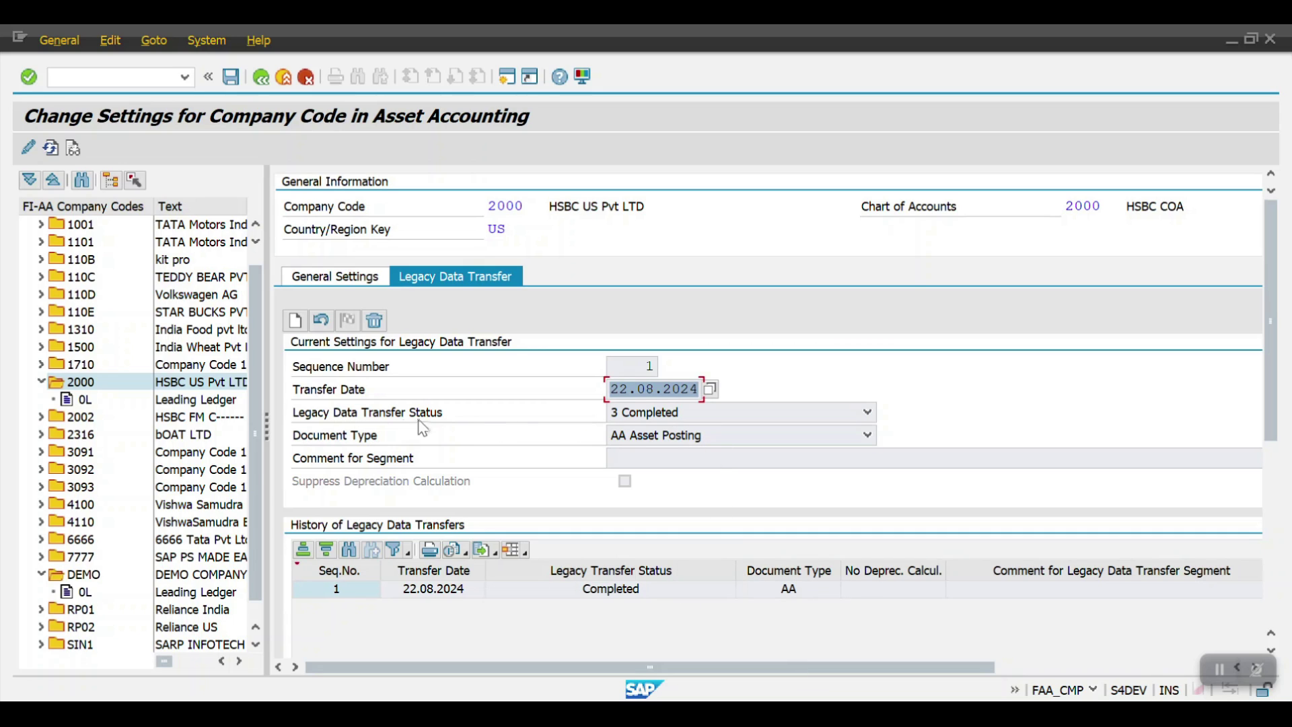
click(659, 438)
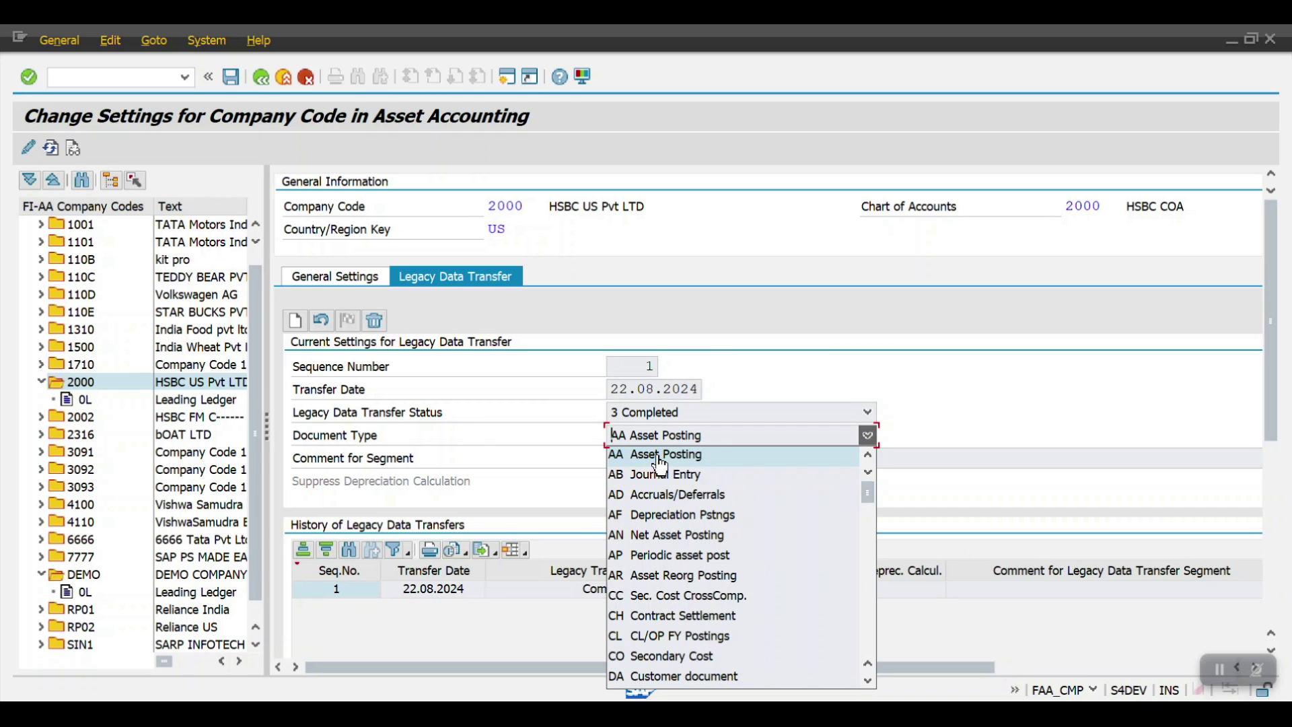
click(774, 384)
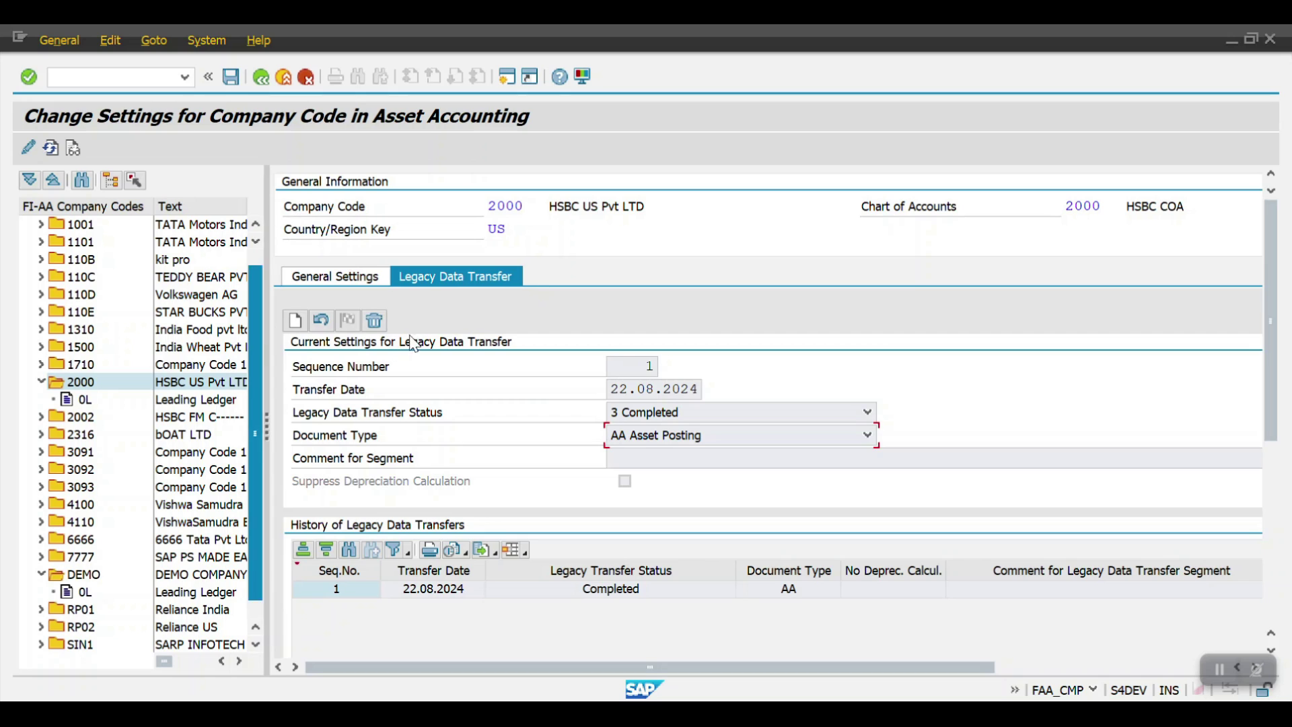
Step: Review the highest fiscal year and the closed fiscal year of the depreciation area in company code 2000's leading ledger 0L
double_click(84, 401)
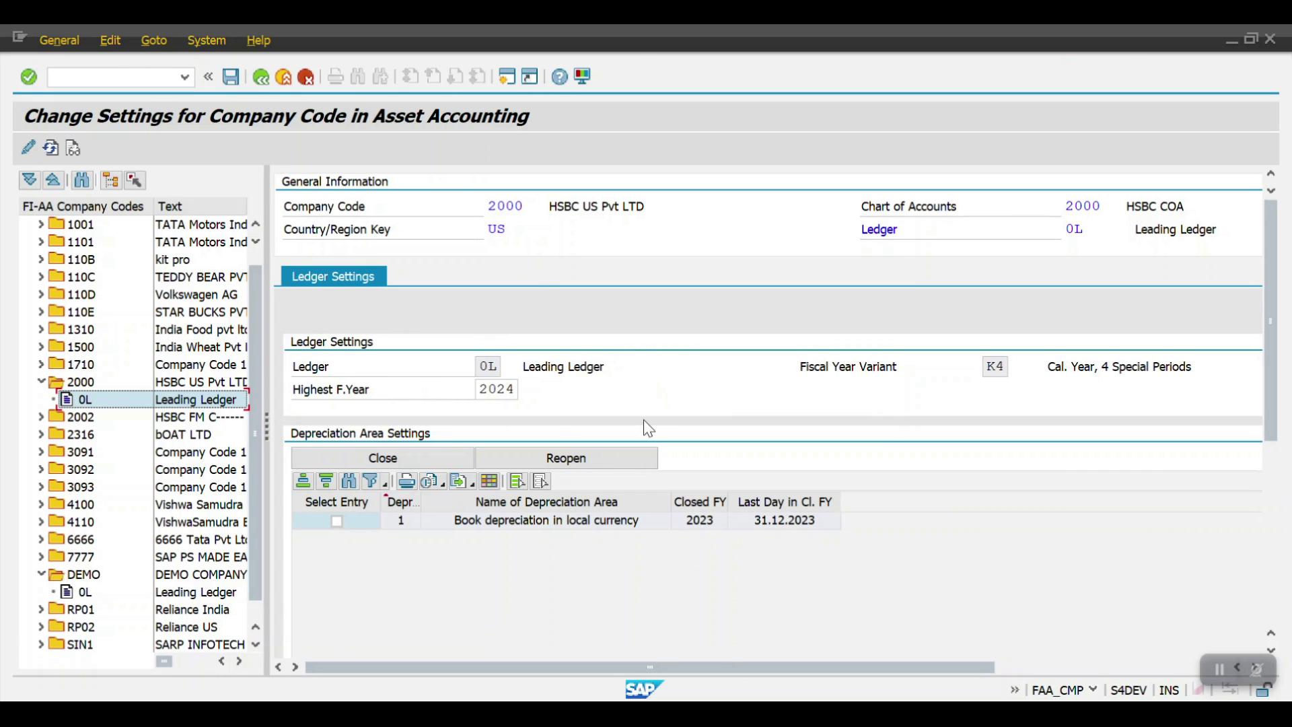
drag(516, 390, 480, 392)
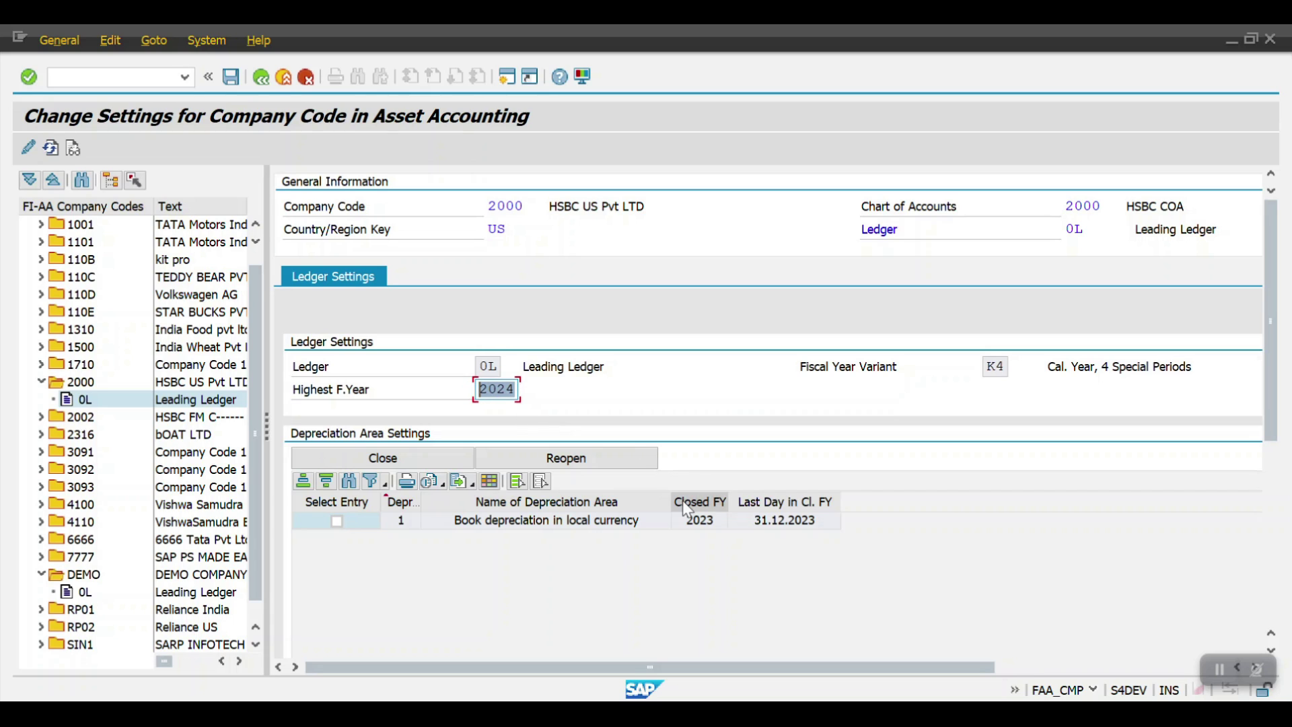
click(689, 523)
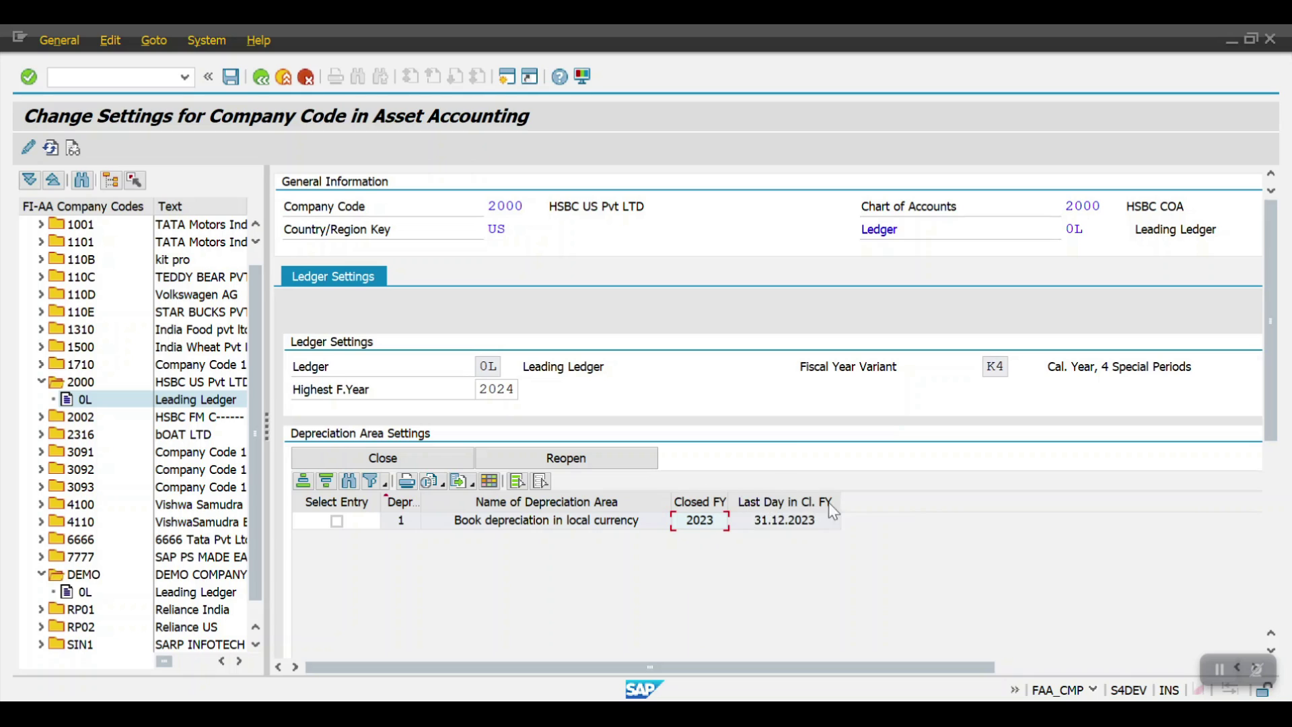
Step: Leave the company code settings and open central G/L account maintenance with transaction FS00
click(254, 78)
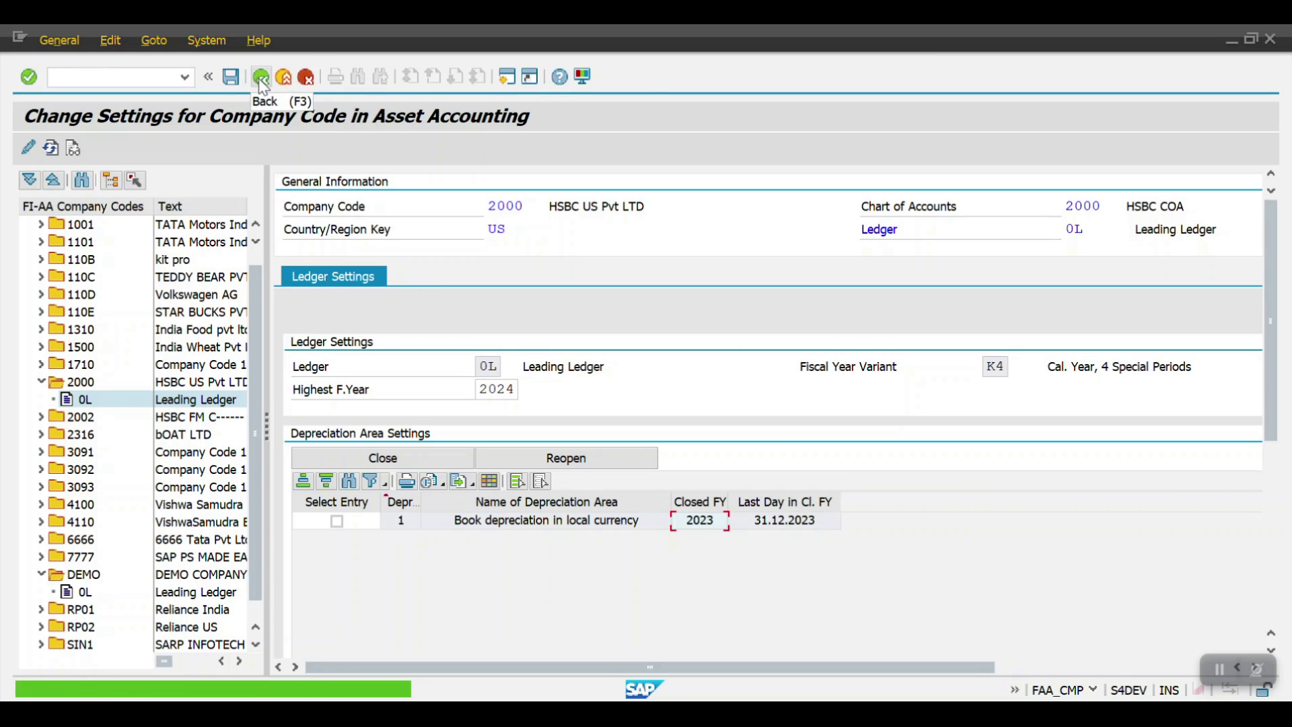
click(261, 78)
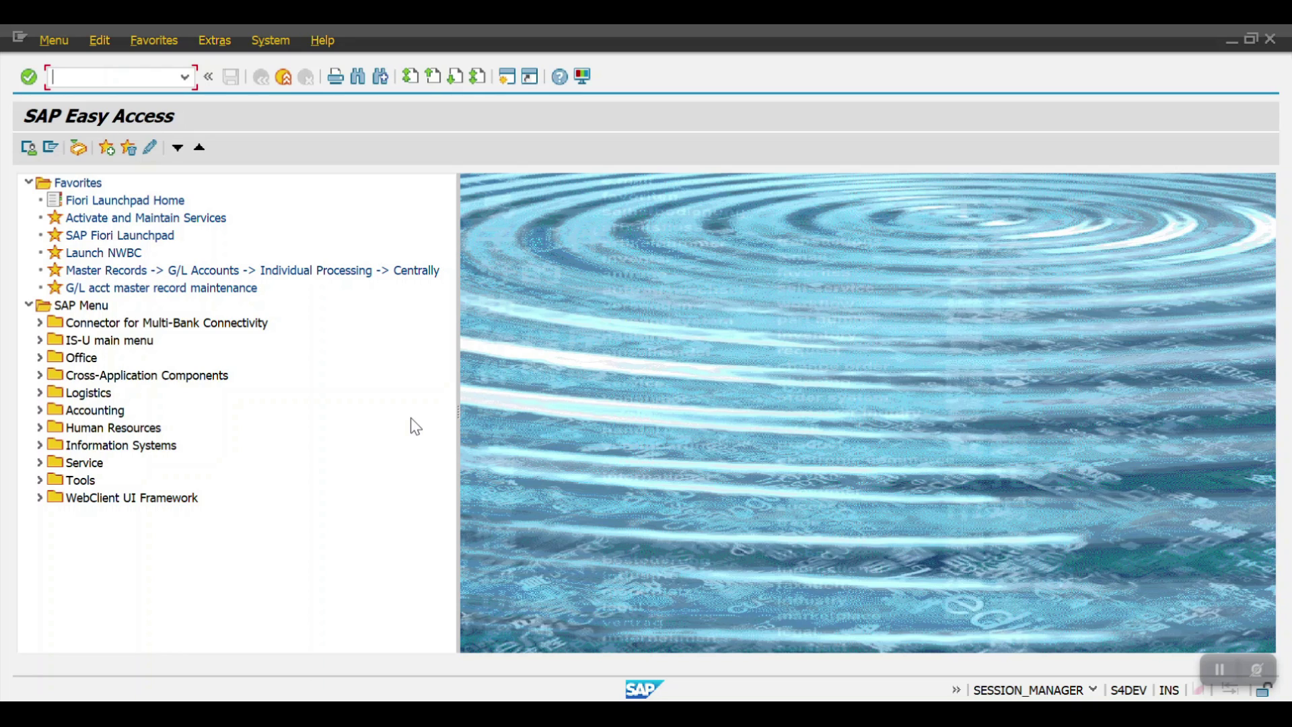
text(fs)
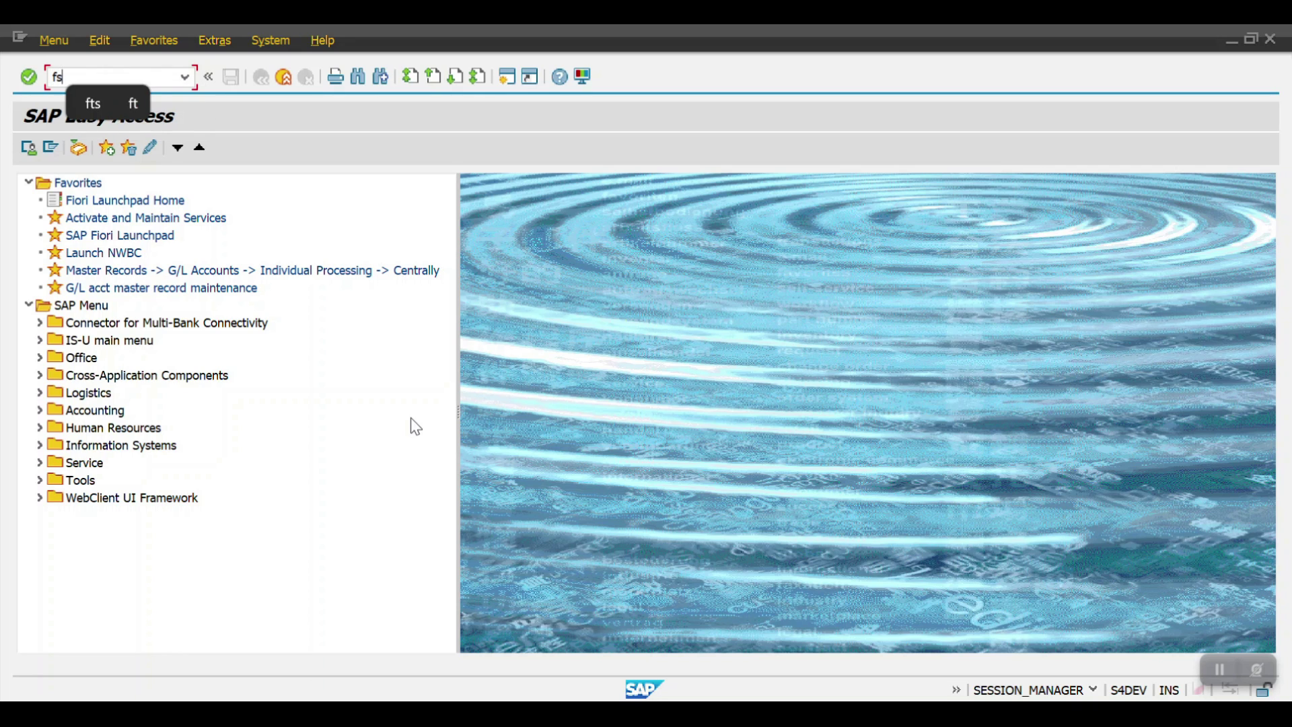
text(00)
key(Return)
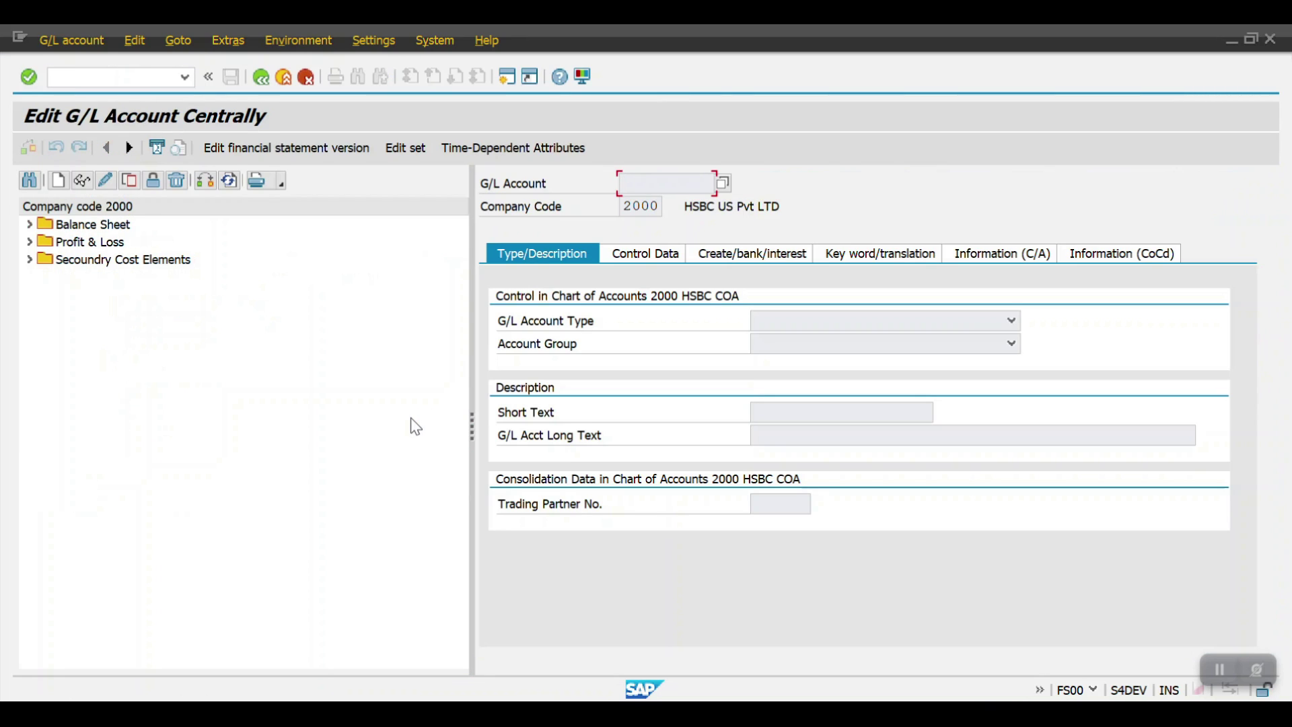
Step: Display the balance sheet account Technical Clering AC and review its description, control data and document creation settings
click(29, 224)
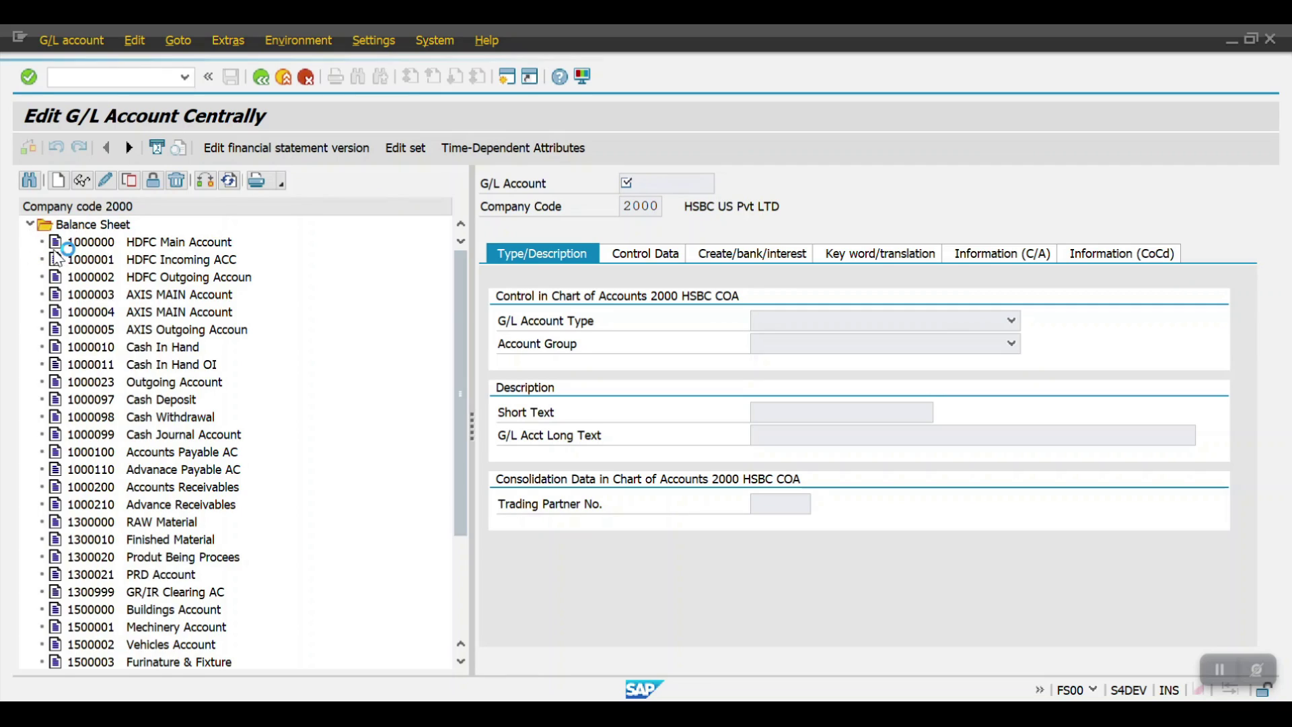
scroll(215, 444, down, 3)
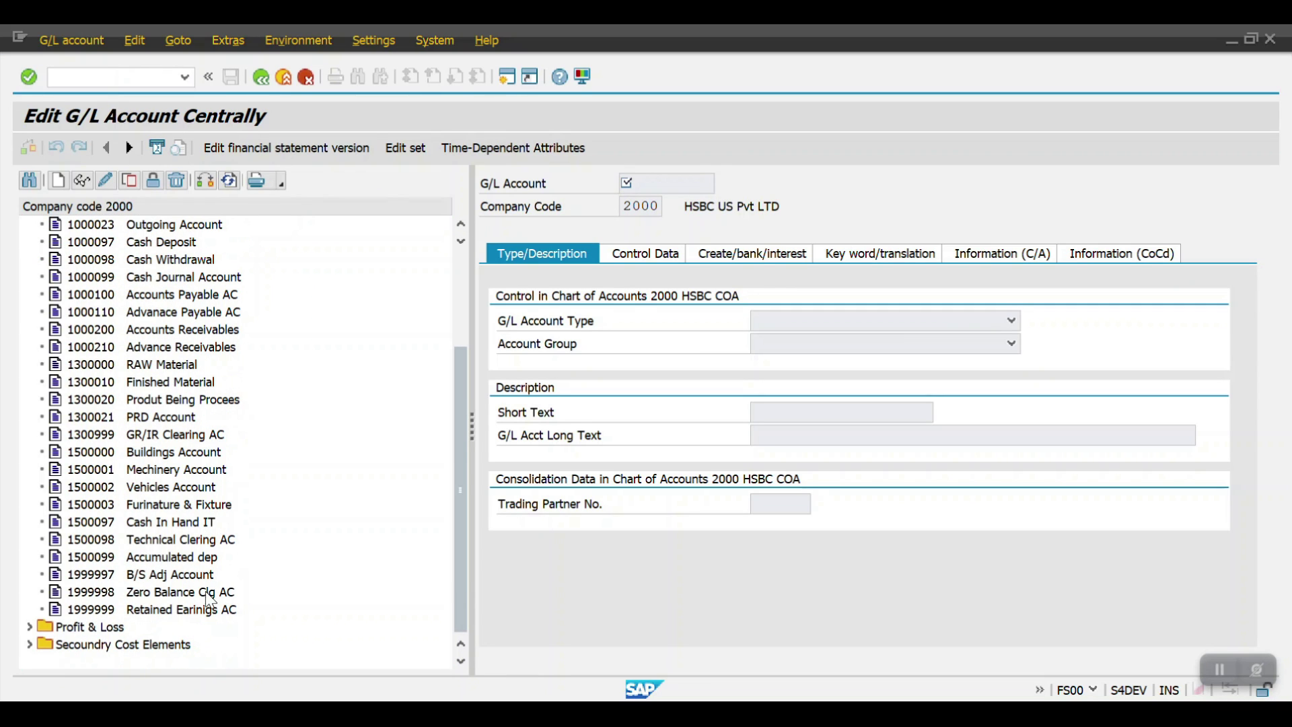
double_click(148, 541)
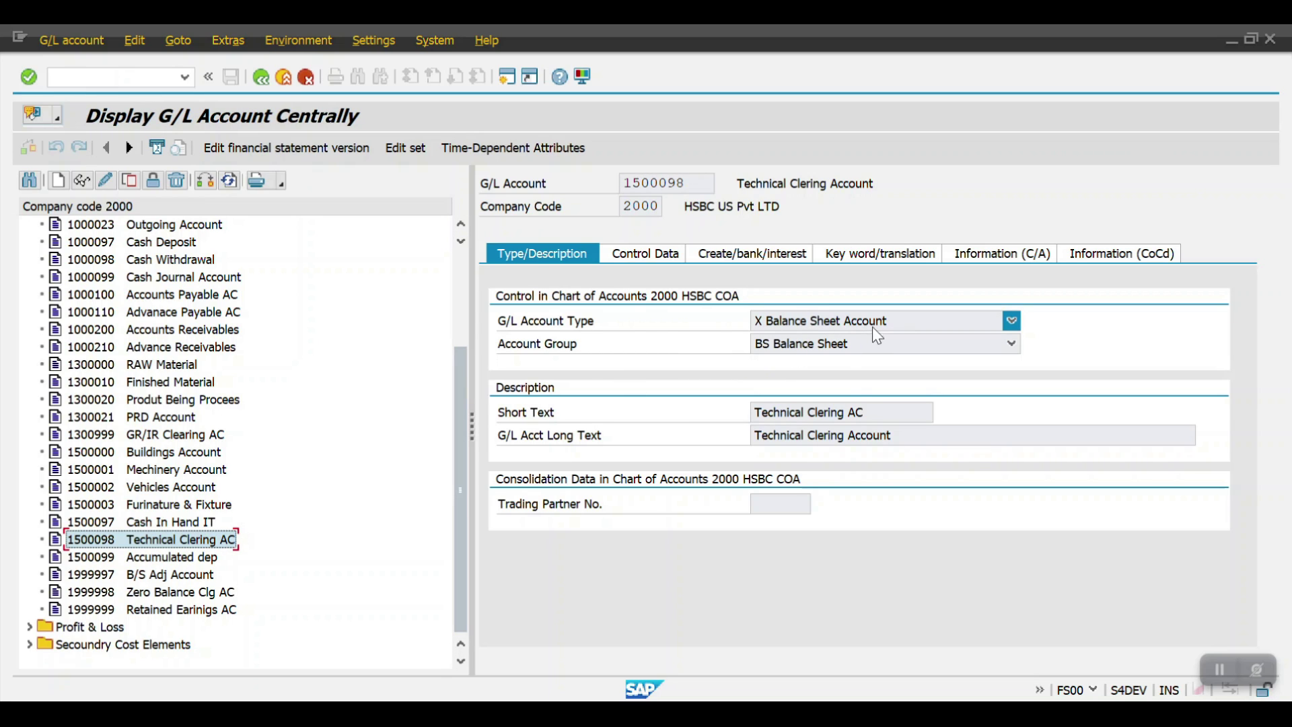
click(657, 258)
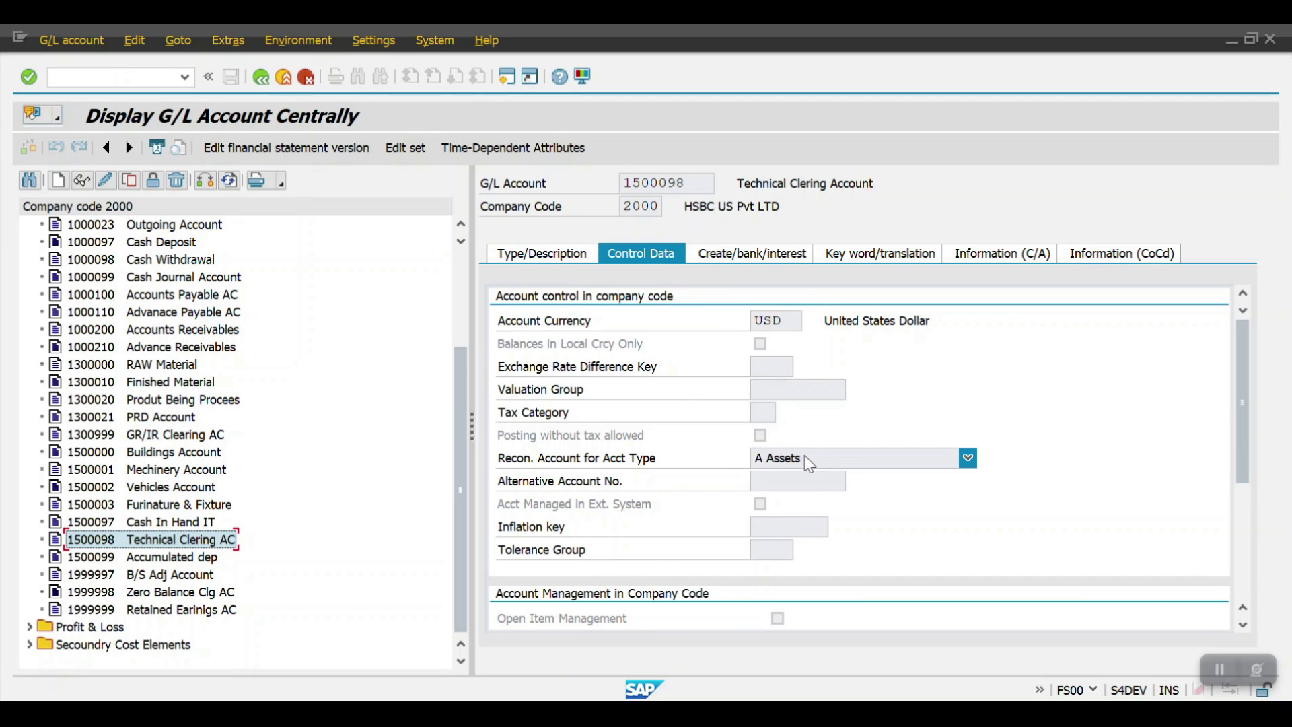
click(748, 260)
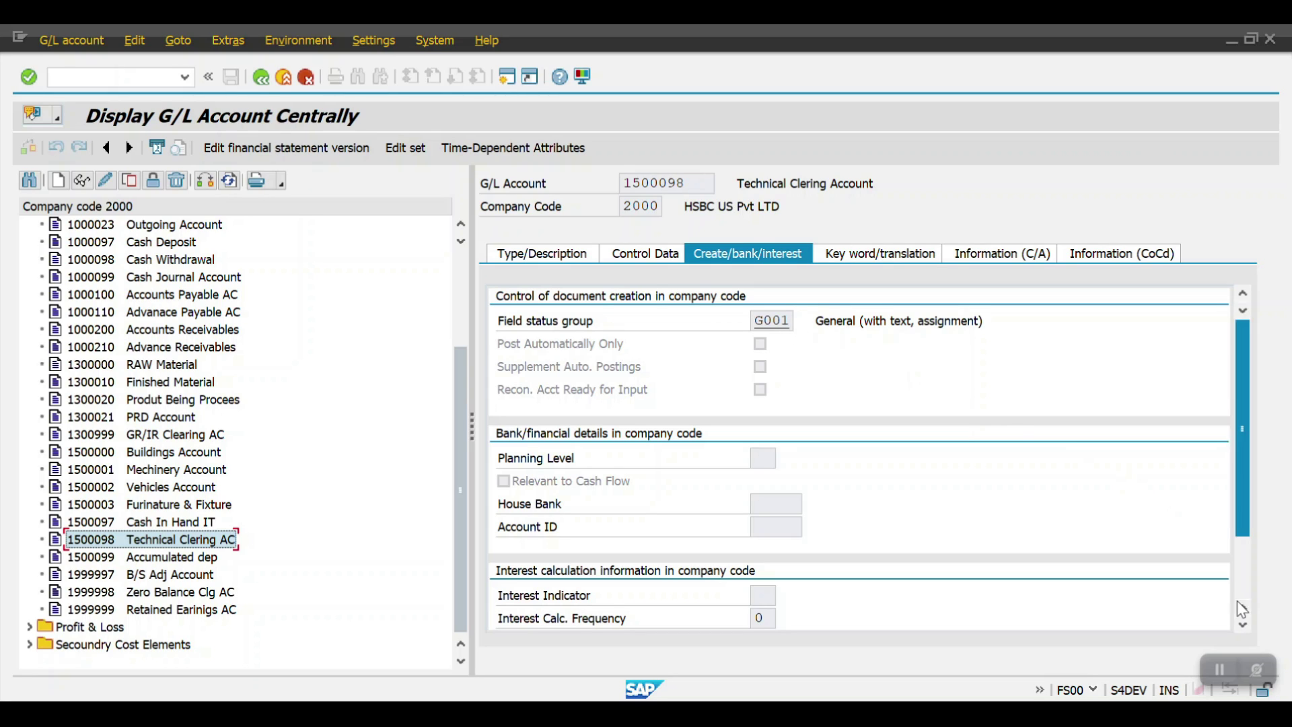
Step: Switch to Excel and bring up the blank workbook Book1
click(1207, 667)
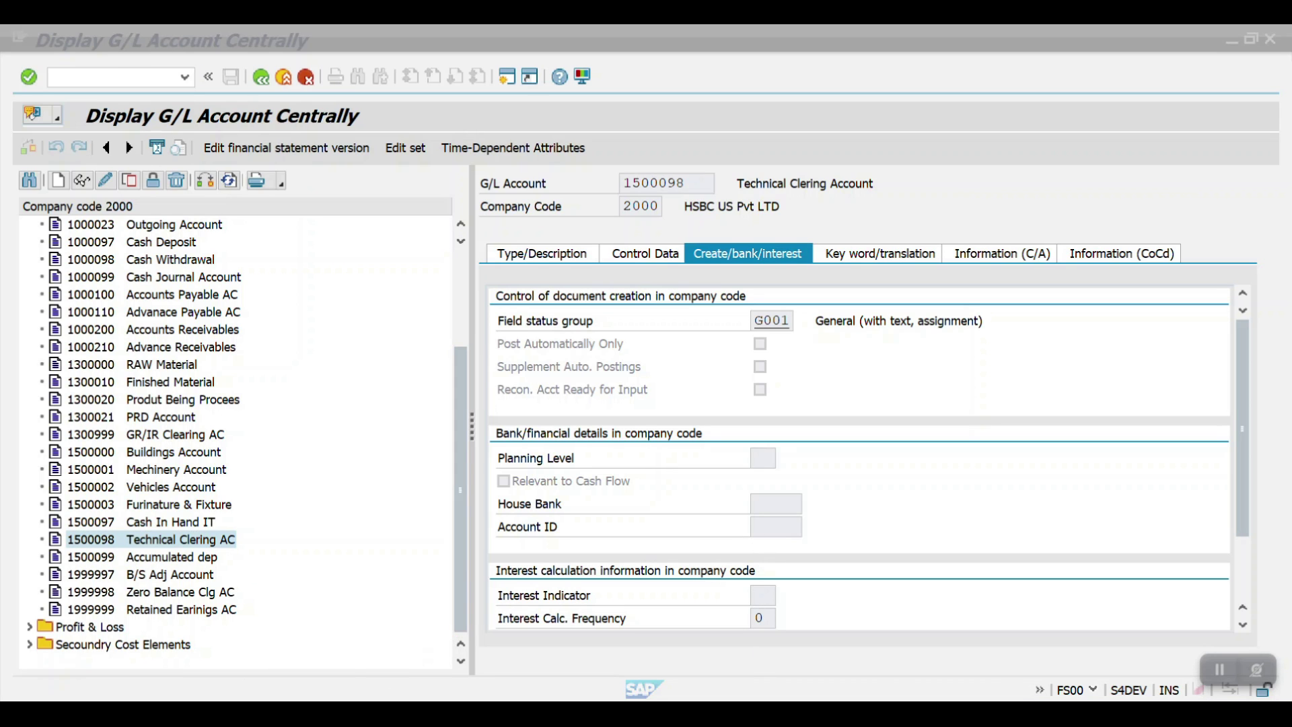
click(451, 643)
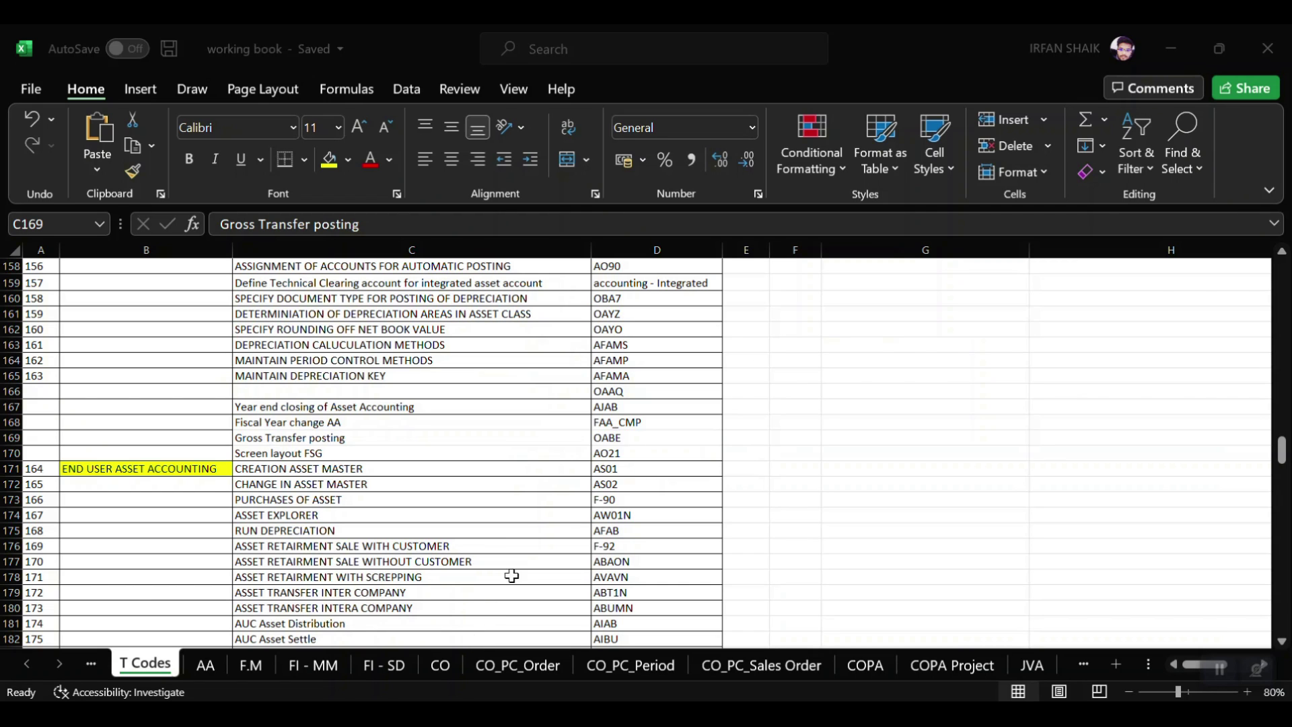
key(alt+Tab)
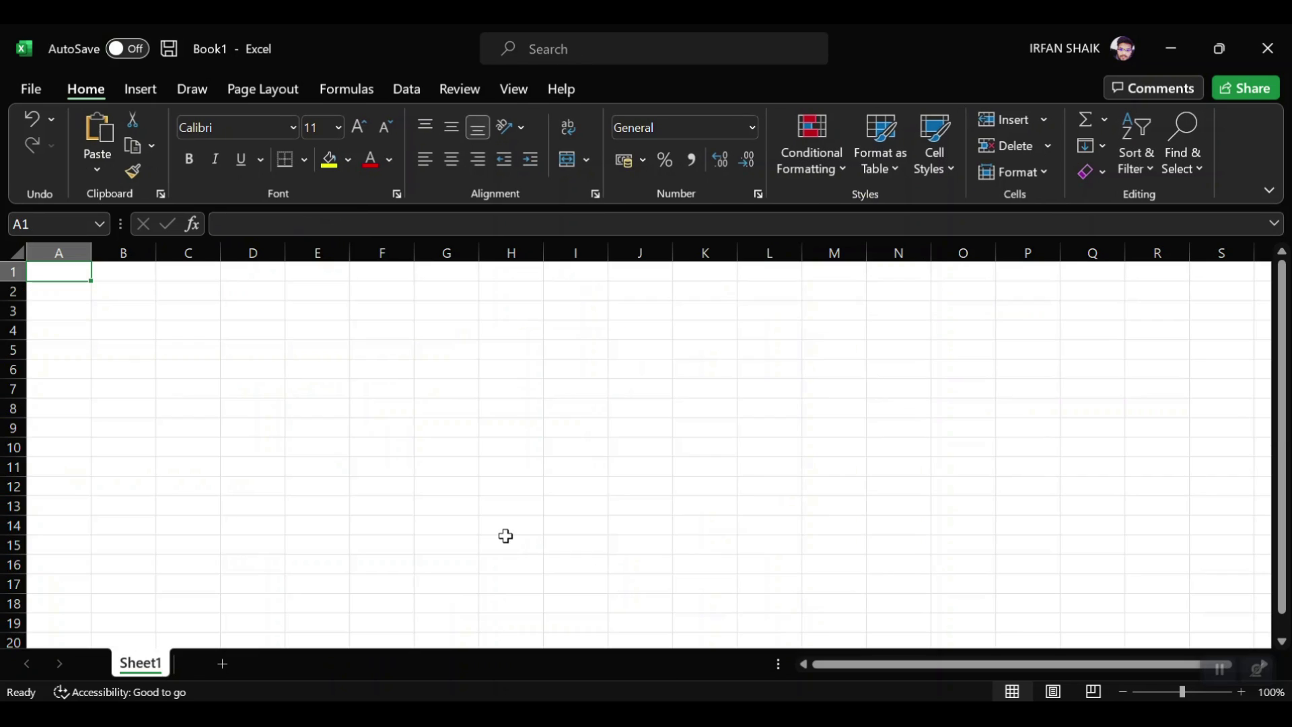
Step: Enter the debit line "Asset Account" in H5 with "Dr" in I5, fitting column H to its text
click(540, 351)
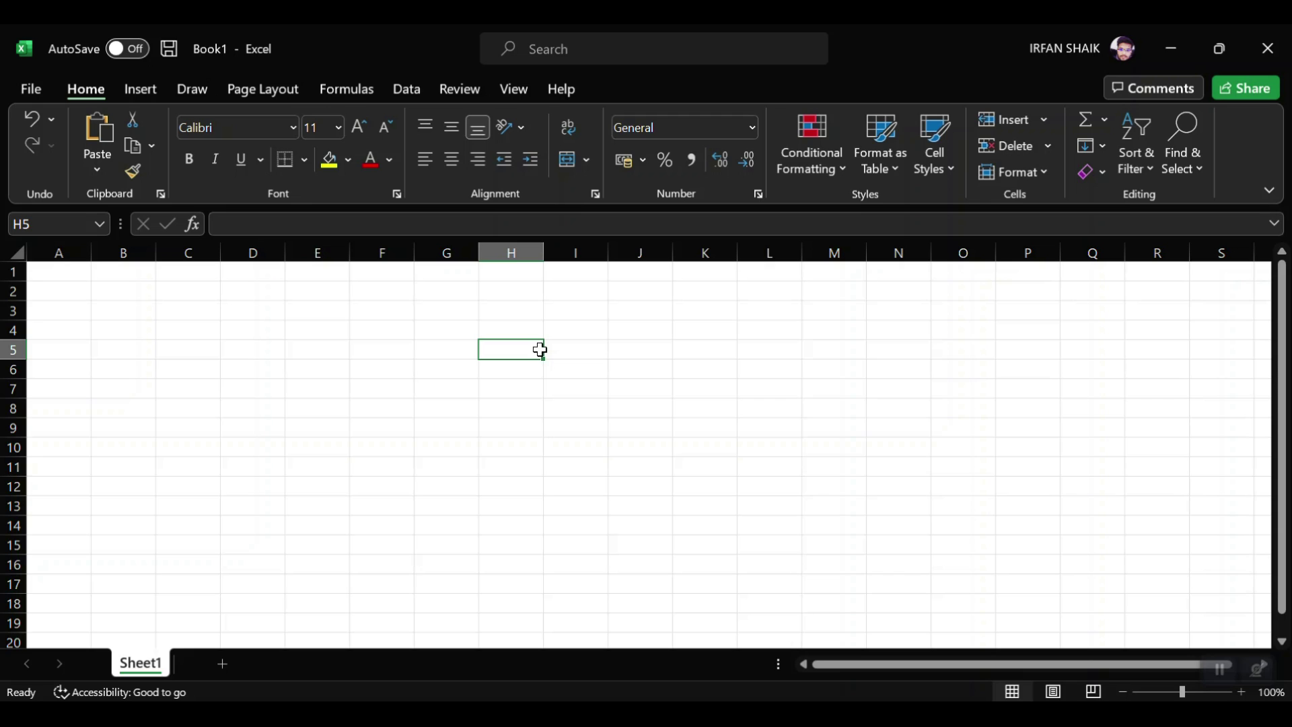
text(Asset A)
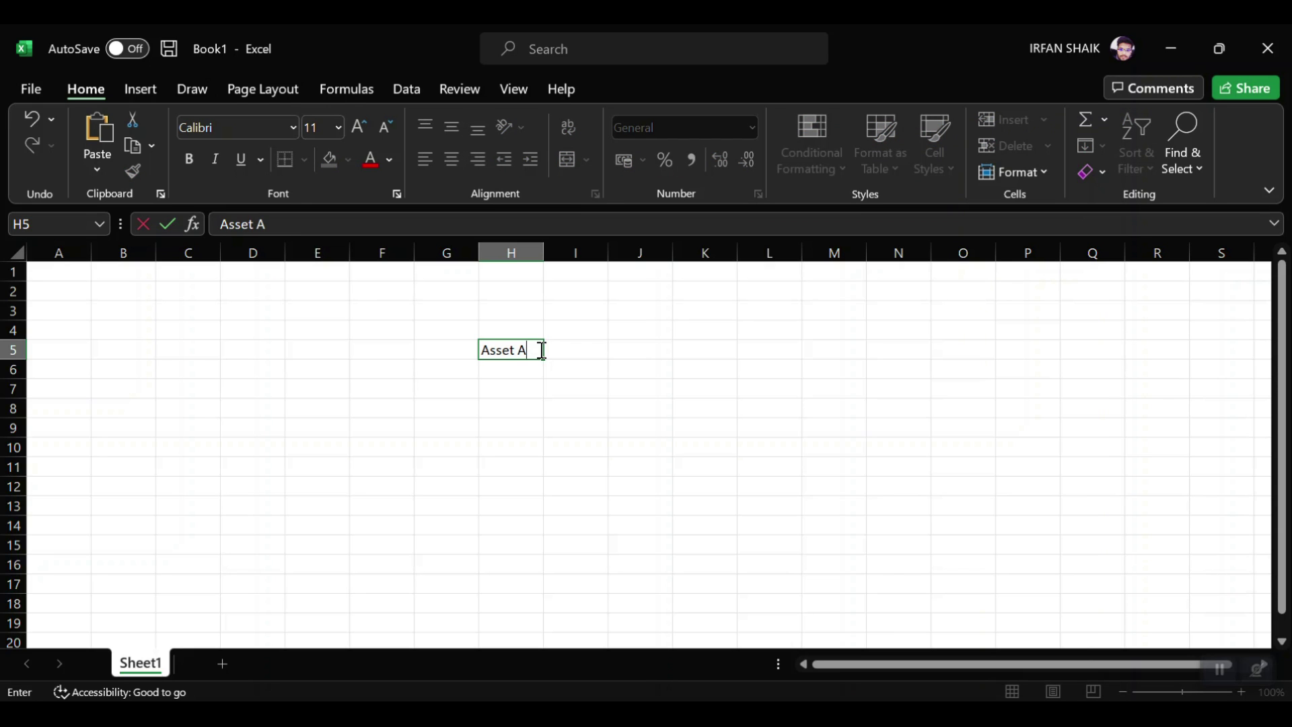
text(ccount)
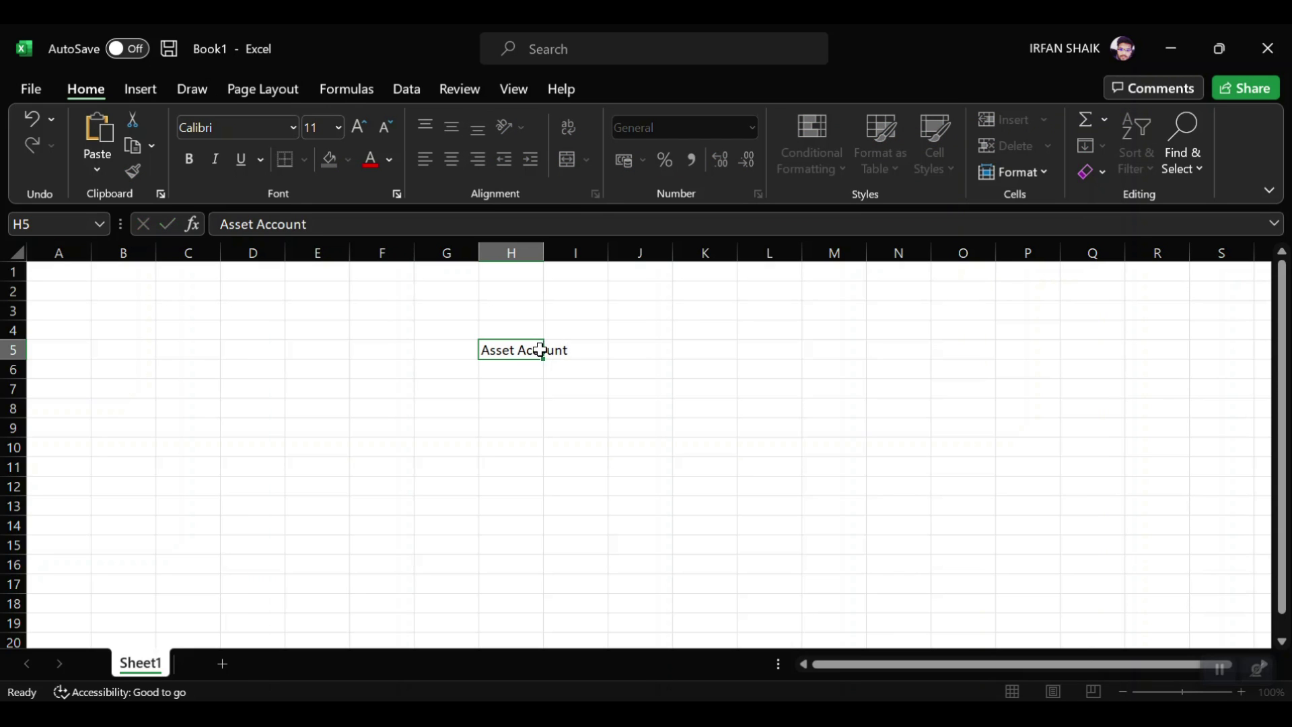
key(Return)
double_click(543, 253)
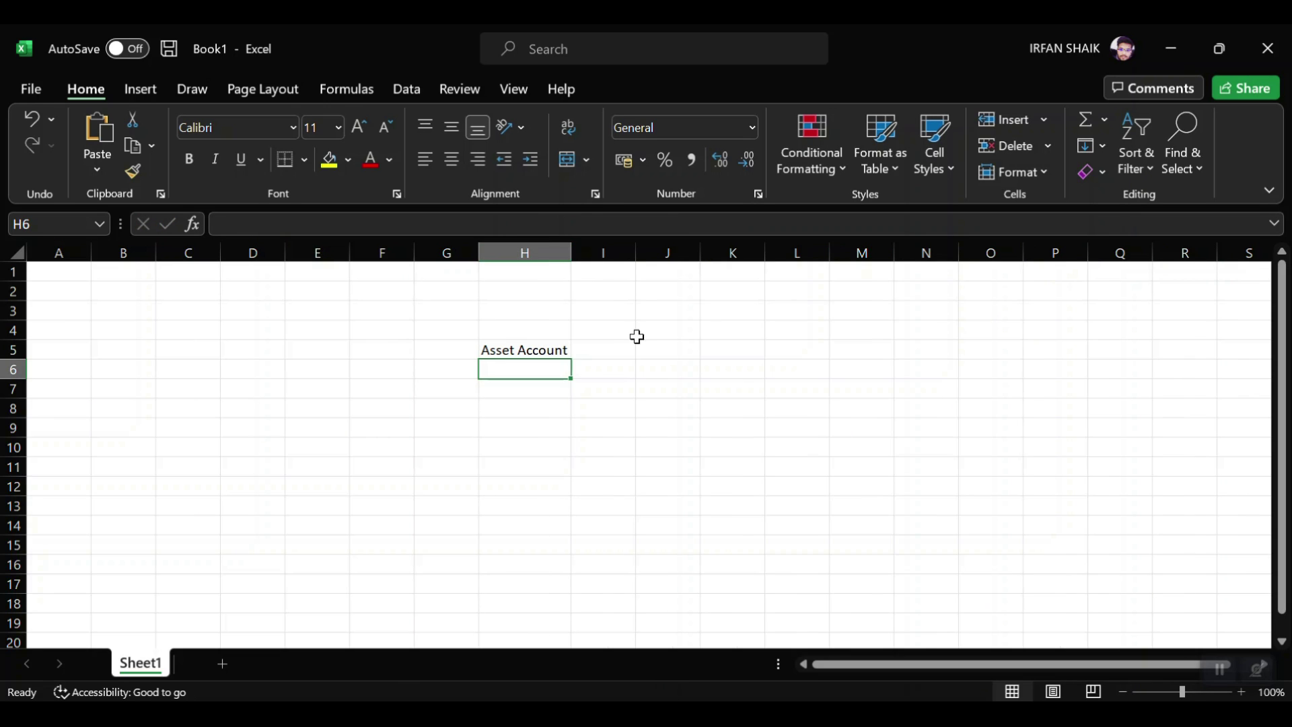
click(621, 347)
text(Dr)
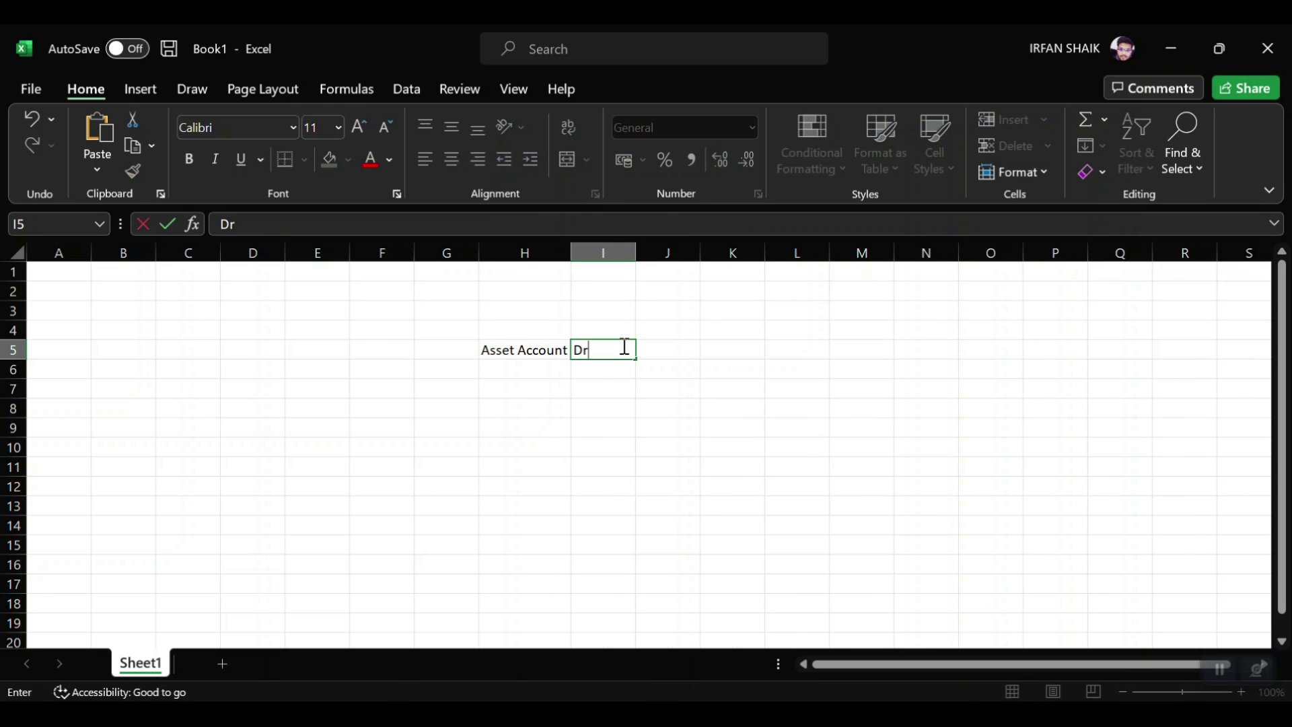
key(Return)
Step: Enter the credit line "Vendor Account" in H6 with "Cr" in I6, fitting column H to the longer text
key(Left)
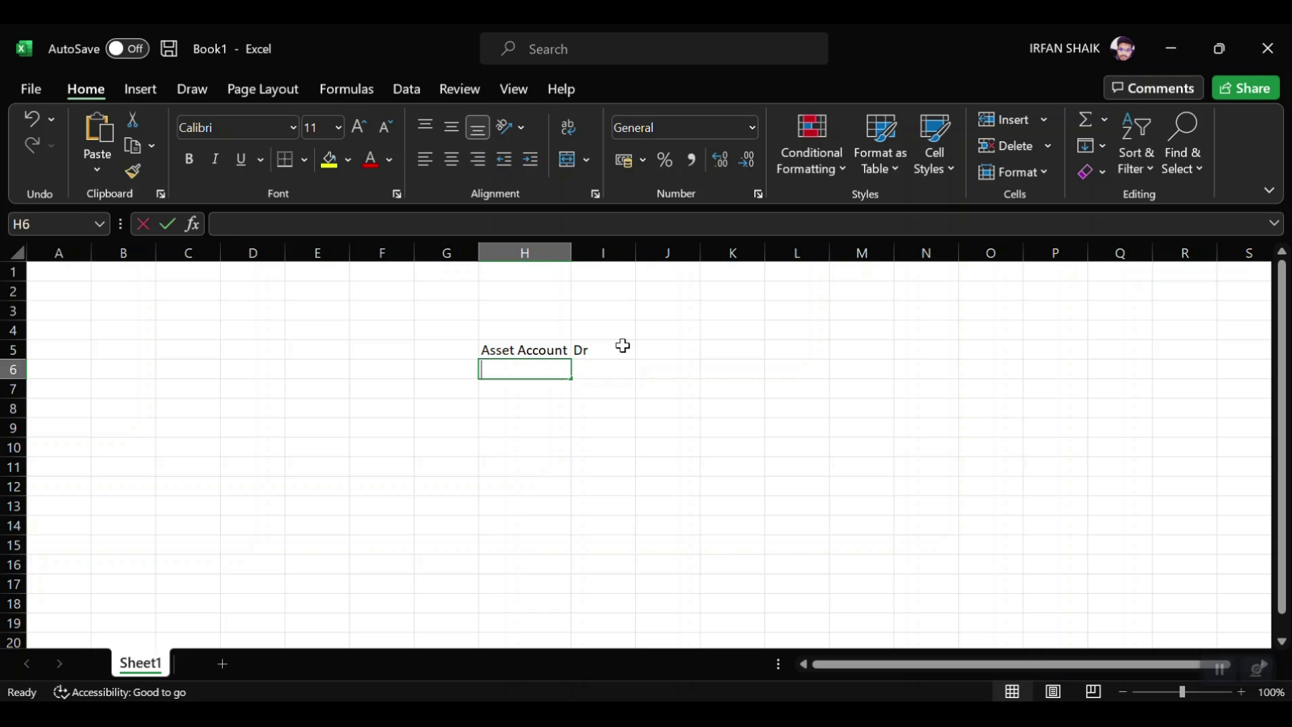
text(Vendor Account)
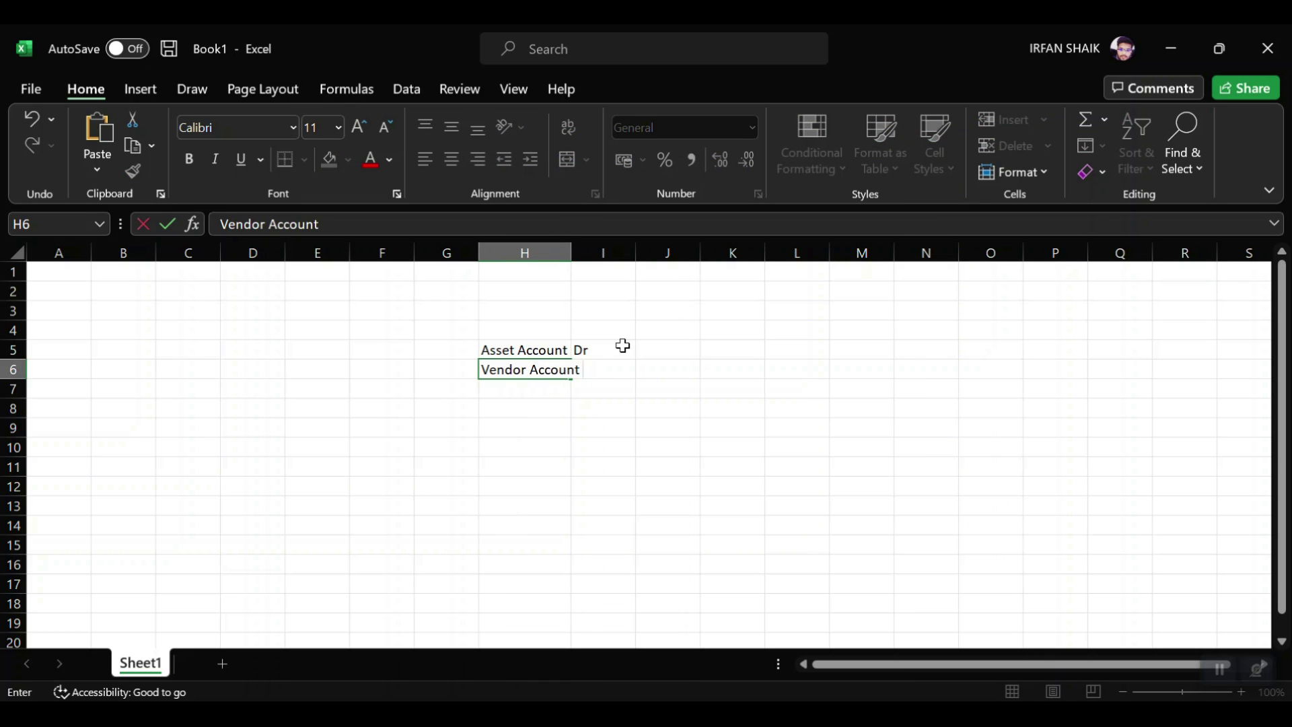
key(Return)
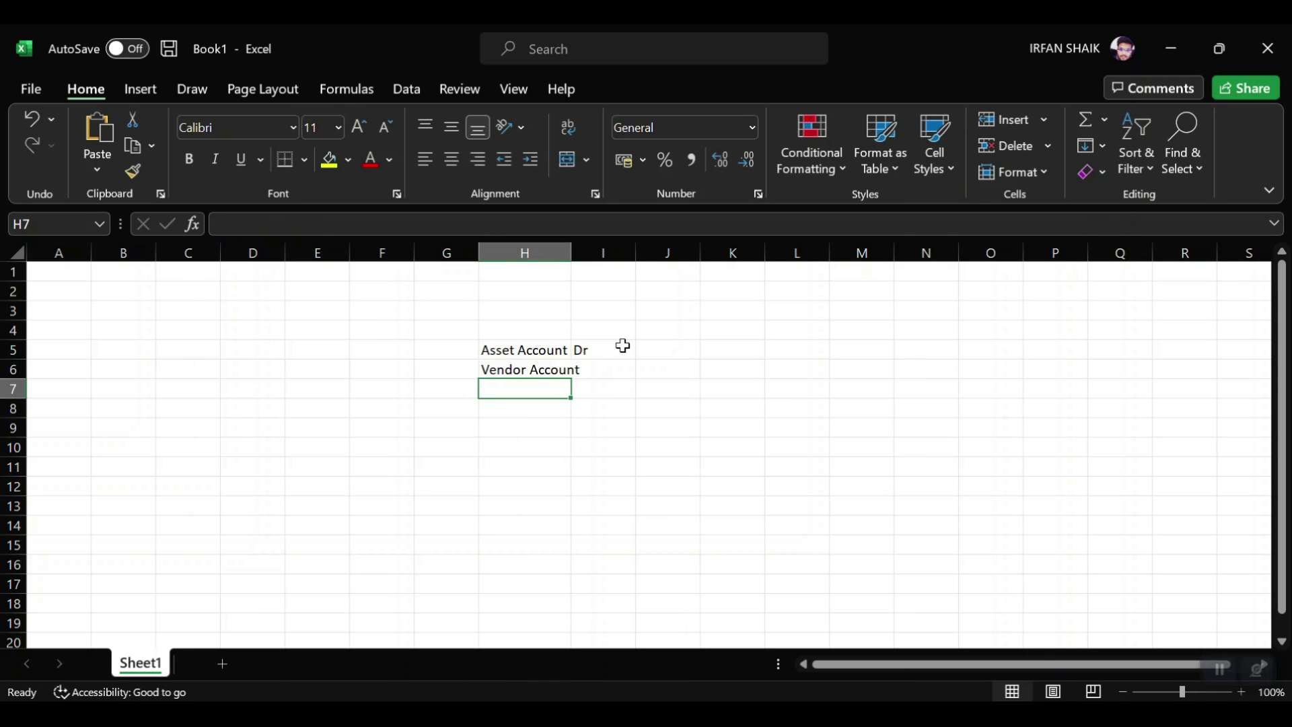
double_click(572, 252)
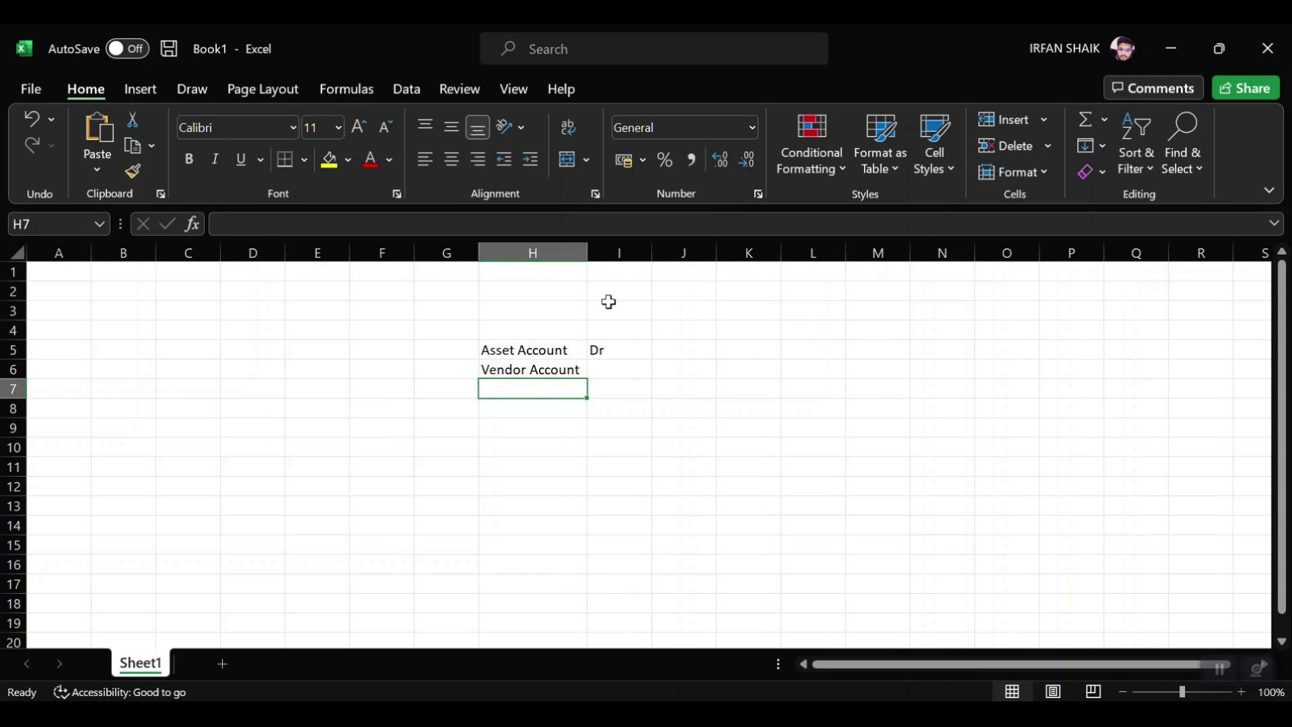
click(624, 368)
text(Cr)
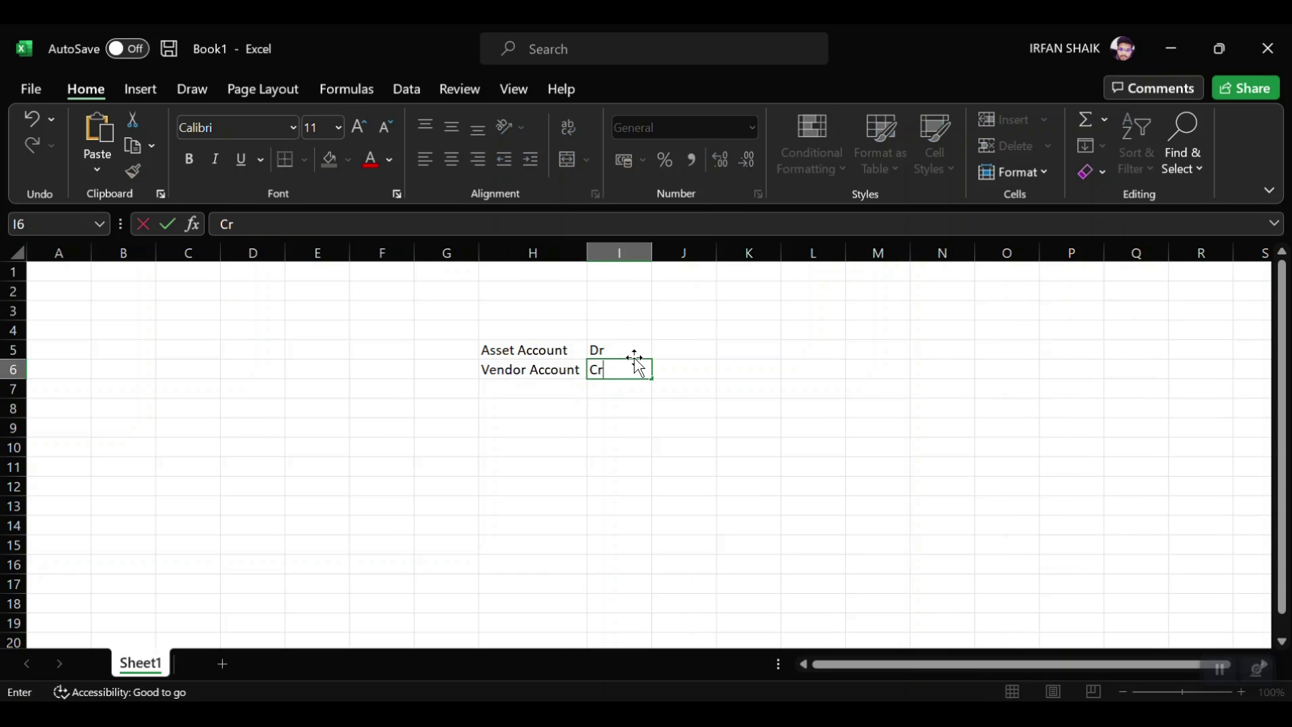
key(Return)
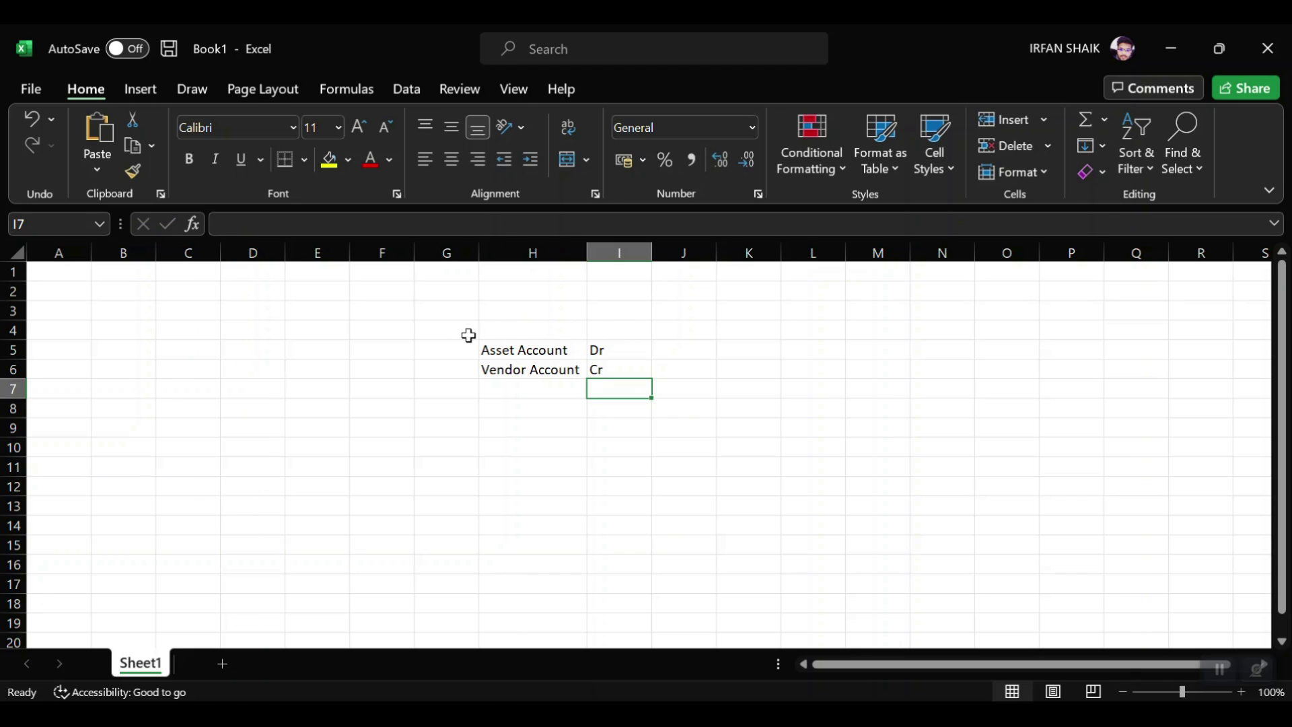
drag(466, 332, 660, 404)
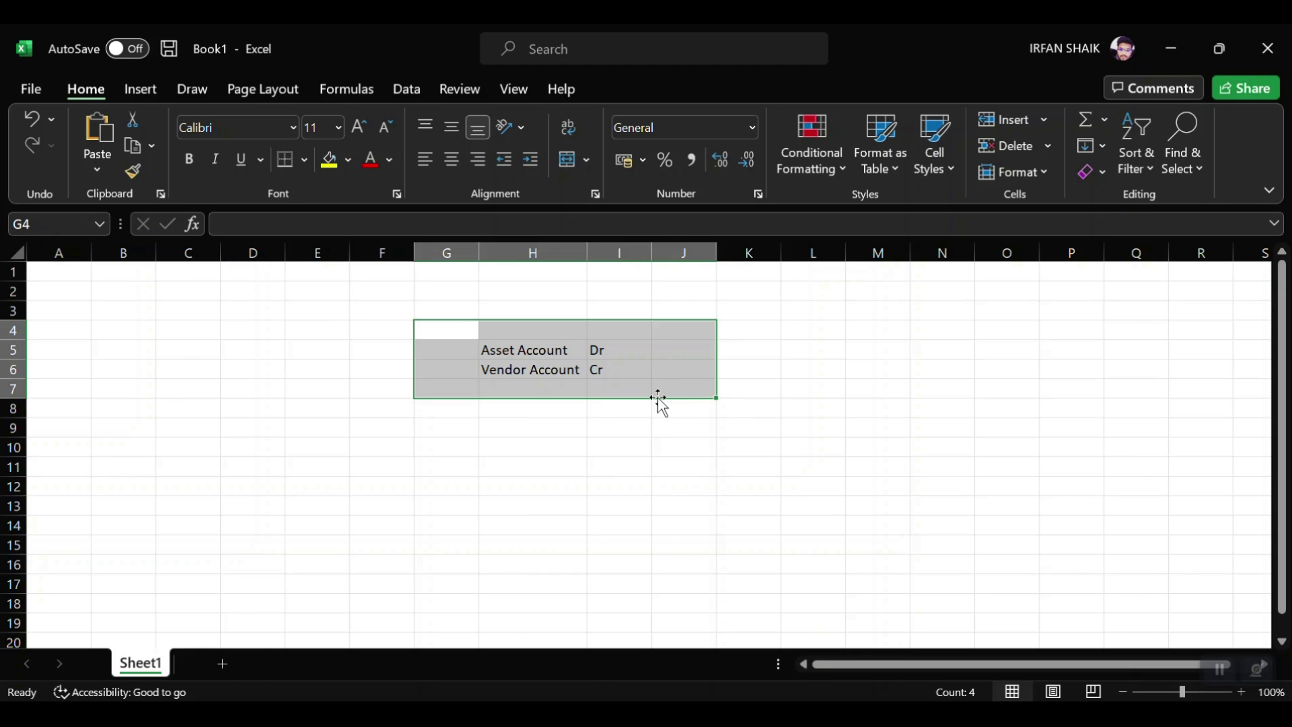
click(507, 430)
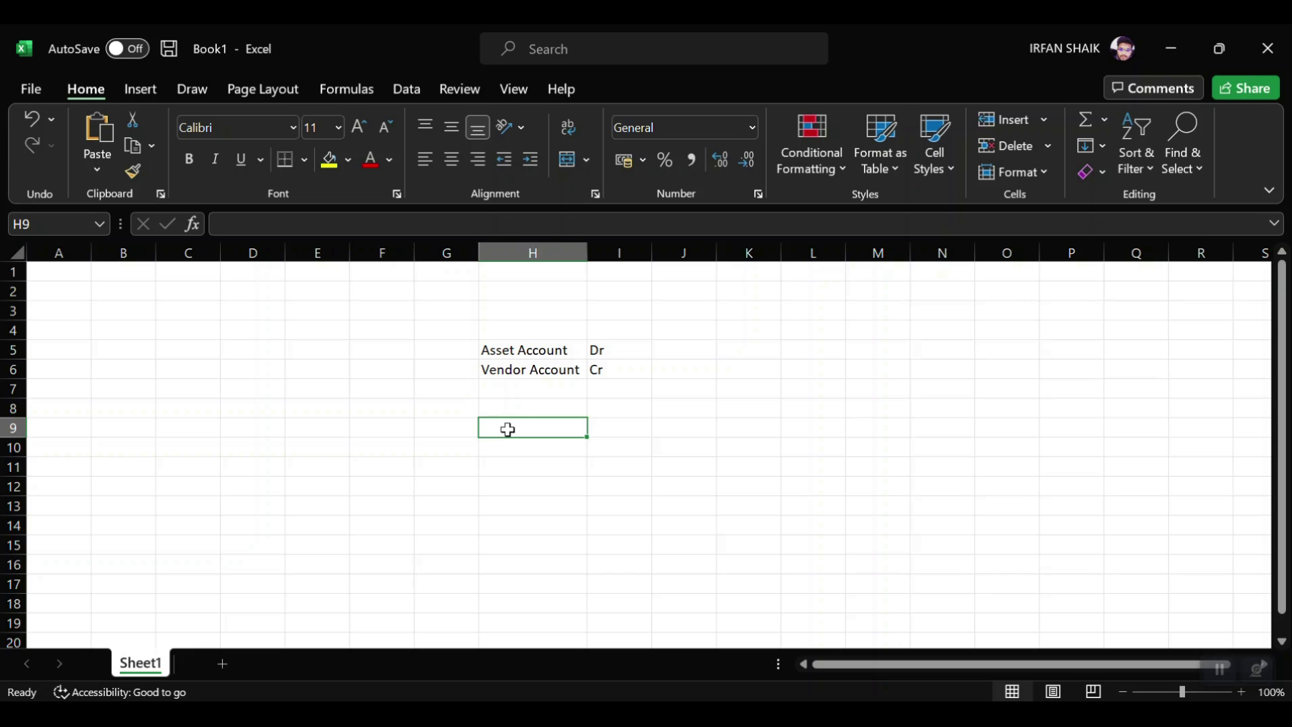
Step: Copy the Asset Account debit line from H5:I5 to H8:I8 and select cell H9 below it
drag(514, 345, 602, 335)
key(ctrl+c)
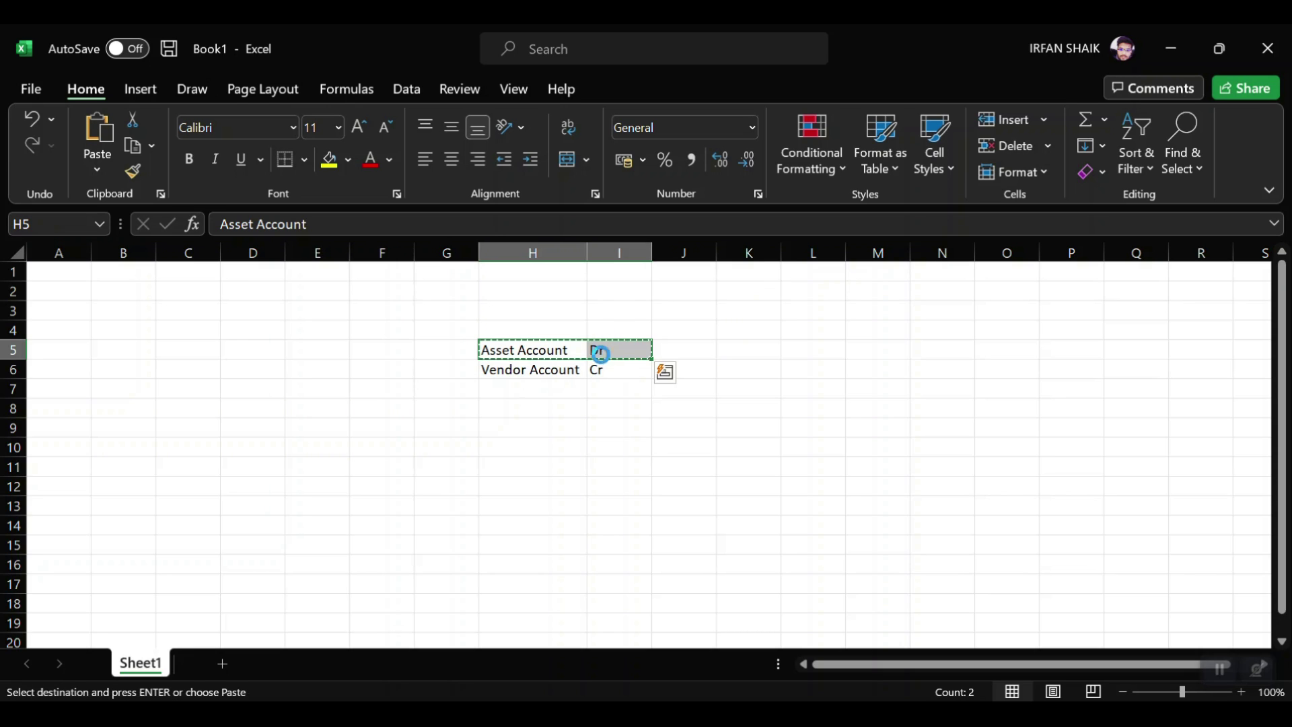
click(536, 408)
key(ctrl+v)
click(538, 441)
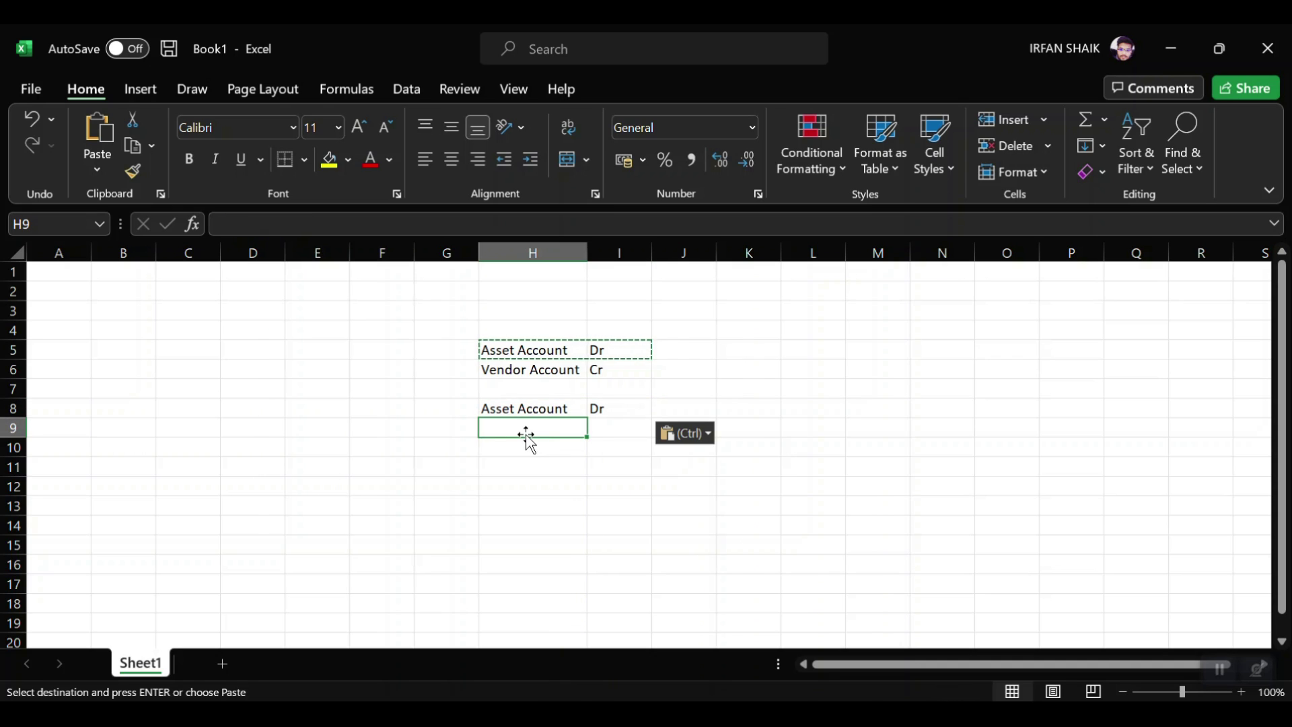
Step: Enter the credit line "Technical Clearing Ac" in H9 with "Cr" in I9, fitting column H to the longer text
text(Technica)
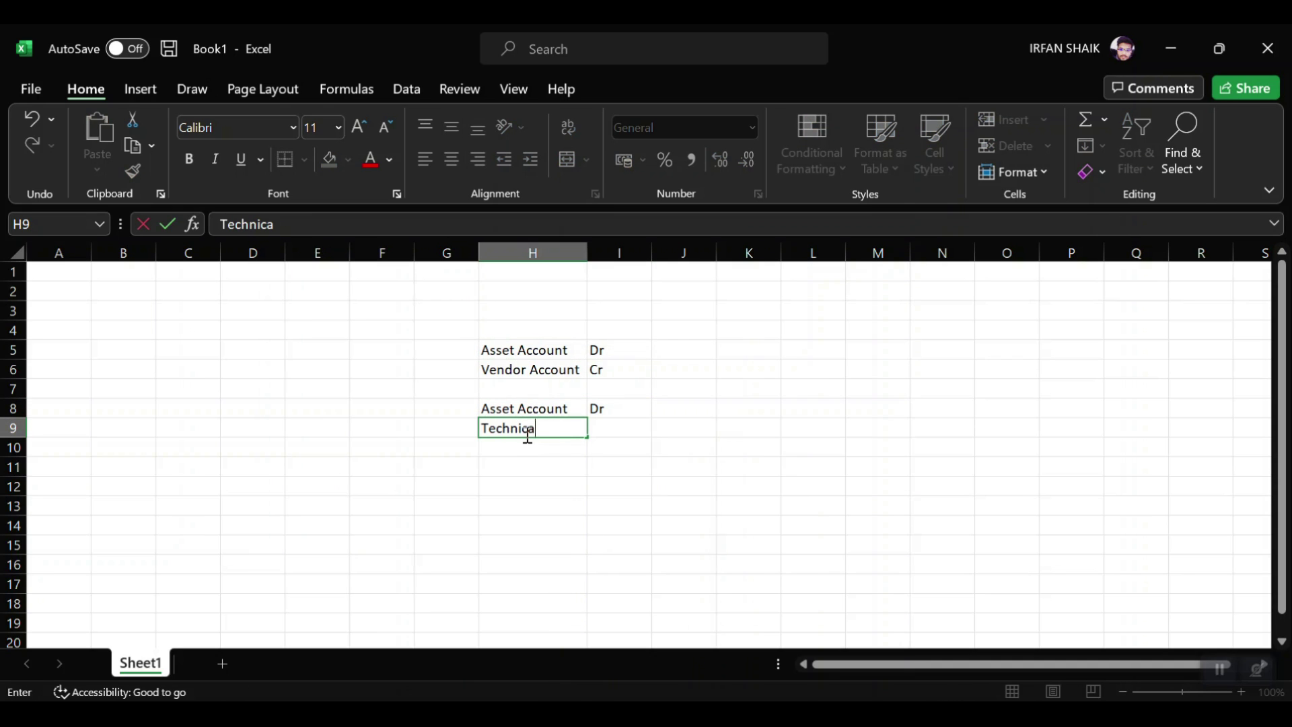
text(l Clearin)
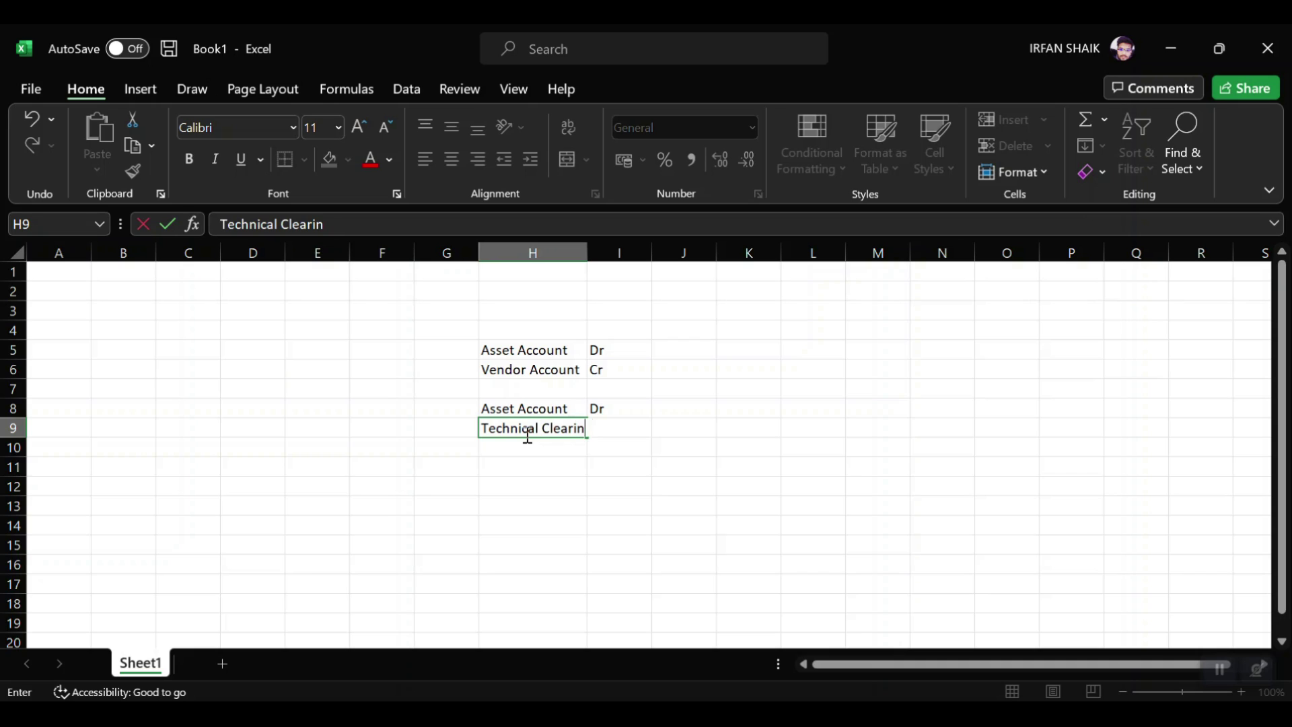
text(g Ac)
key(Return)
double_click(589, 249)
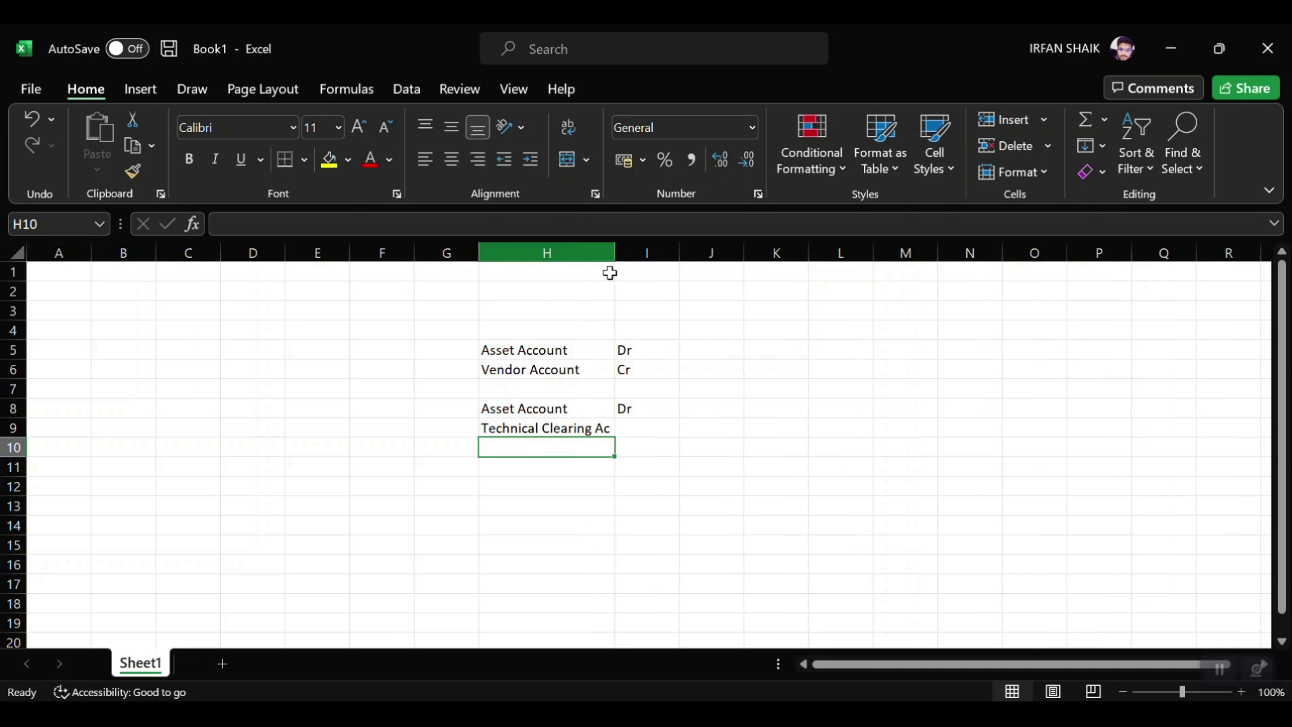
click(650, 427)
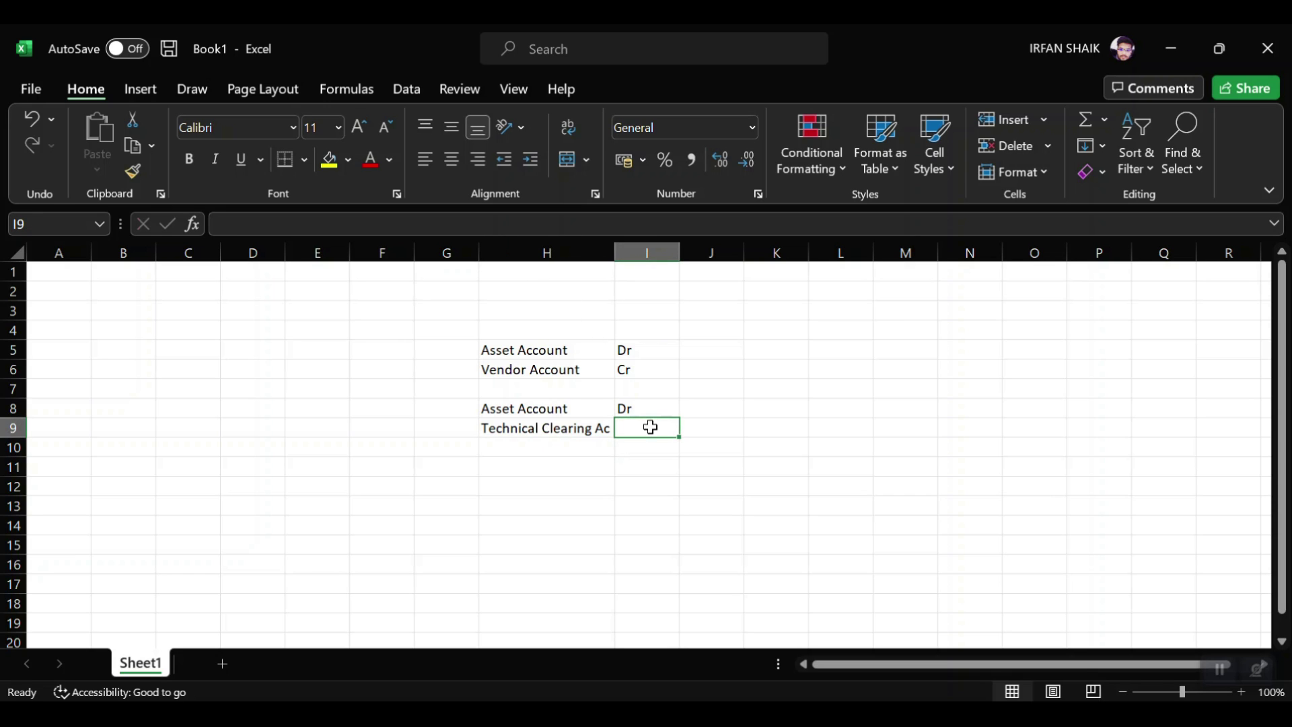
text(C)
key(Return)
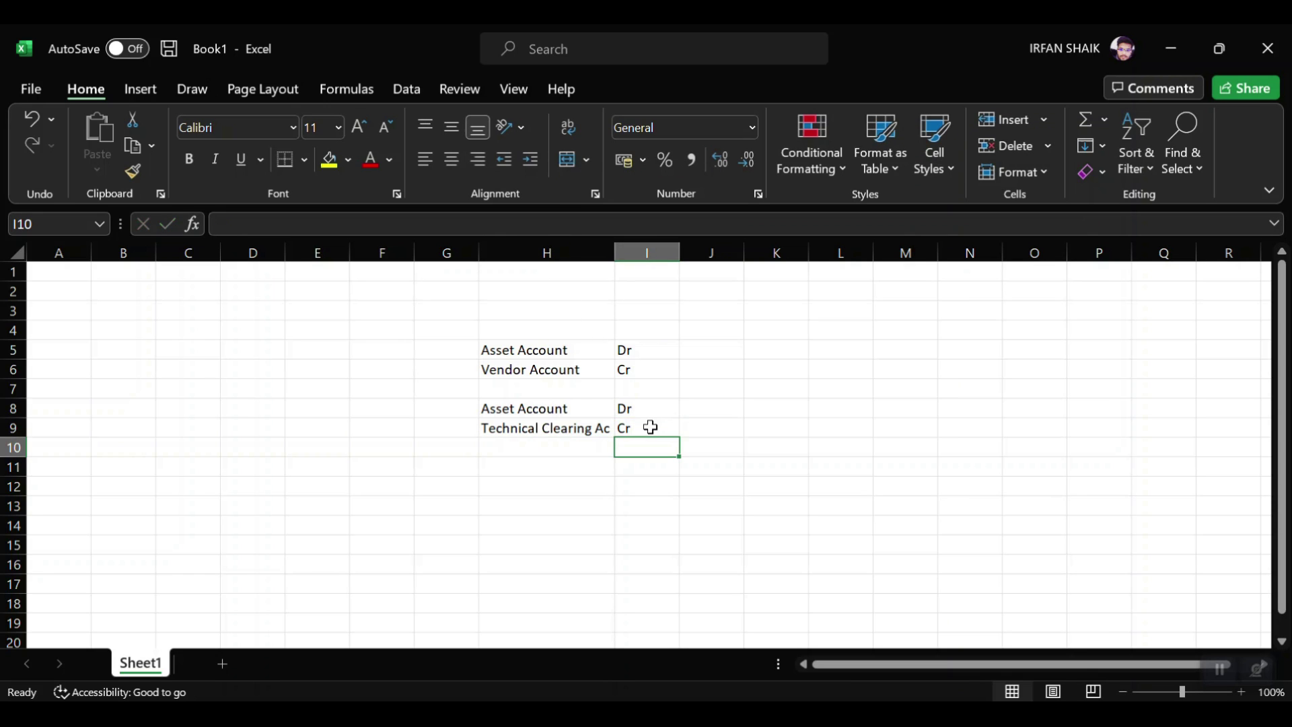
Step: Insert two blank rows at row 7, between the vendor credit line and the second asset debit line
click(547, 391)
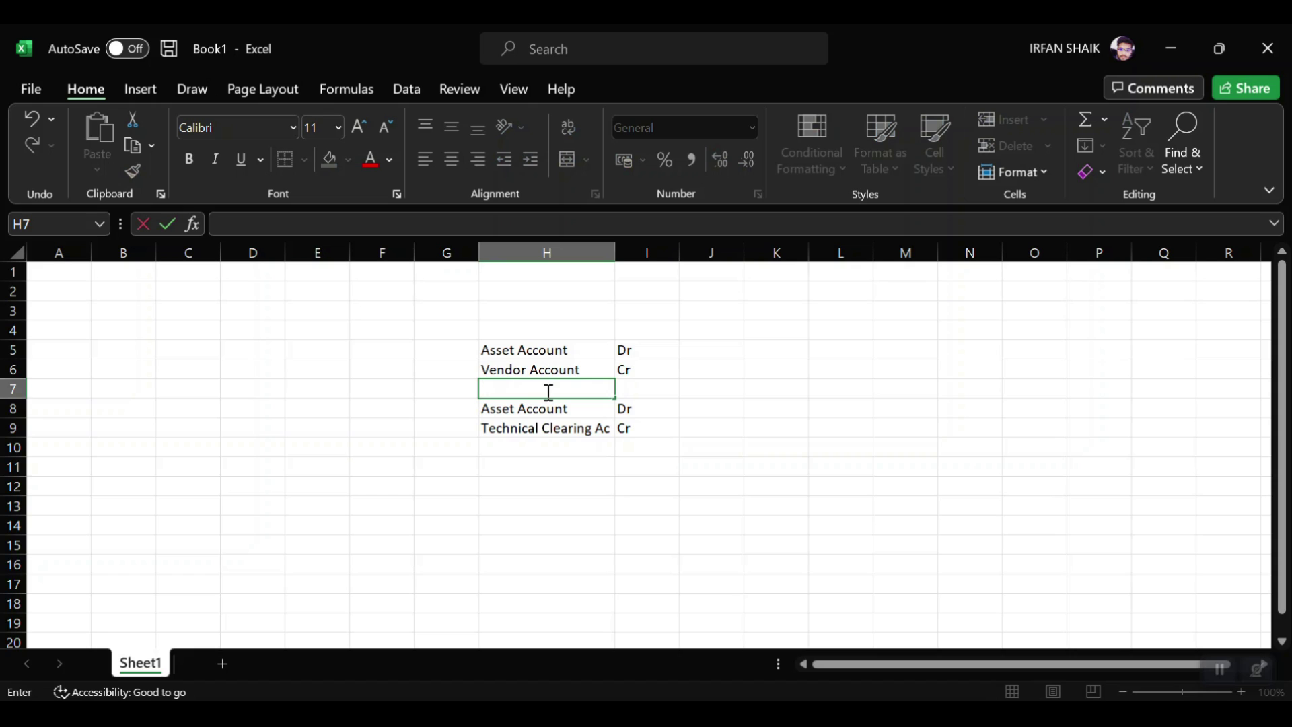
key(Escape)
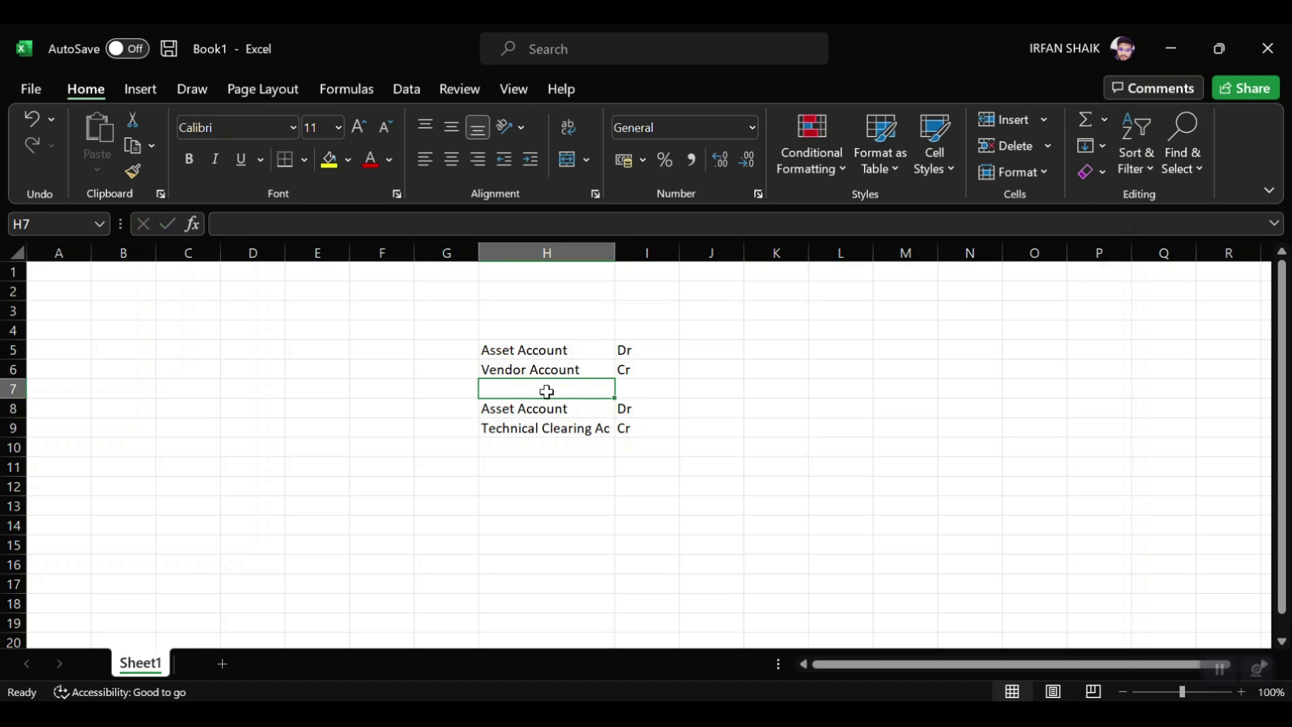
key(shift+space)
key(ctrl+plus)
key(ctrl+plus)
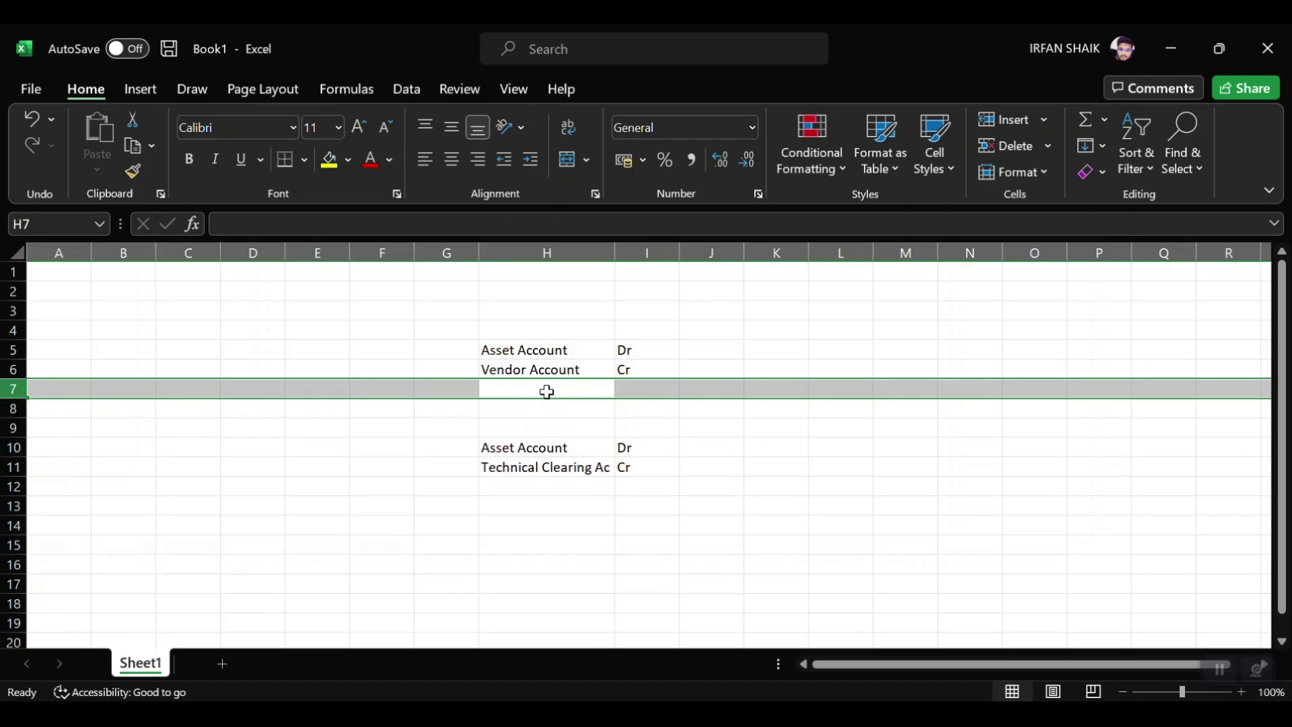
Step: Enter the heading "Asset Accounting View" in H8 and fill the cell yellow
key(Down)
text(Asse)
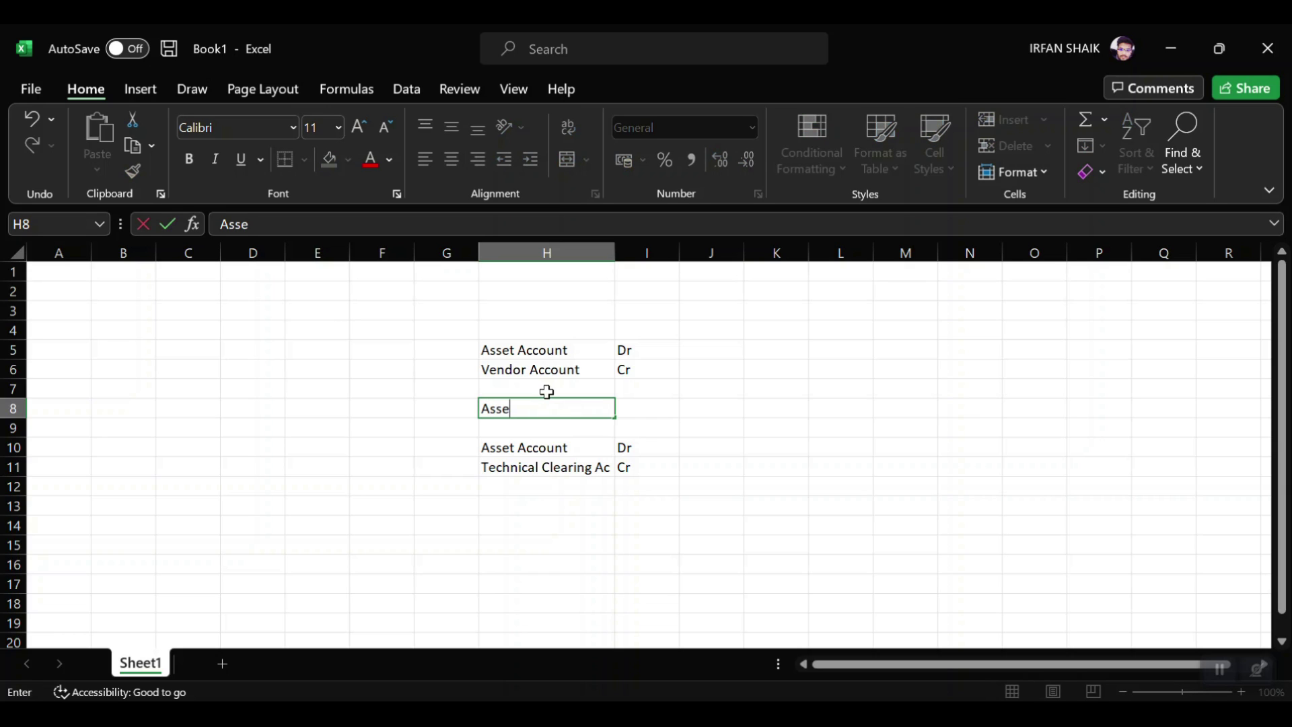
text(t Account)
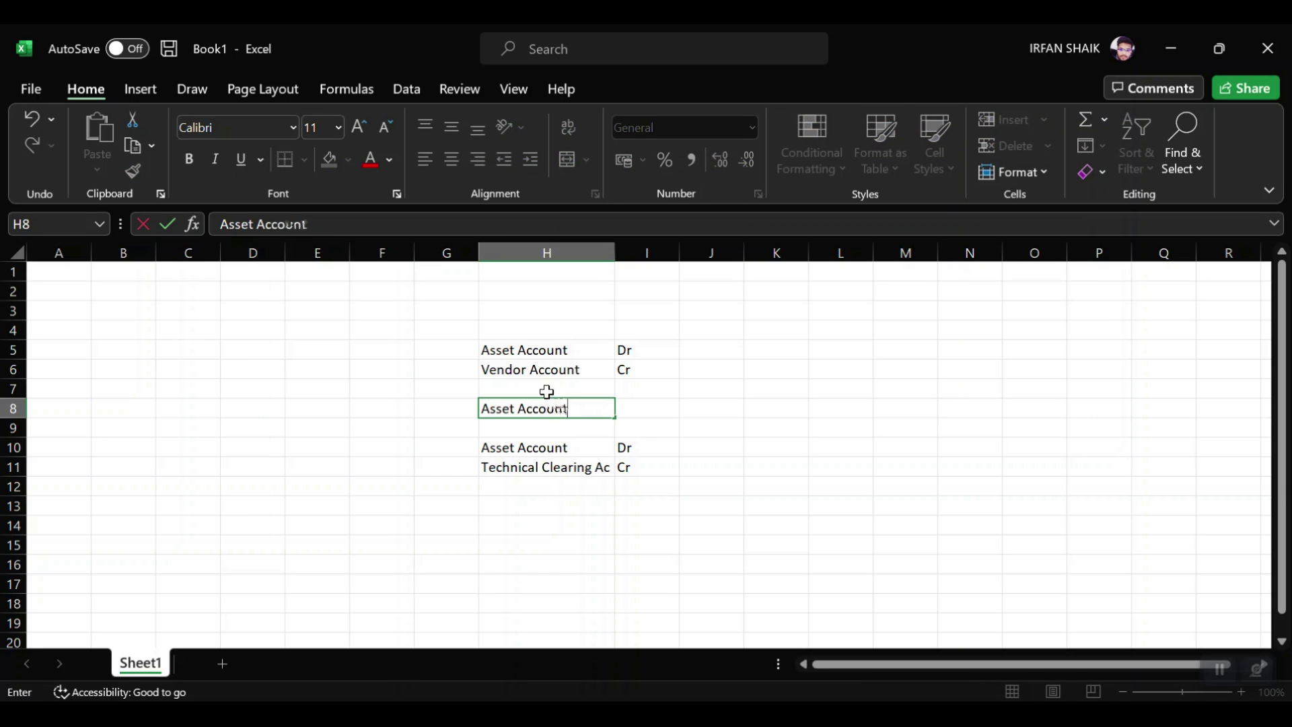
text(ing View)
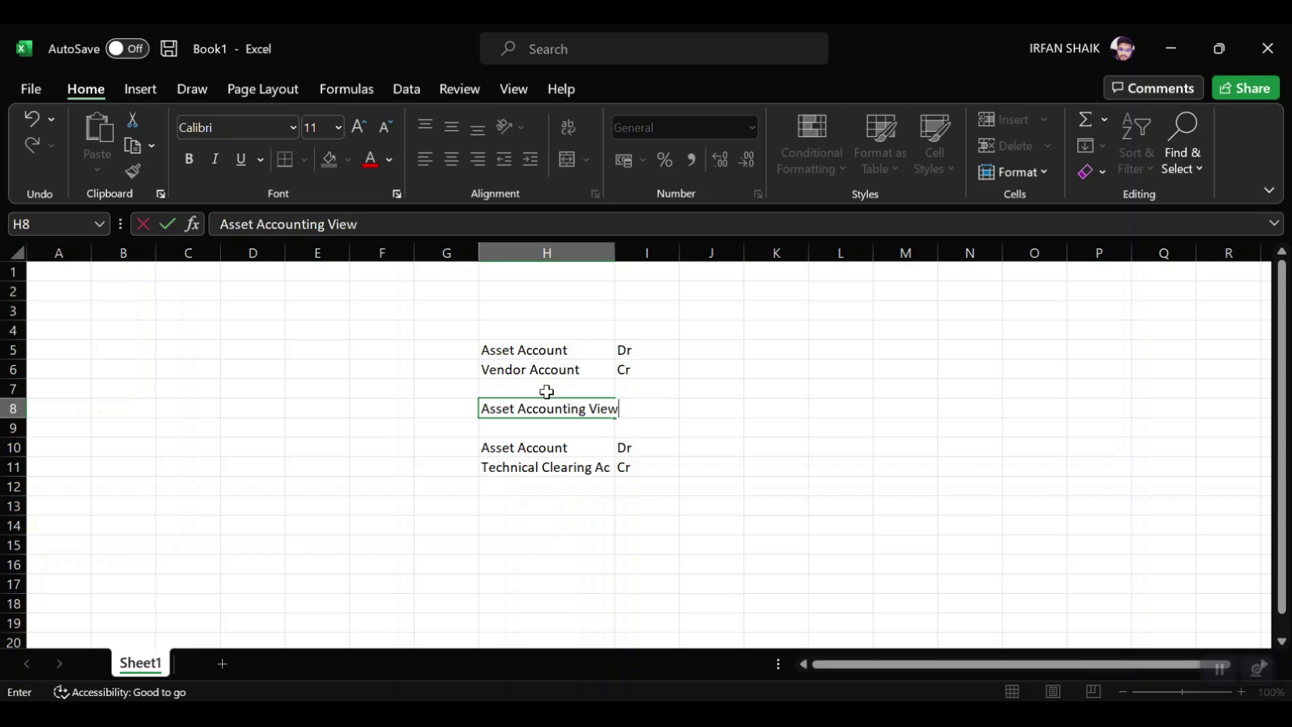
key(Return)
click(545, 406)
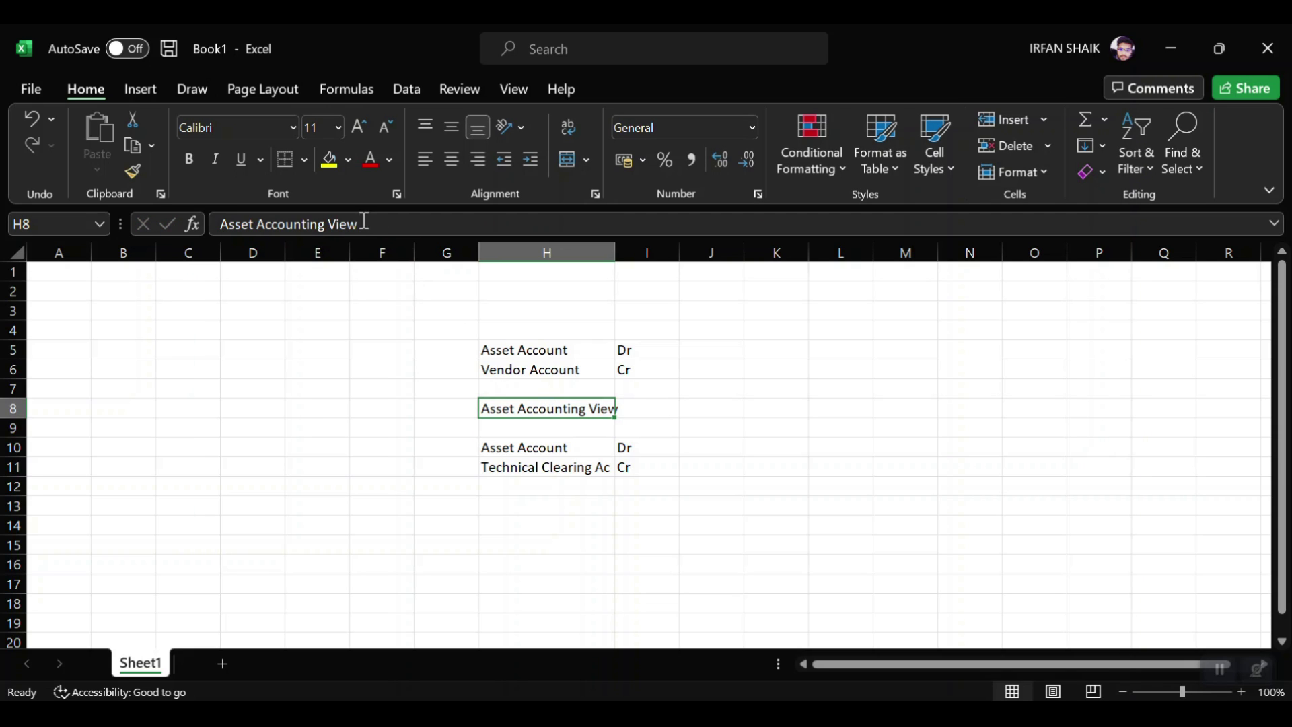
click(329, 160)
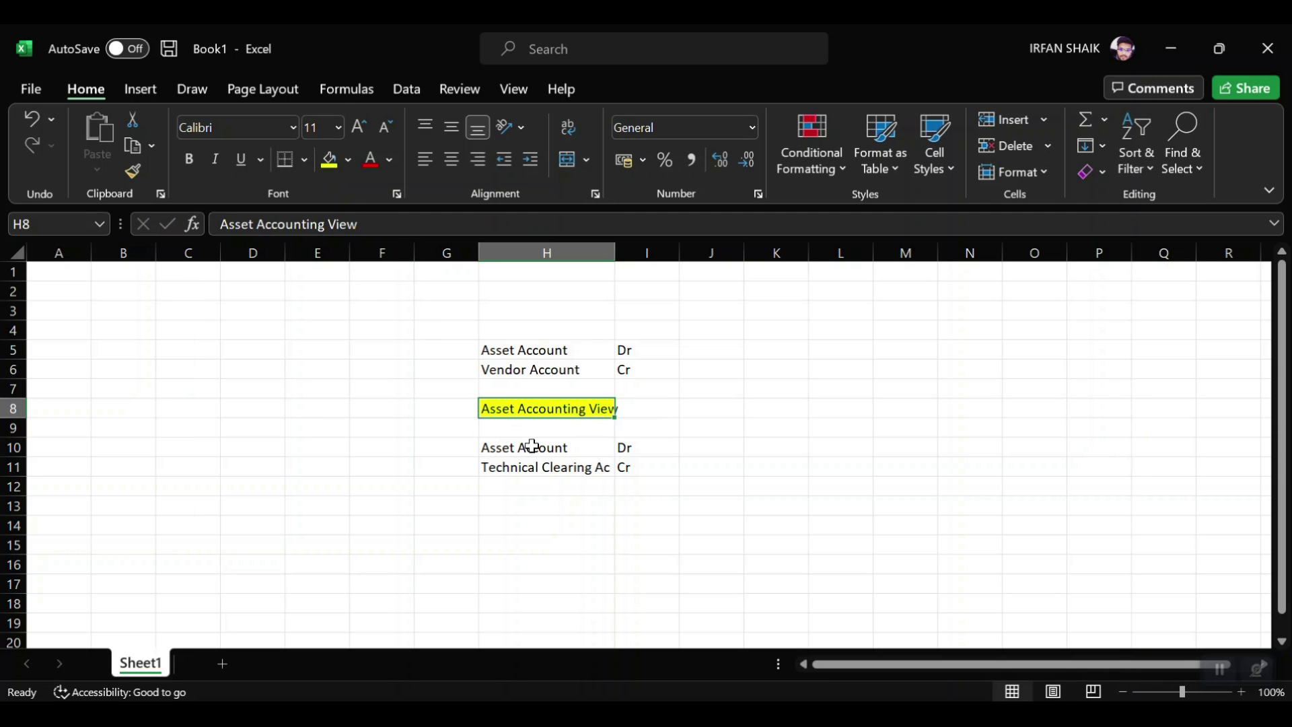
Step: Enter the debit line "Technical Clearing Ac" in H13 with "Dr" in I13
click(526, 511)
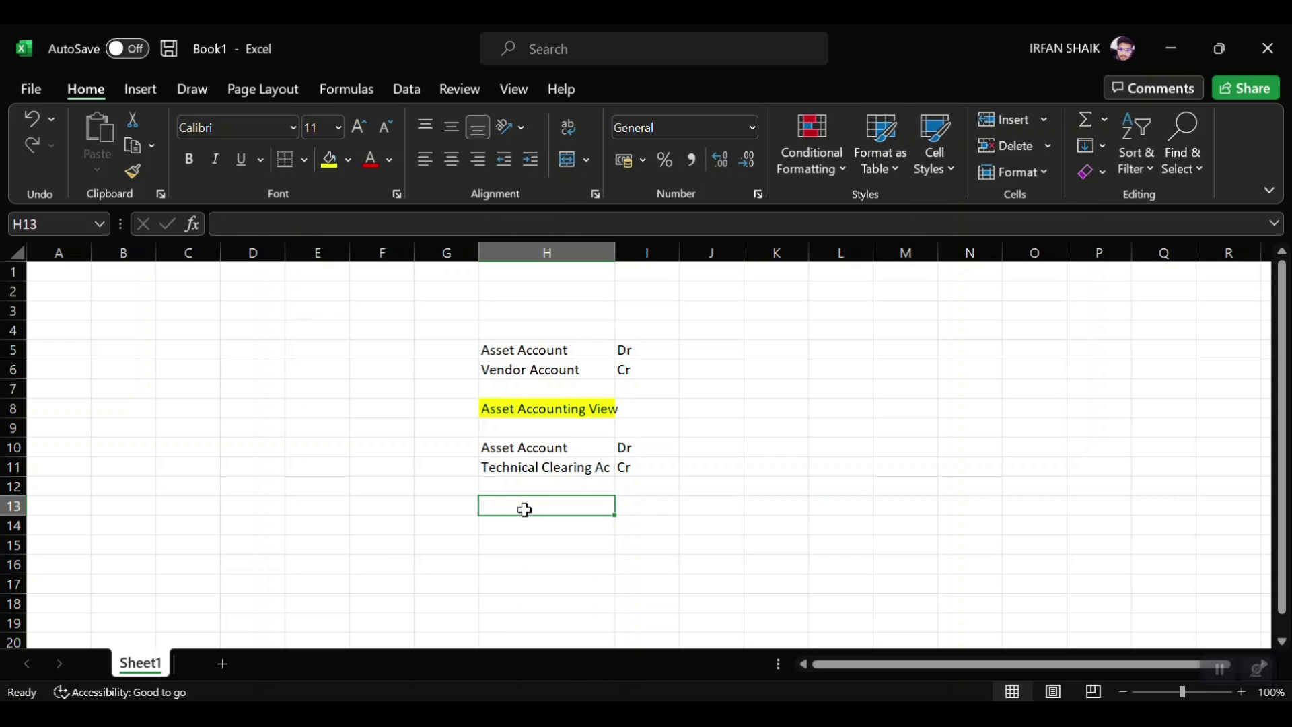
text(Technical C)
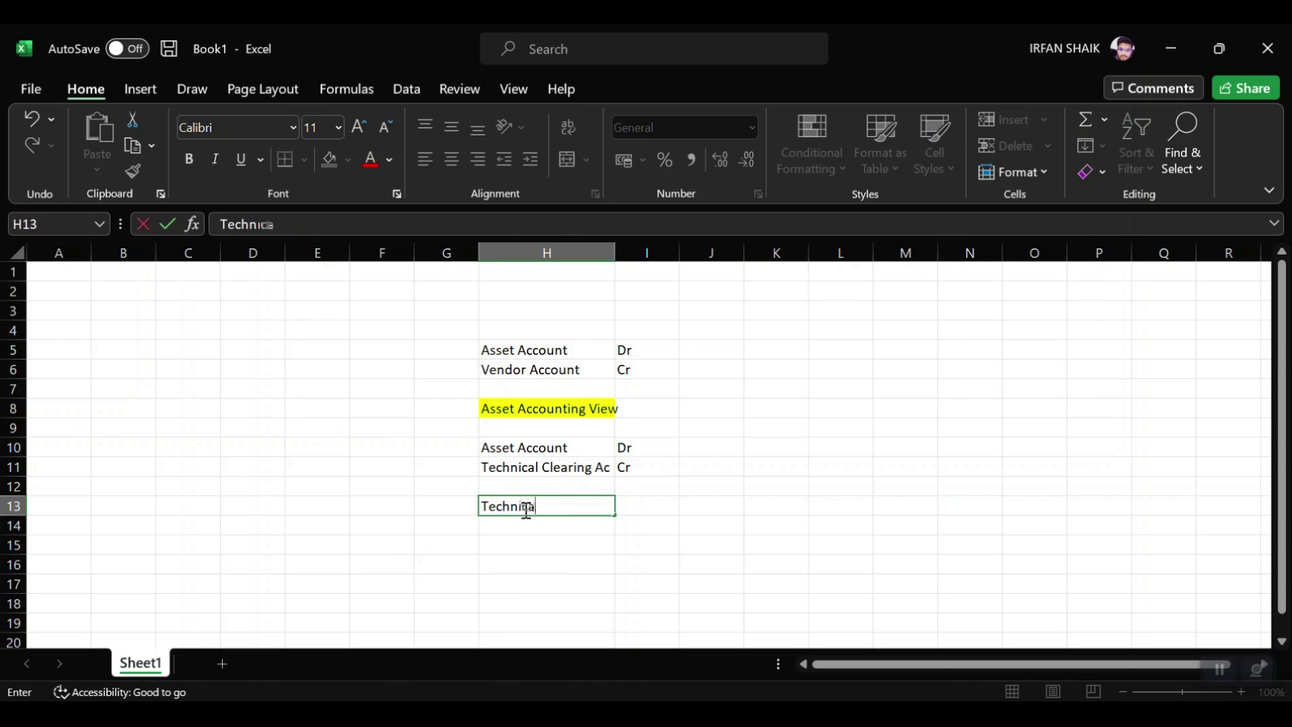
text(ng Ac)
key(Return)
key(Up)
key(Right)
text(D)
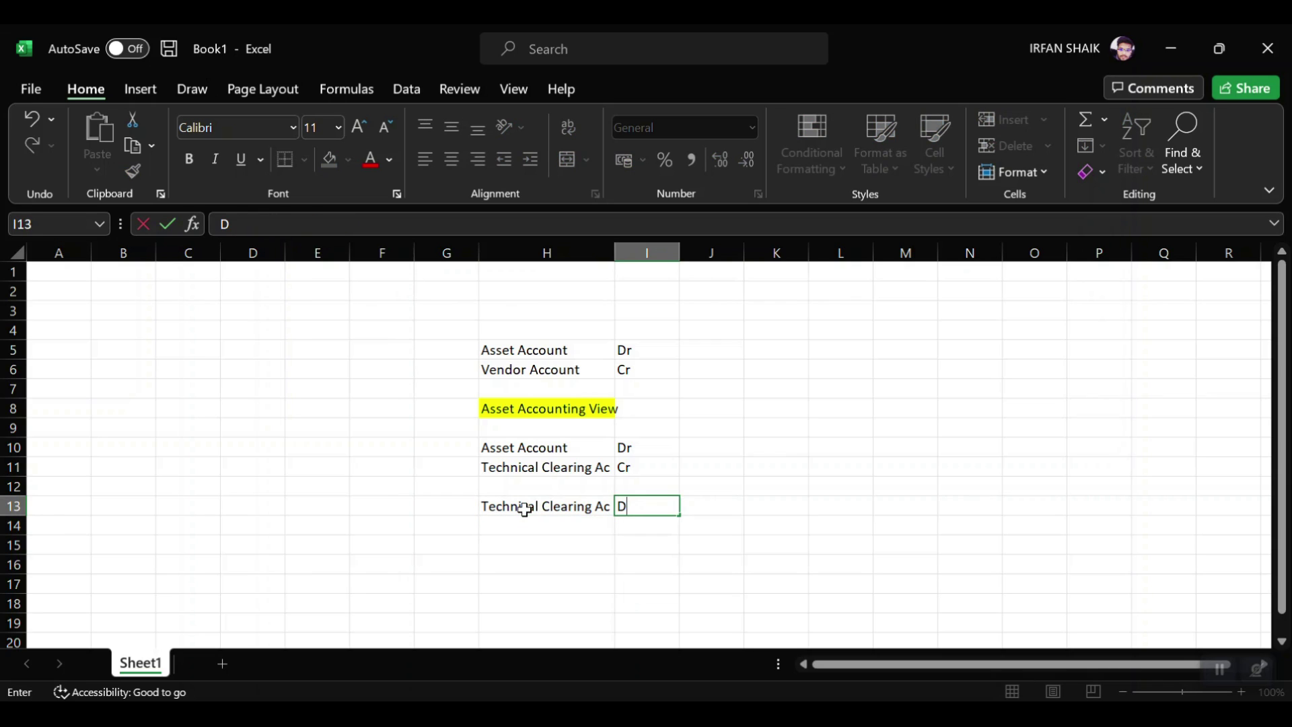
key(Return)
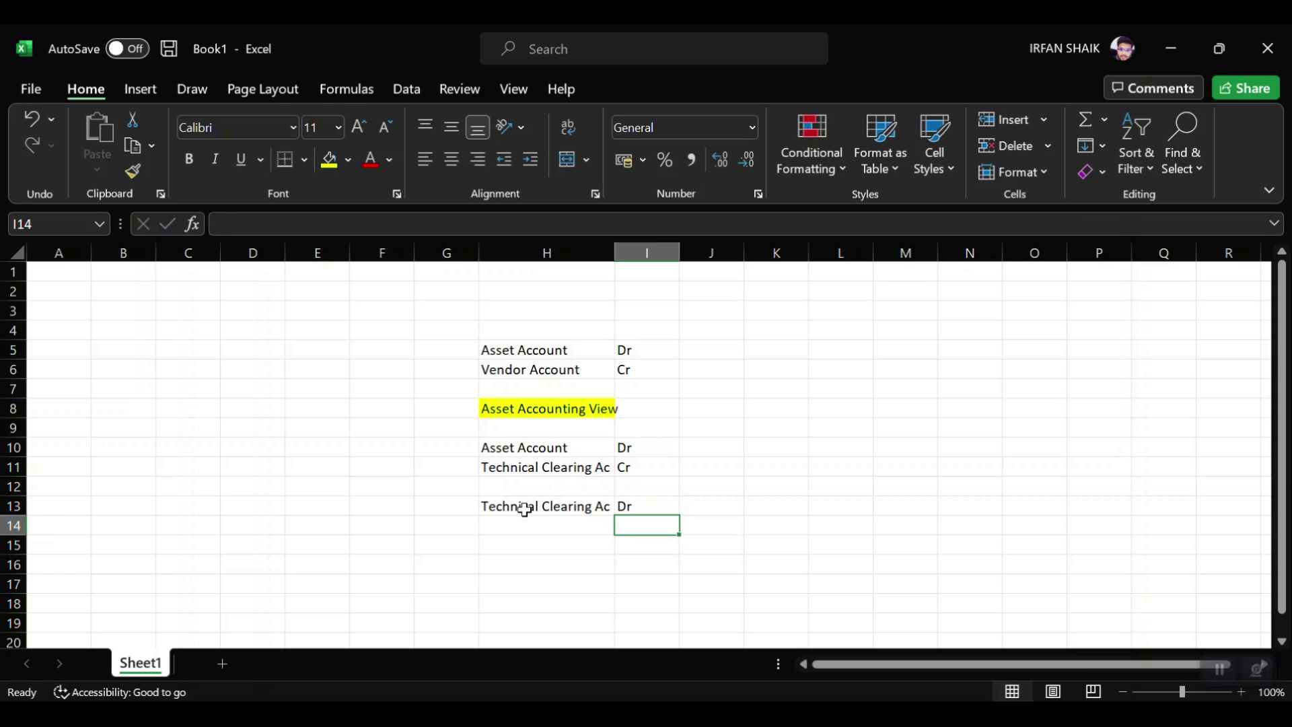
Step: Enter the credit line "Vendor Account" in H14 with "Cr" in I14
click(523, 523)
text(V)
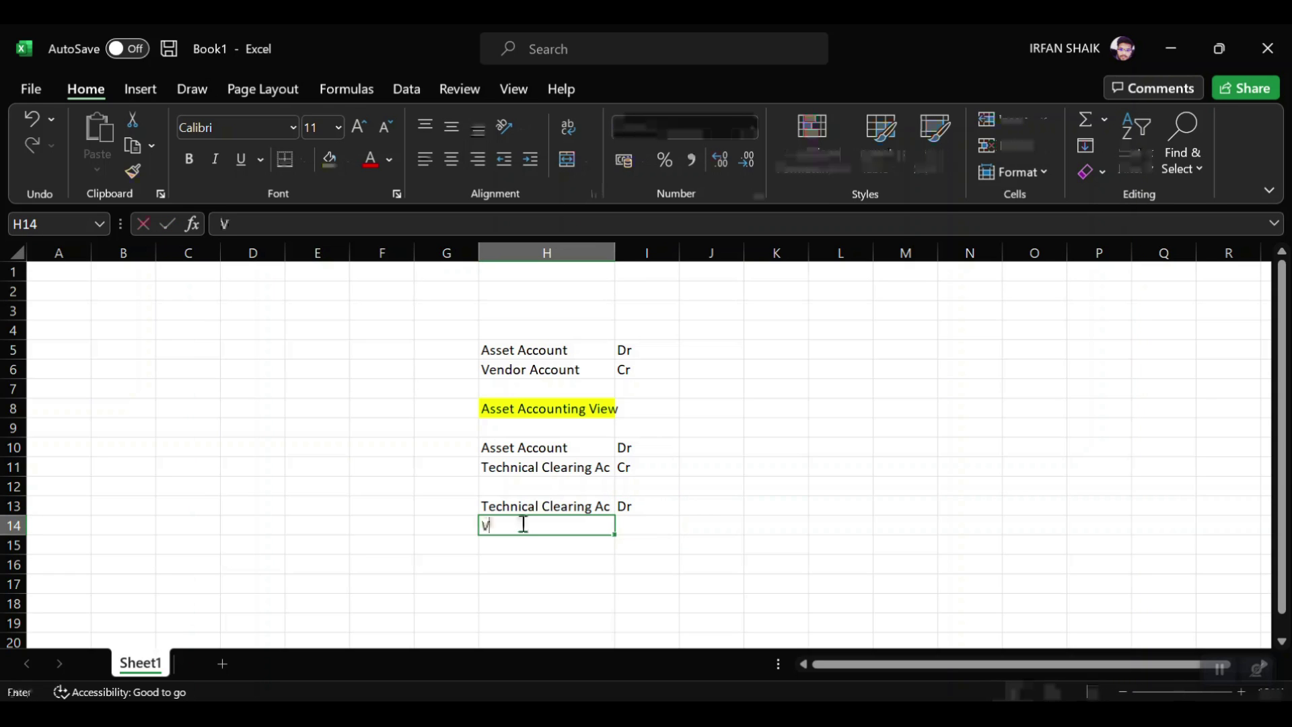
text(endor Account)
key(Tab)
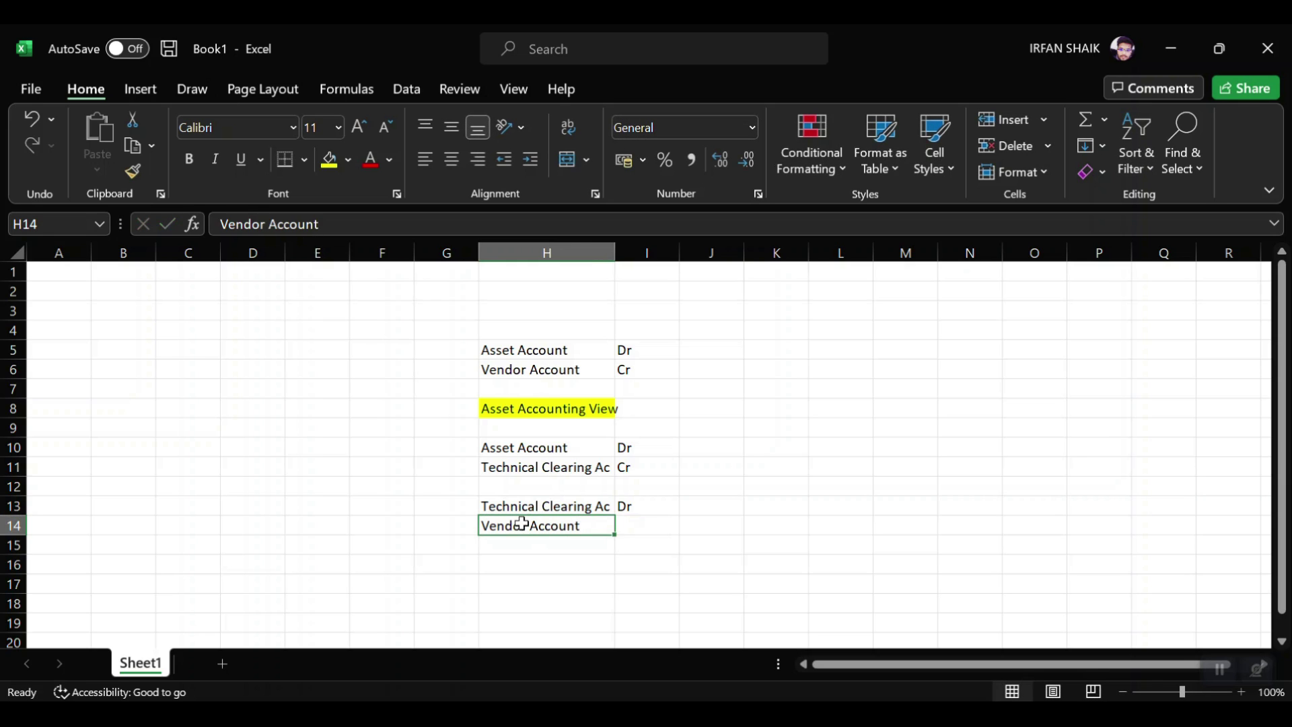
text(Cr)
key(Return)
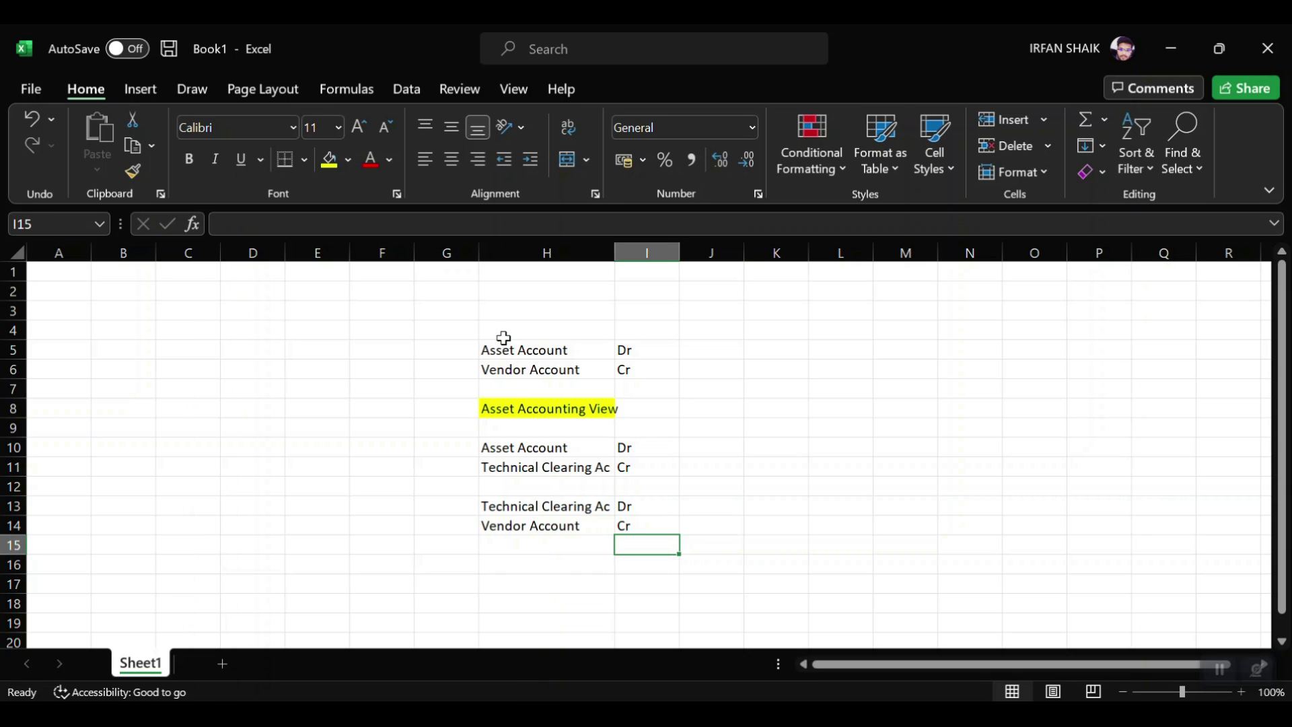
Step: Compare the original entry in H5:I6 with the two split entries in H10:I14 by selecting each range in turn
drag(484, 346, 640, 365)
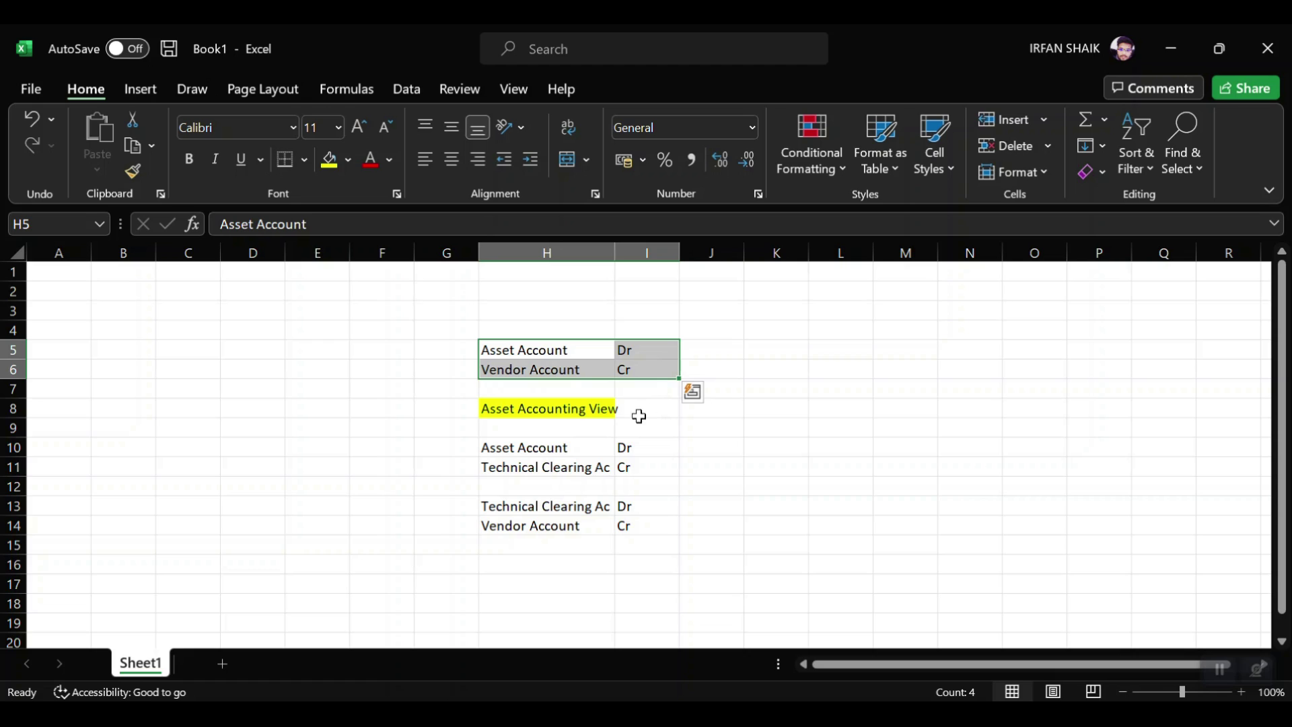
drag(493, 446, 640, 527)
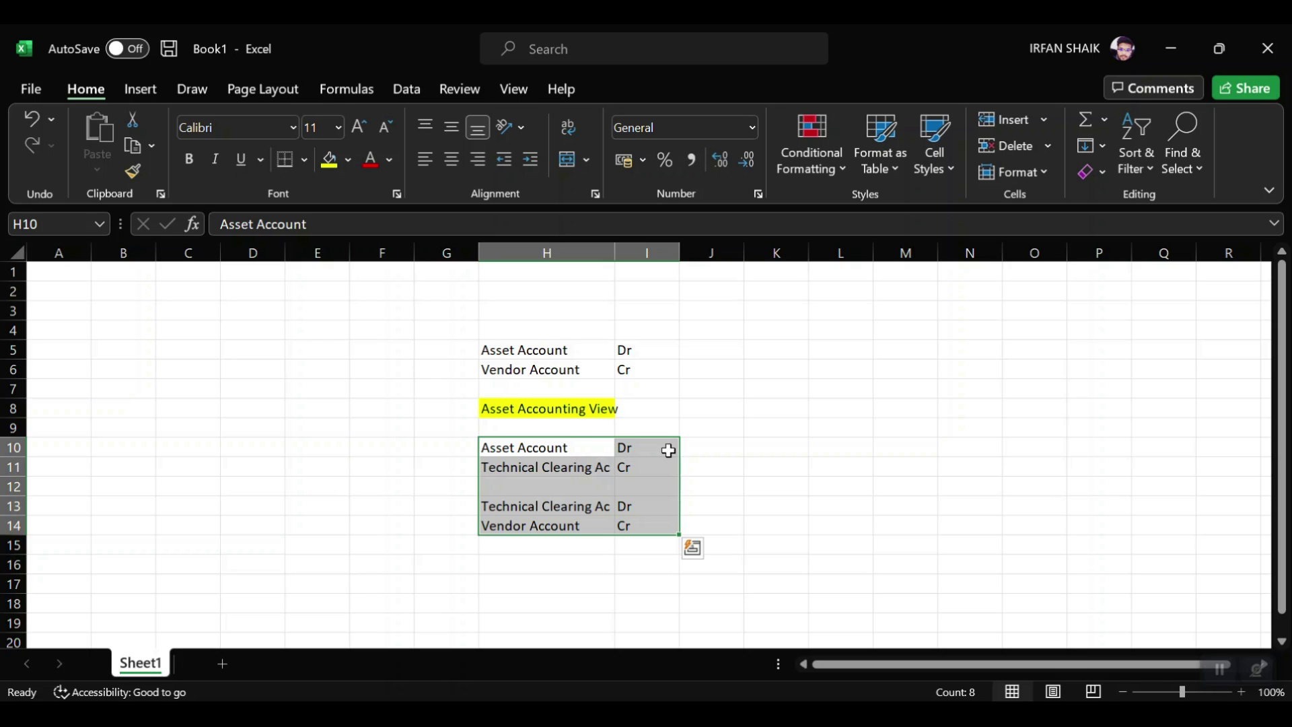
click(718, 448)
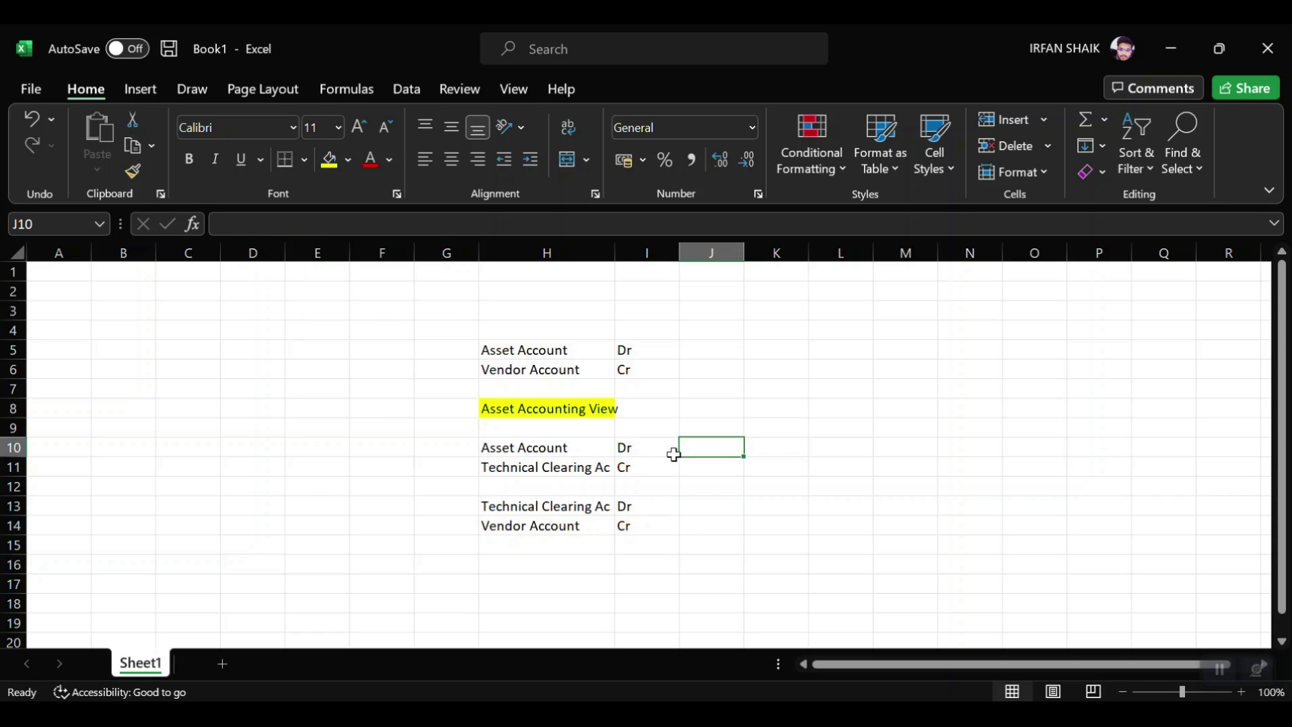
Step: Merge J10:J11, label it "Valuation Entry" and fit column J to the text
drag(700, 456, 704, 457)
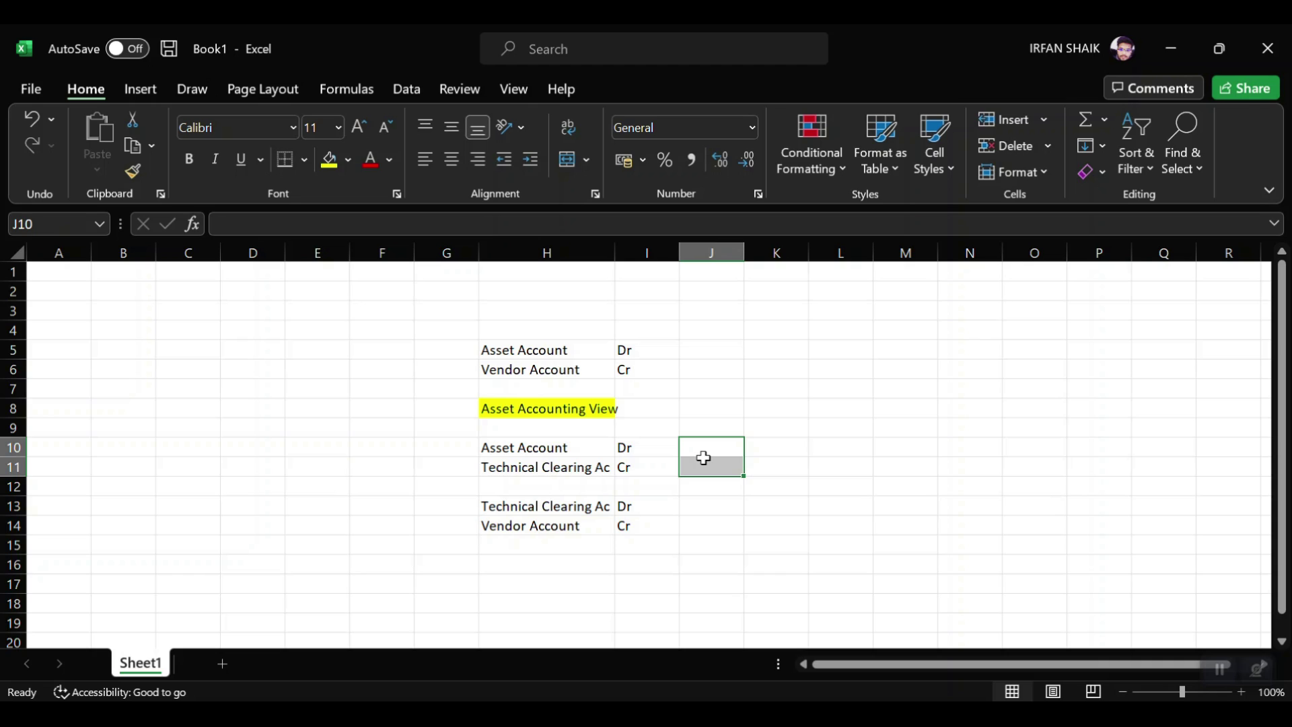
key(alt+h)
key(m)
key(c)
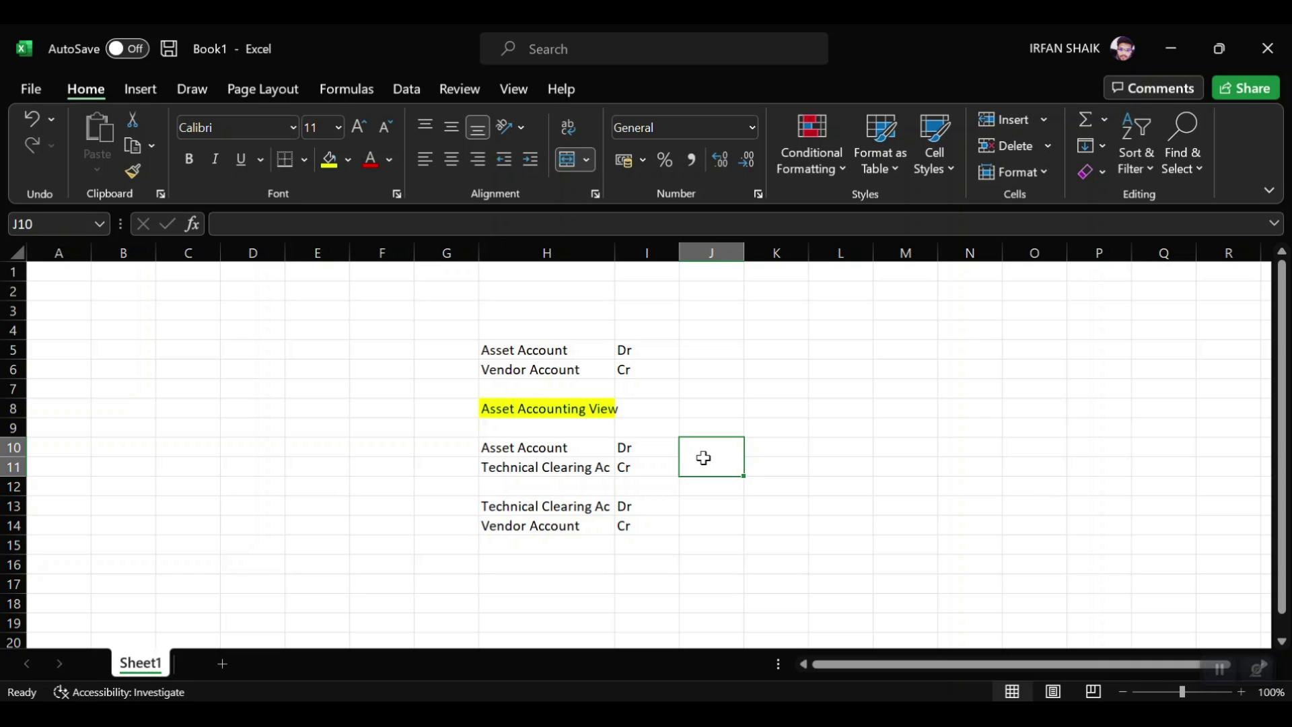
text(Valuation Entry)
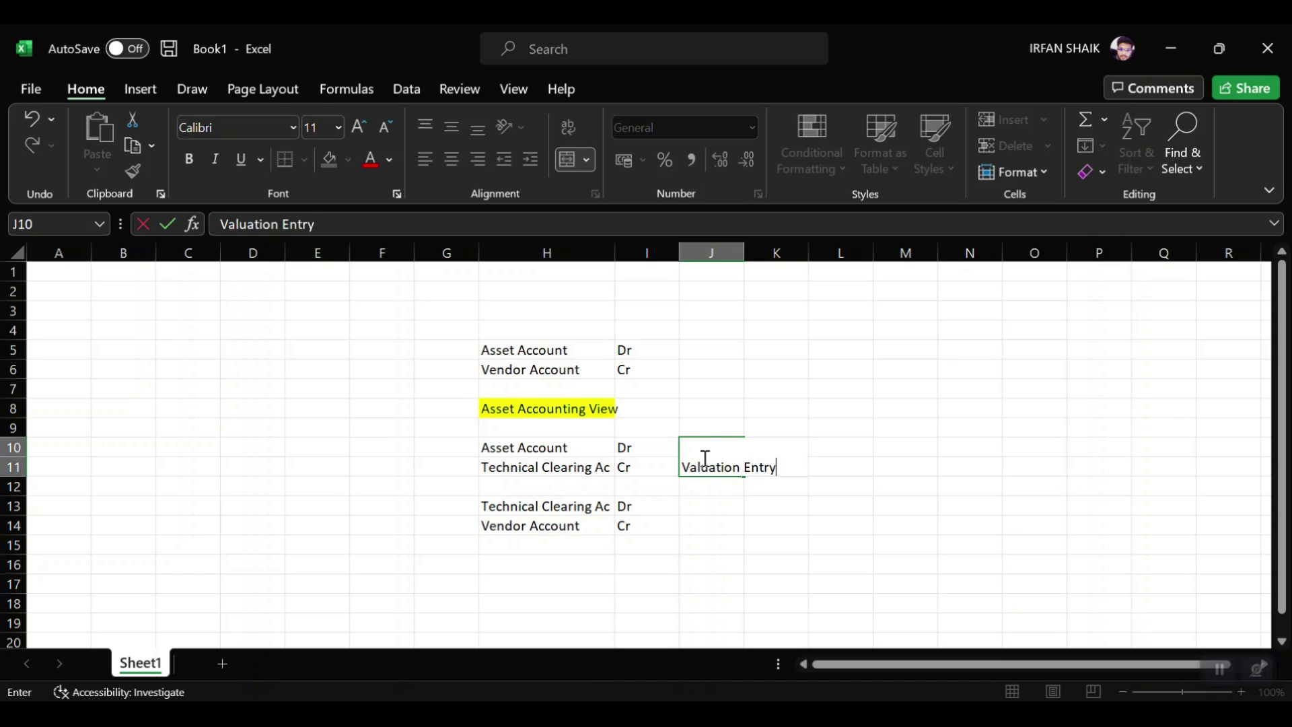
key(Return)
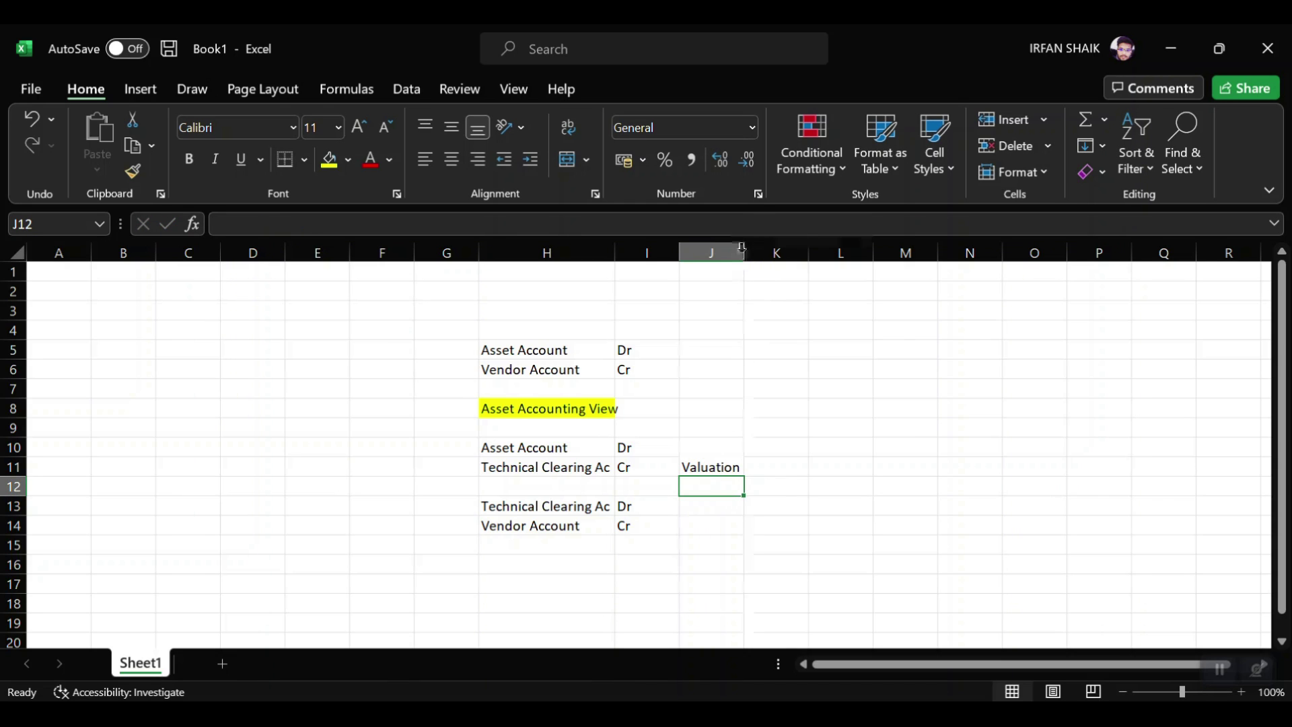
double_click(742, 252)
click(727, 448)
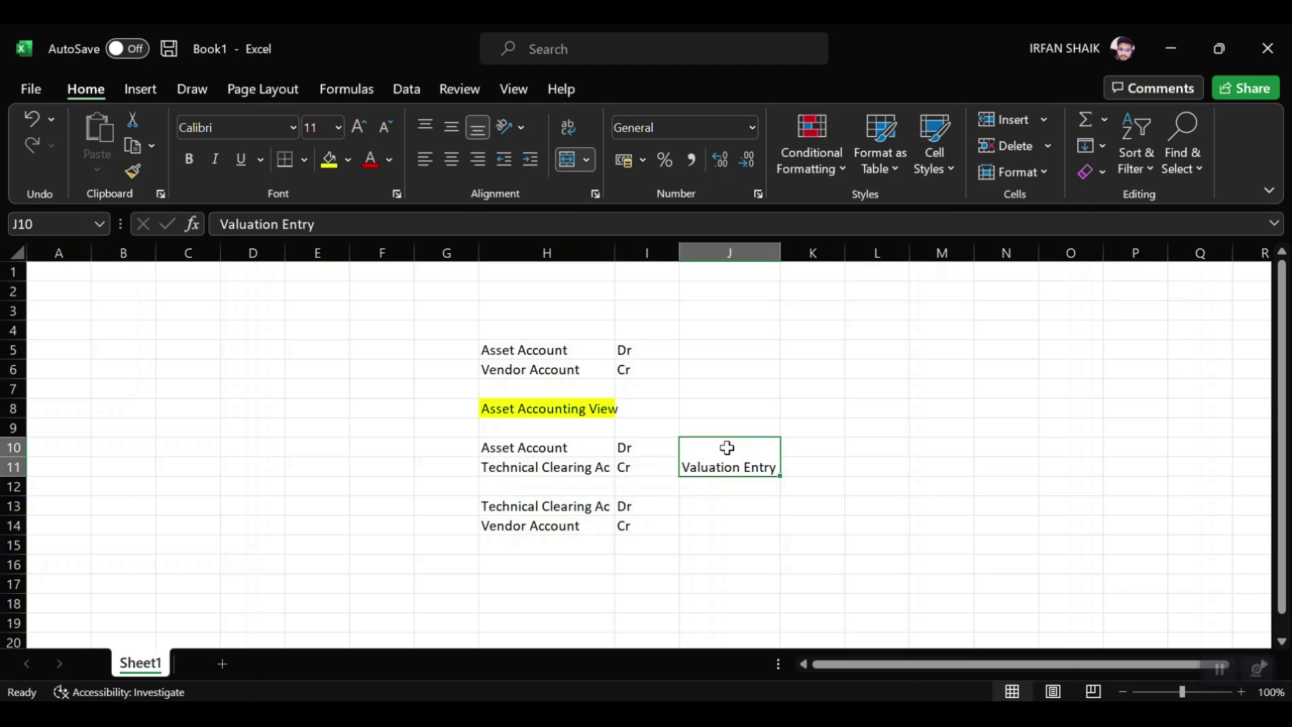
Step: Apply all borders to the cells J13:J14 beside the vendor entry
drag(724, 505, 725, 524)
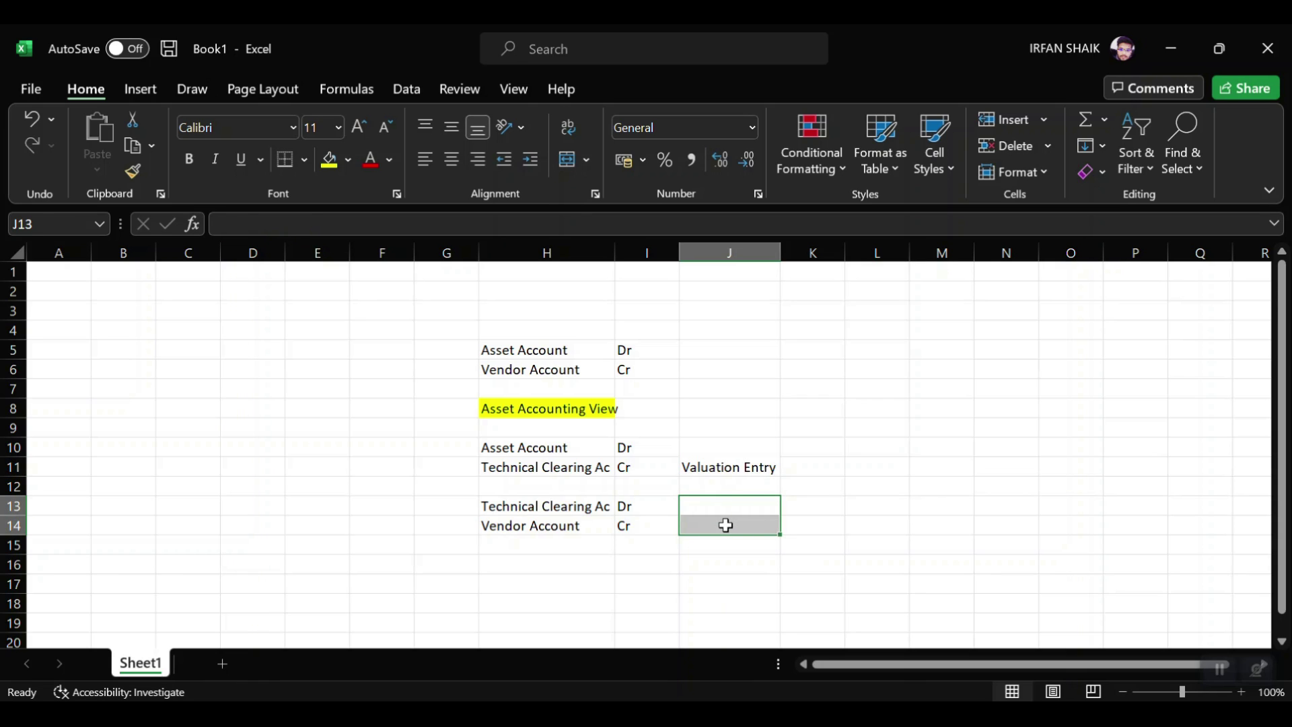
key(alt+h)
key(b)
key(a)
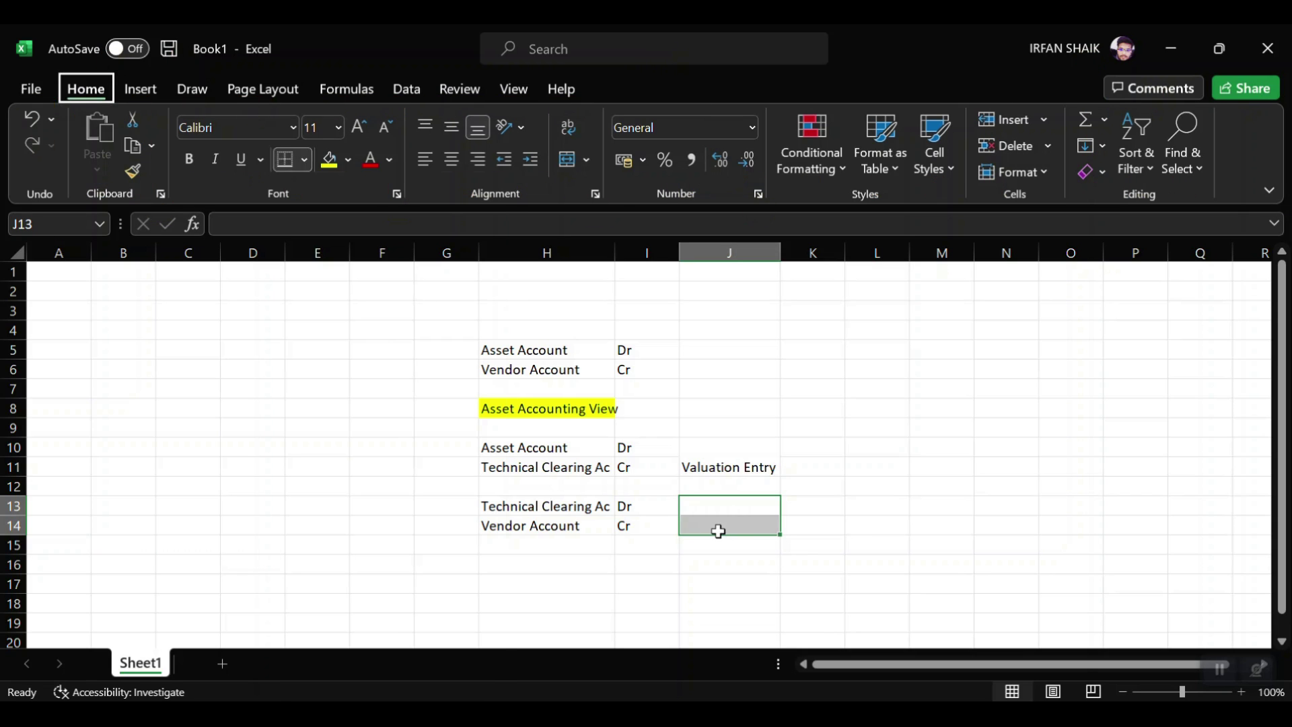
click(865, 520)
Step: Merge J13:J14, label it "Operational Entry" and widen column J until the whole text fits
drag(743, 511, 732, 529)
key(alt+h)
key(m)
key(c)
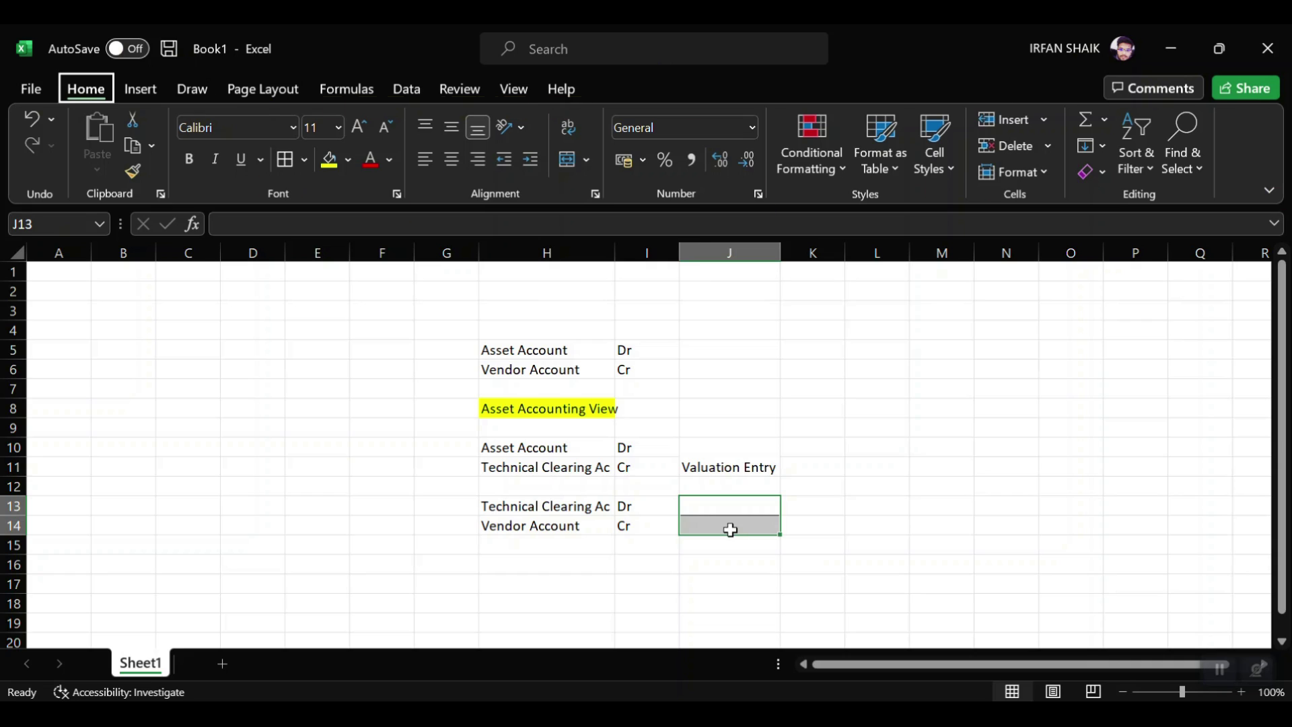
text(Ope)
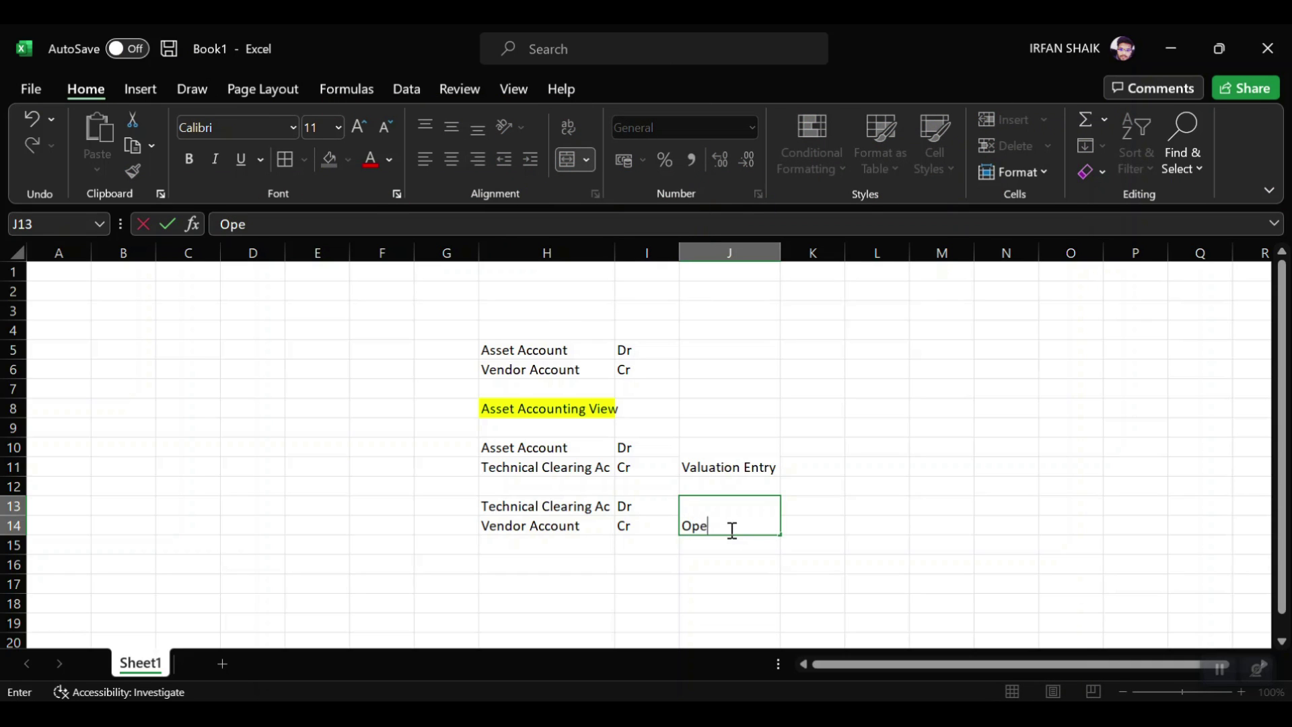
text(rational Entry)
key(Return)
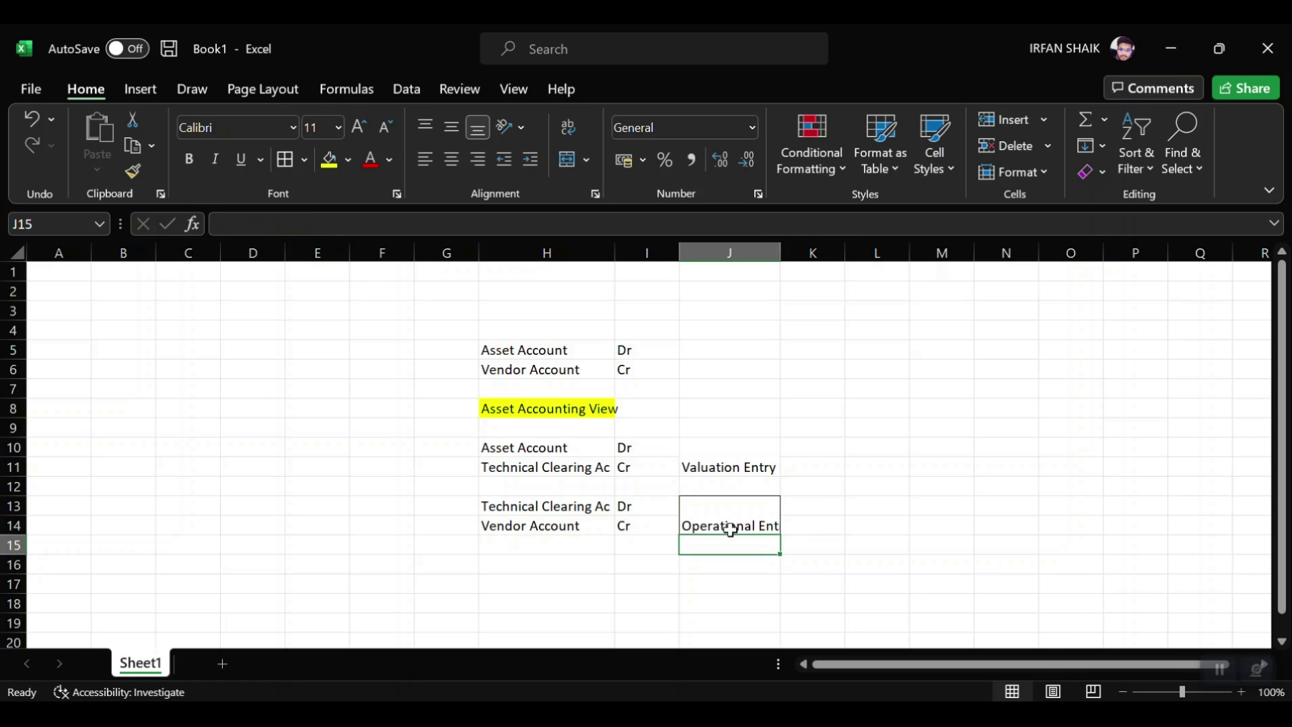
drag(780, 253, 794, 254)
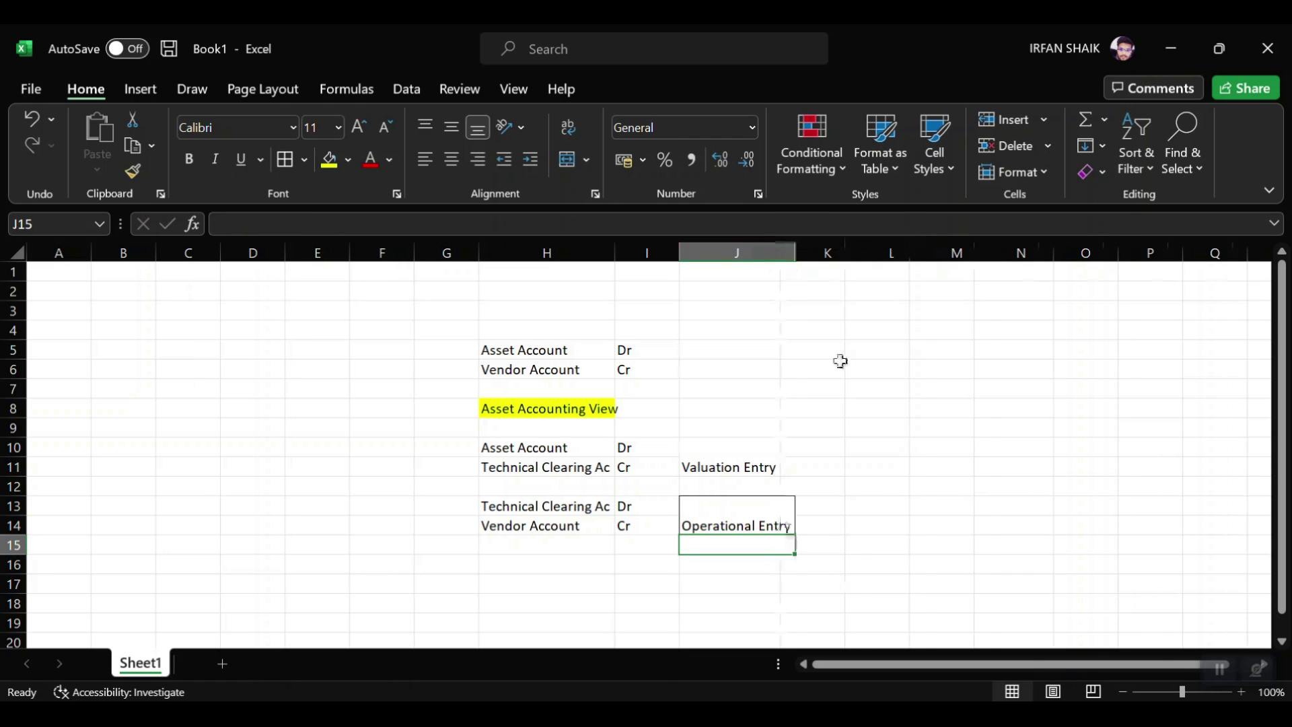
drag(730, 444, 732, 460)
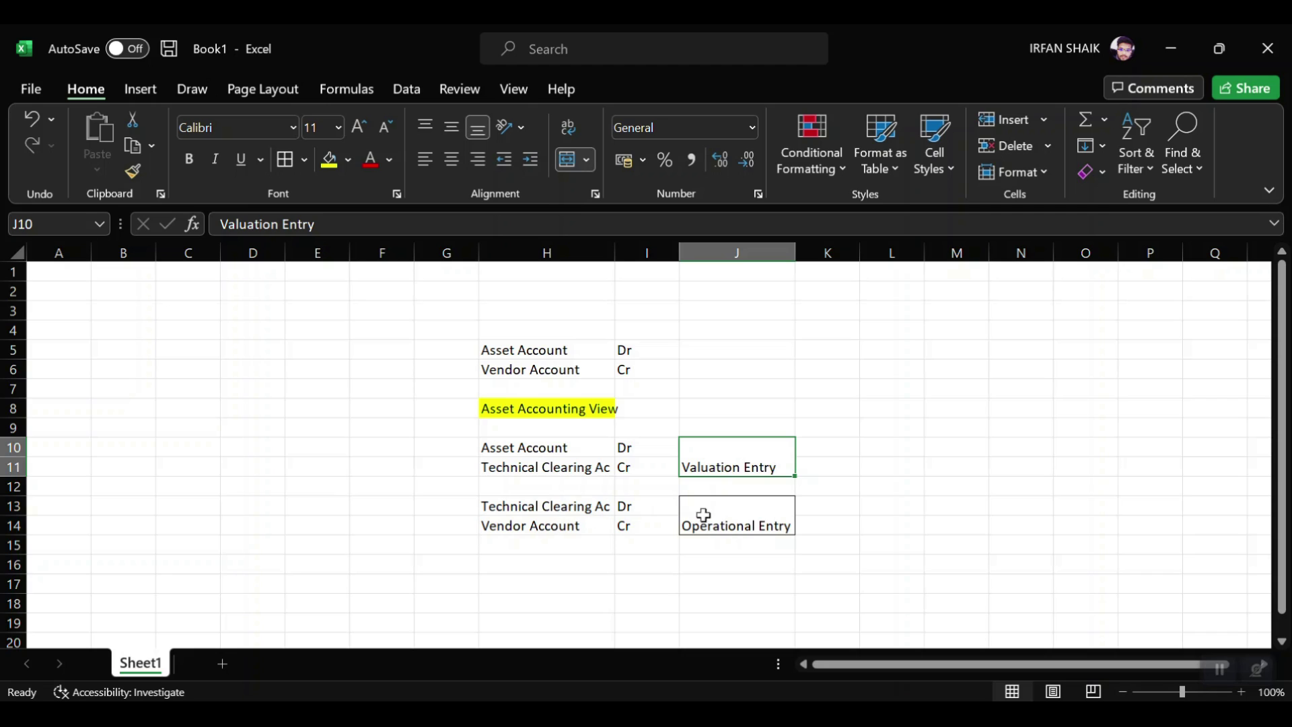
Step: Minimize both Excel workbooks to return to the G/L account display in SAP
click(515, 528)
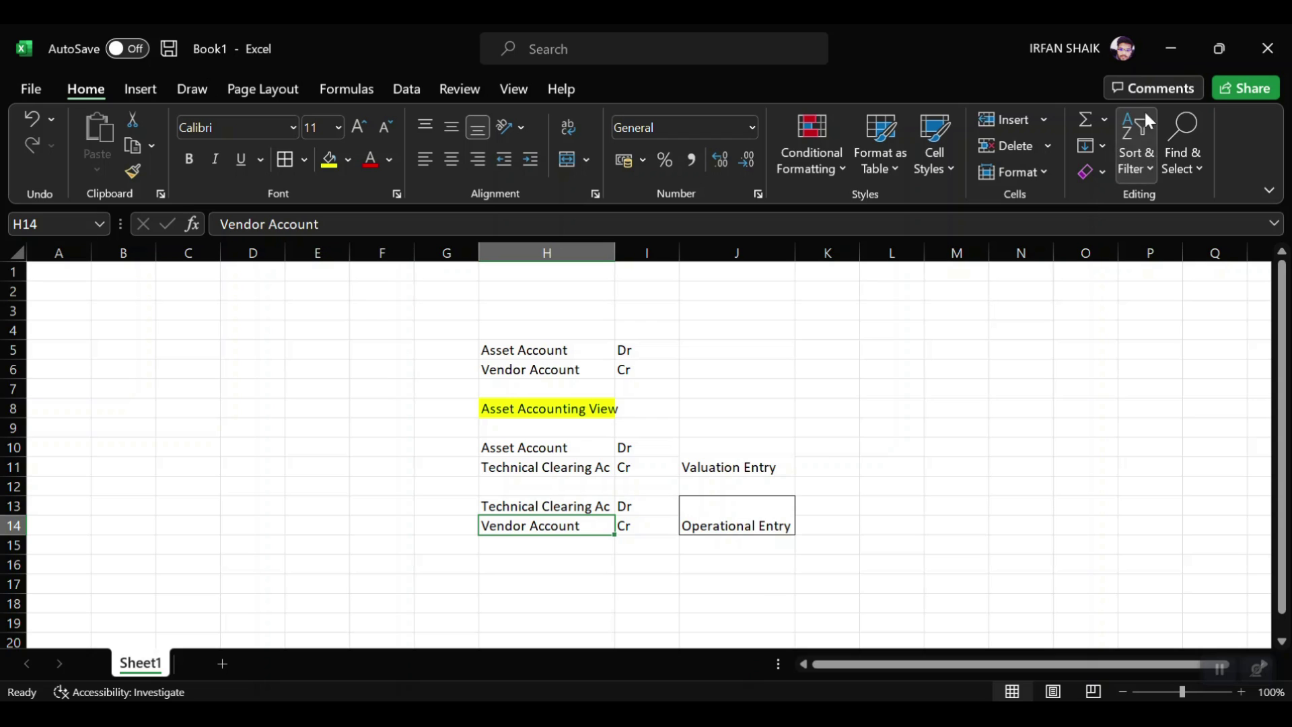
click(1177, 47)
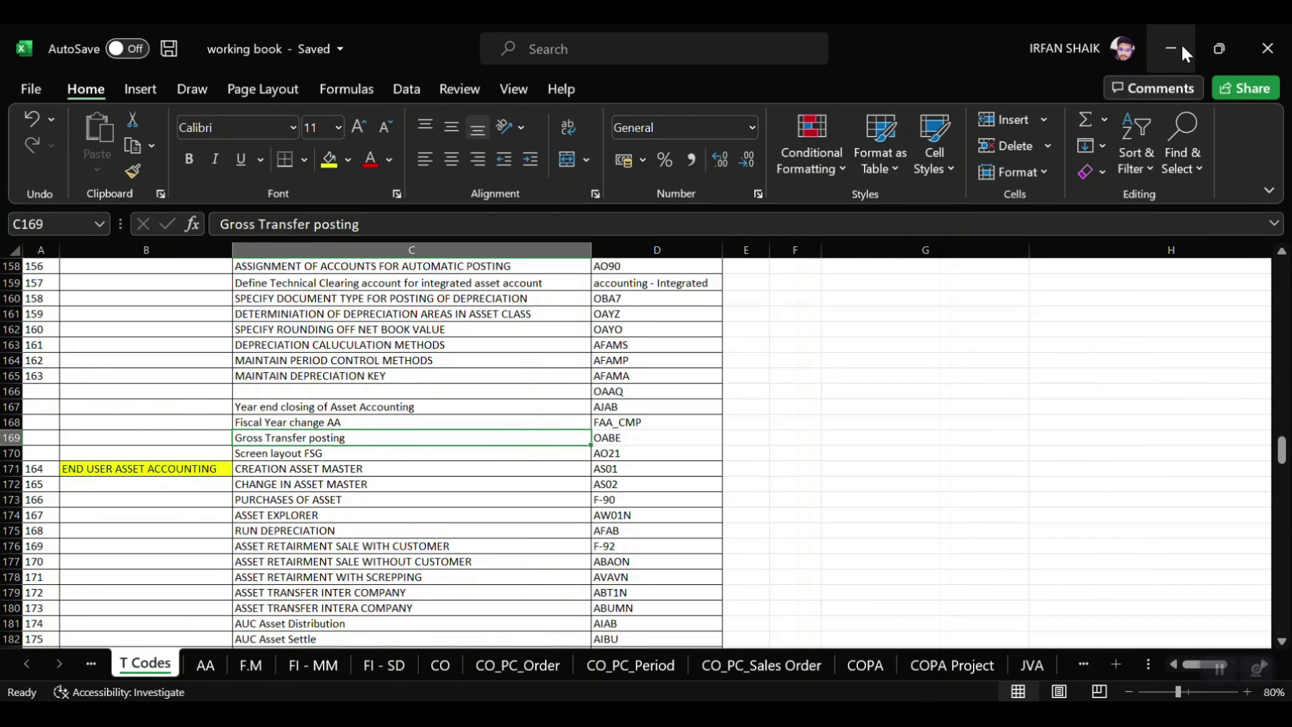
click(1170, 49)
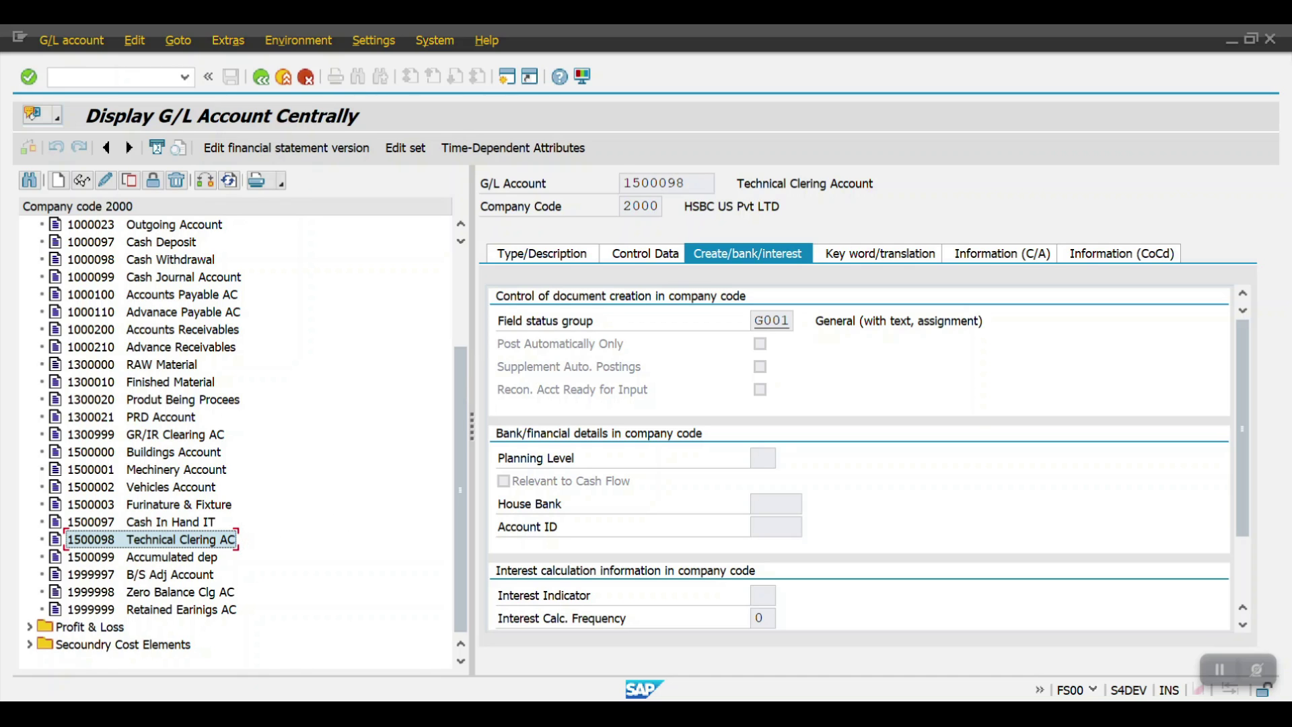
Step: Leave the G/L account display and open the SAP Reference IMG through transaction SPRO
click(139, 78)
text(/n)
key(Return)
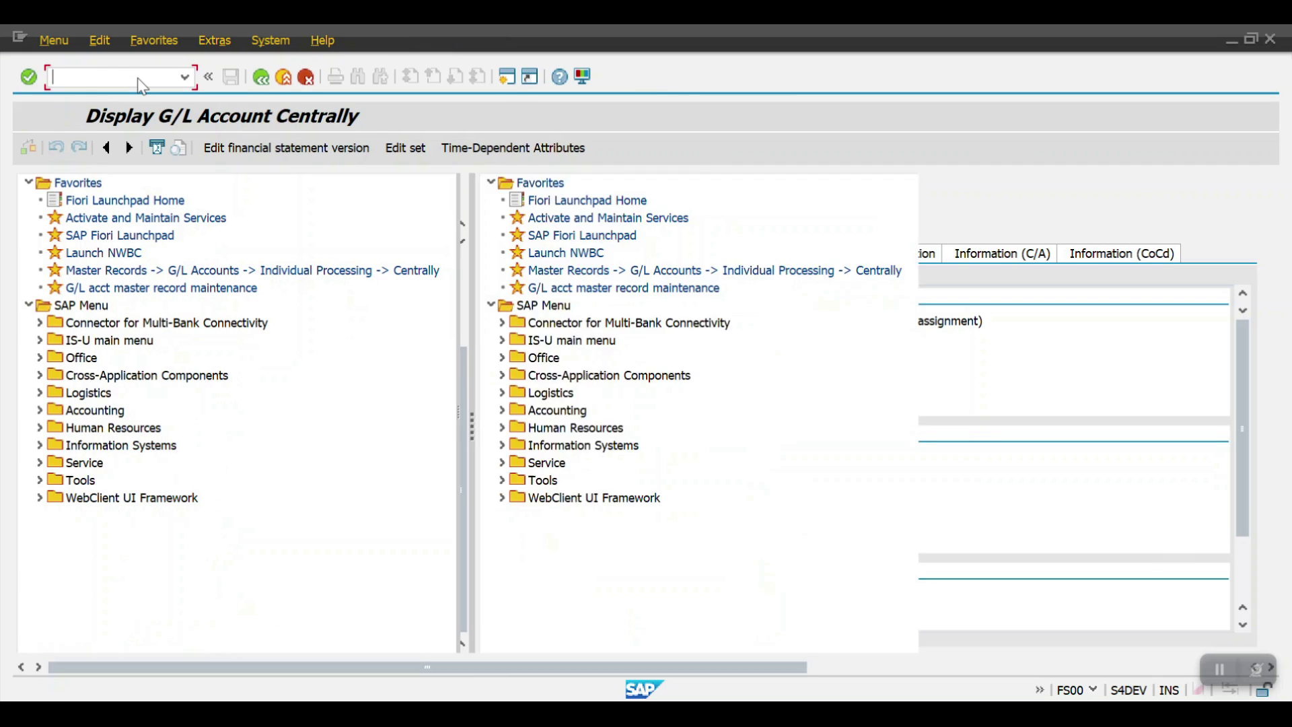
text(spro)
key(Return)
click(78, 150)
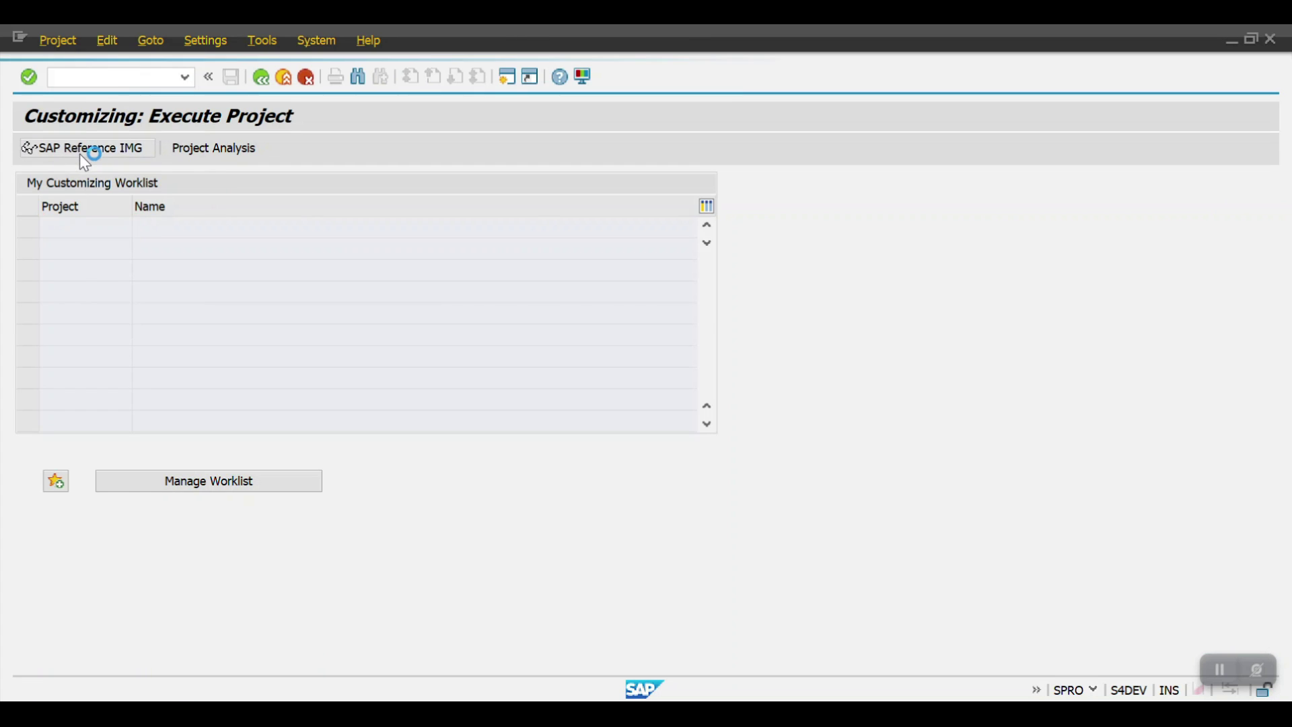
Step: Expand Financial Accounting in the IMG structure
click(113, 293)
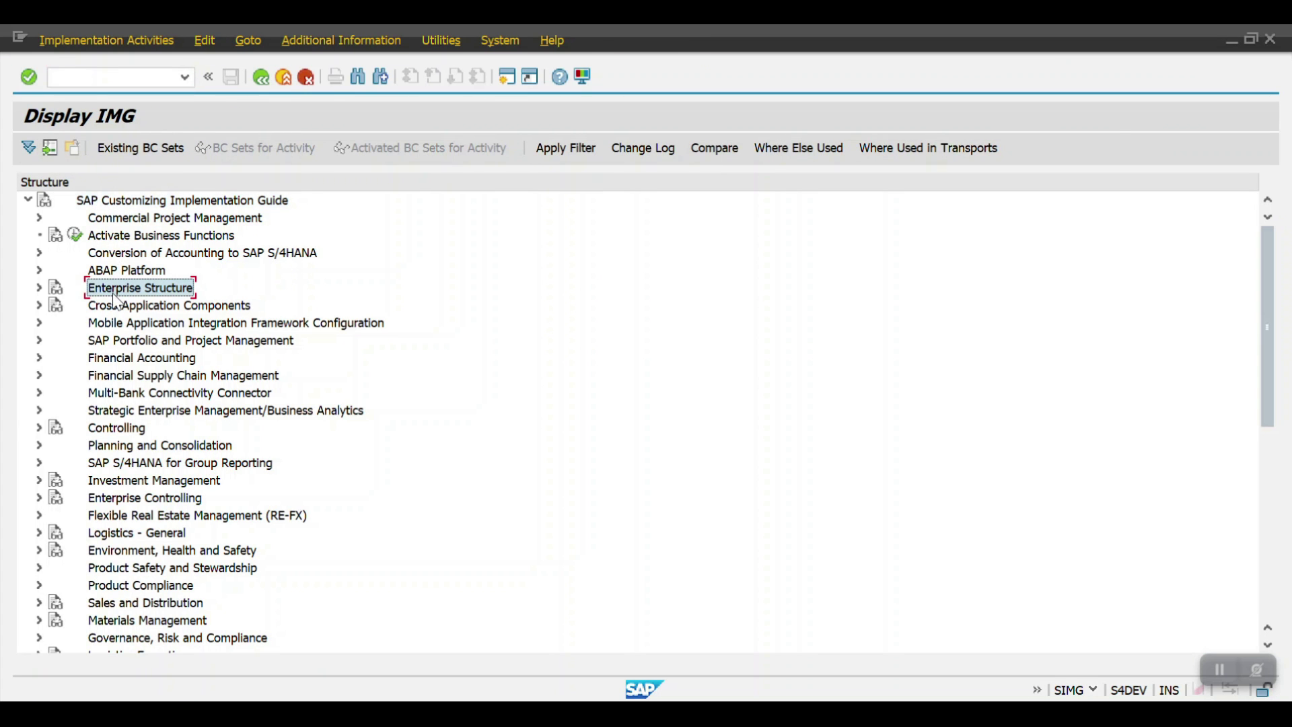
key(Down)
key(Down)
key(Down)
key(Down)
key(Right)
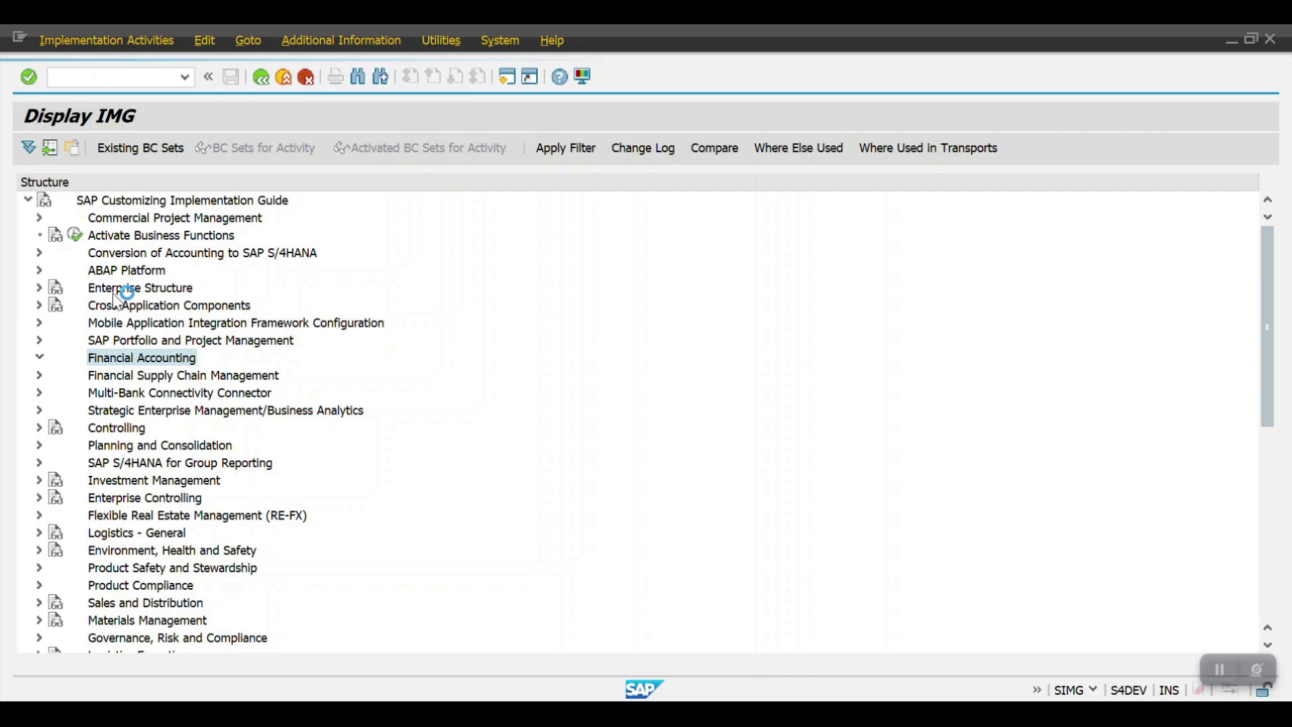
Step: Expand Asset Accounting under Financial Accounting
key(Down)
key(Down)
key(Down)
key(Down)
key(Down)
key(Down)
key(Down)
key(Down)
key(Down)
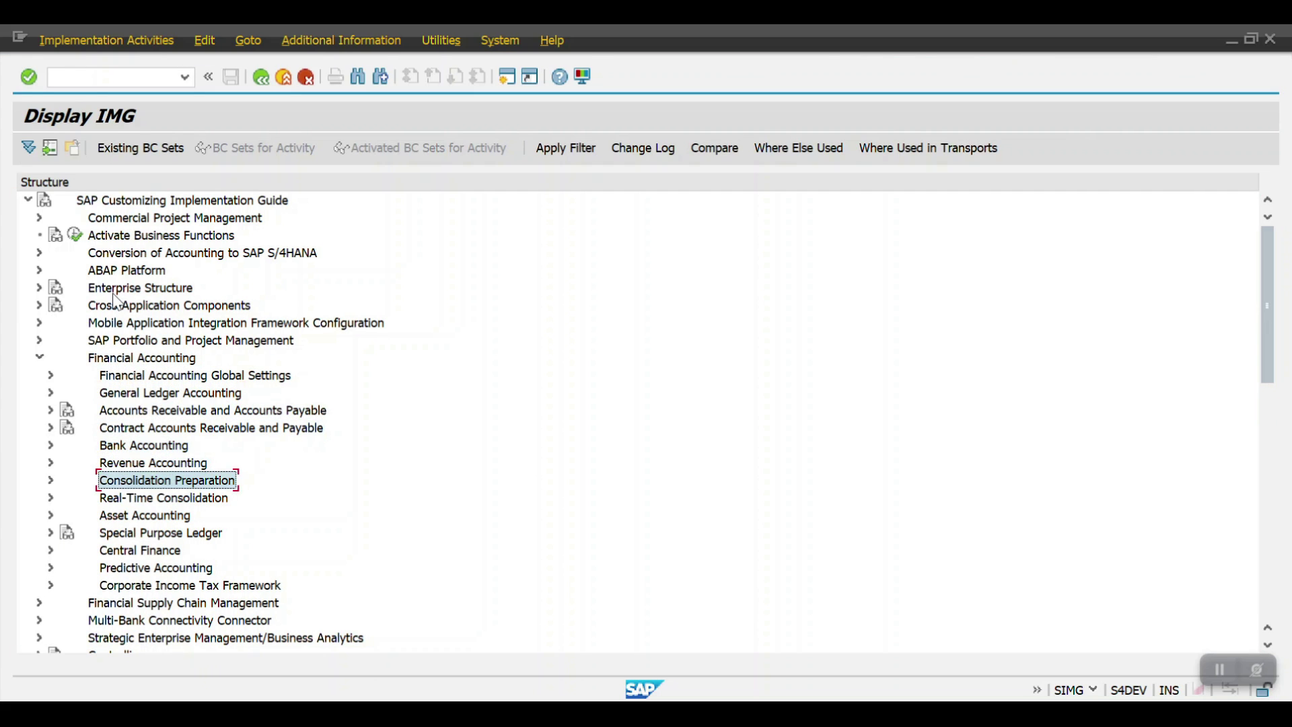
key(Right)
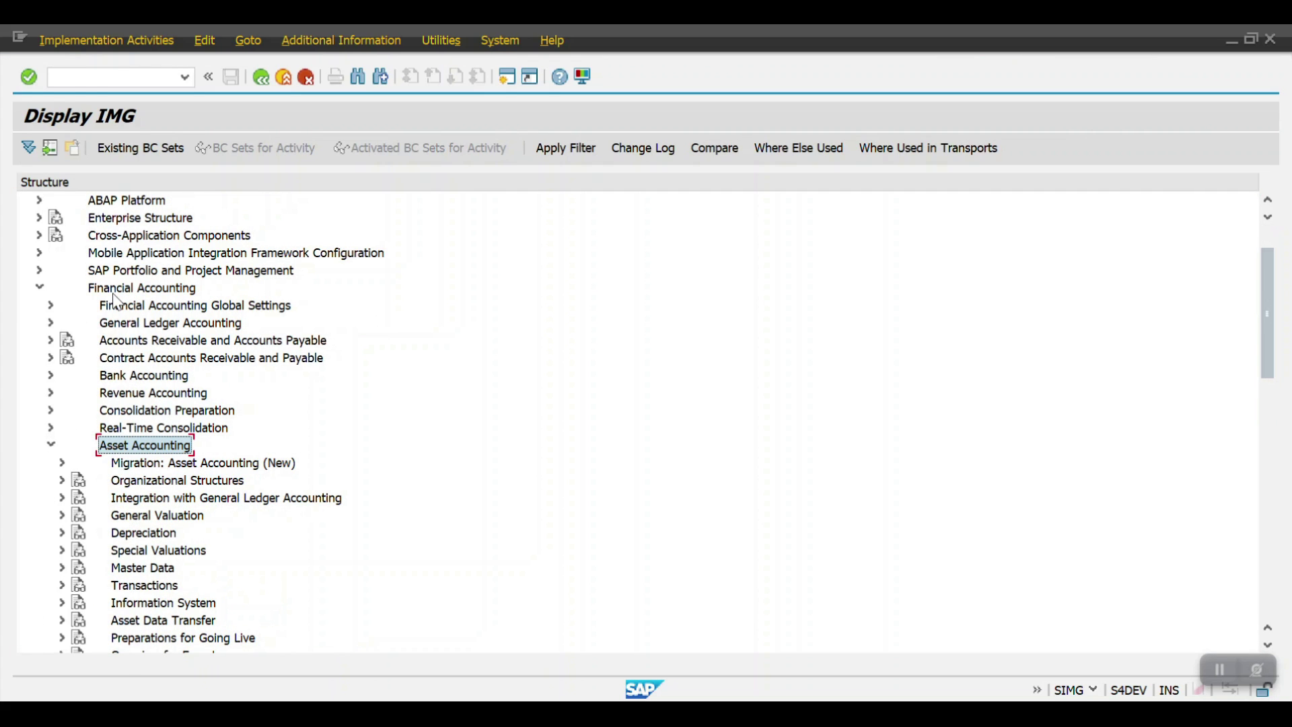
Step: Expand Integration with General Ledger Accounting under Asset Accounting
key(Down)
key(Down)
key(Down)
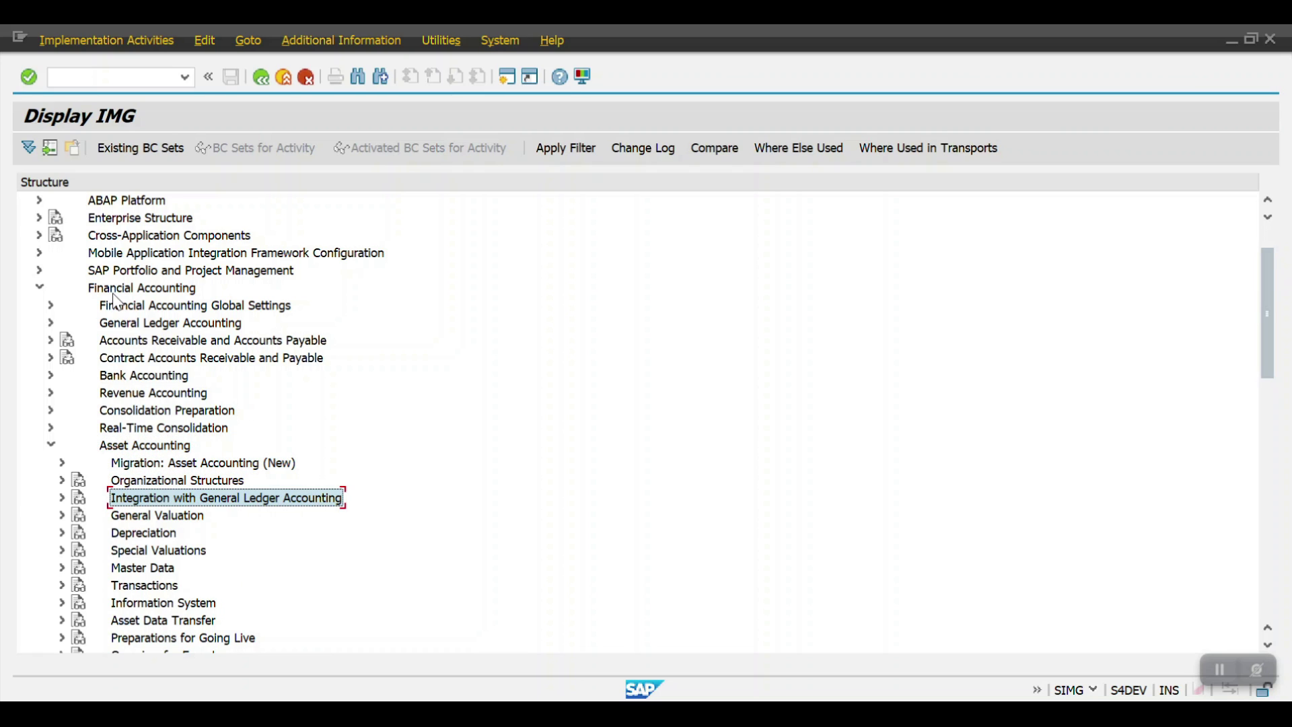
key(Right)
Step: Expand Technical Clearing Account for Integrated Asset Acquisition and execute the activity Define Technical Clearing Account for Integrated Asset Acquisition
key(Down)
key(Down)
key(Down)
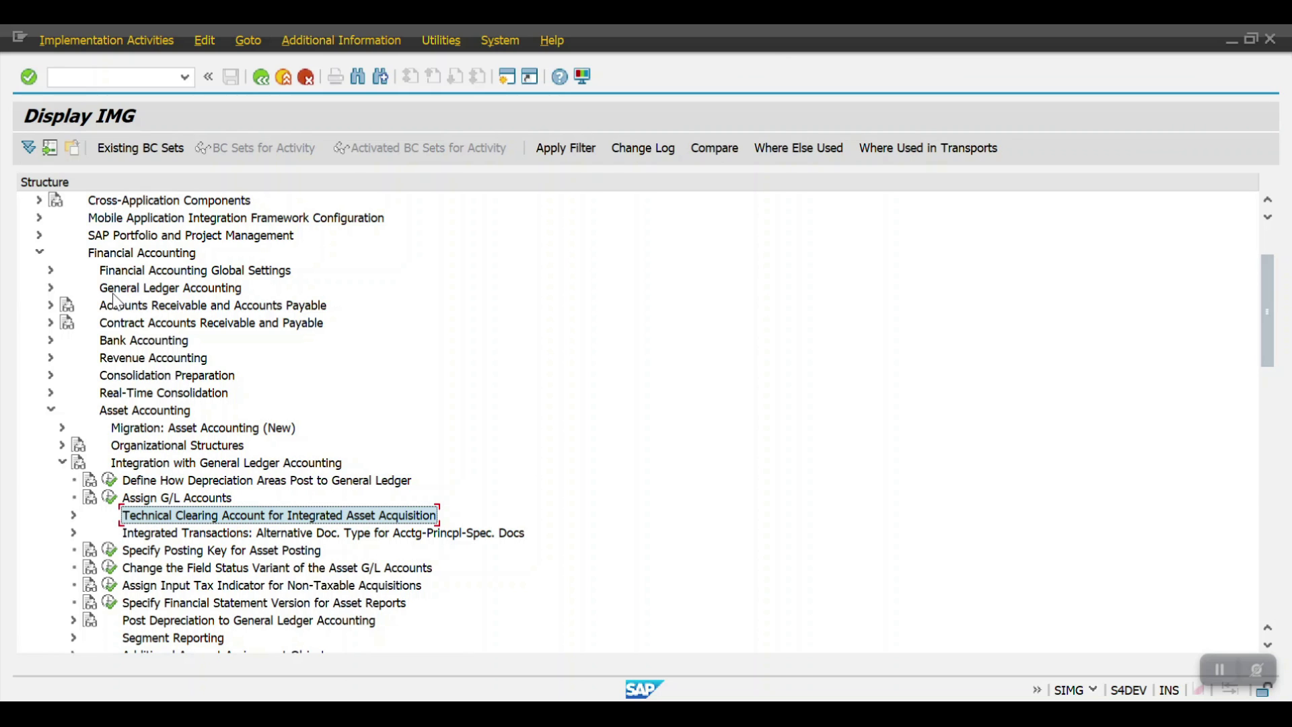
key(Right)
key(Down)
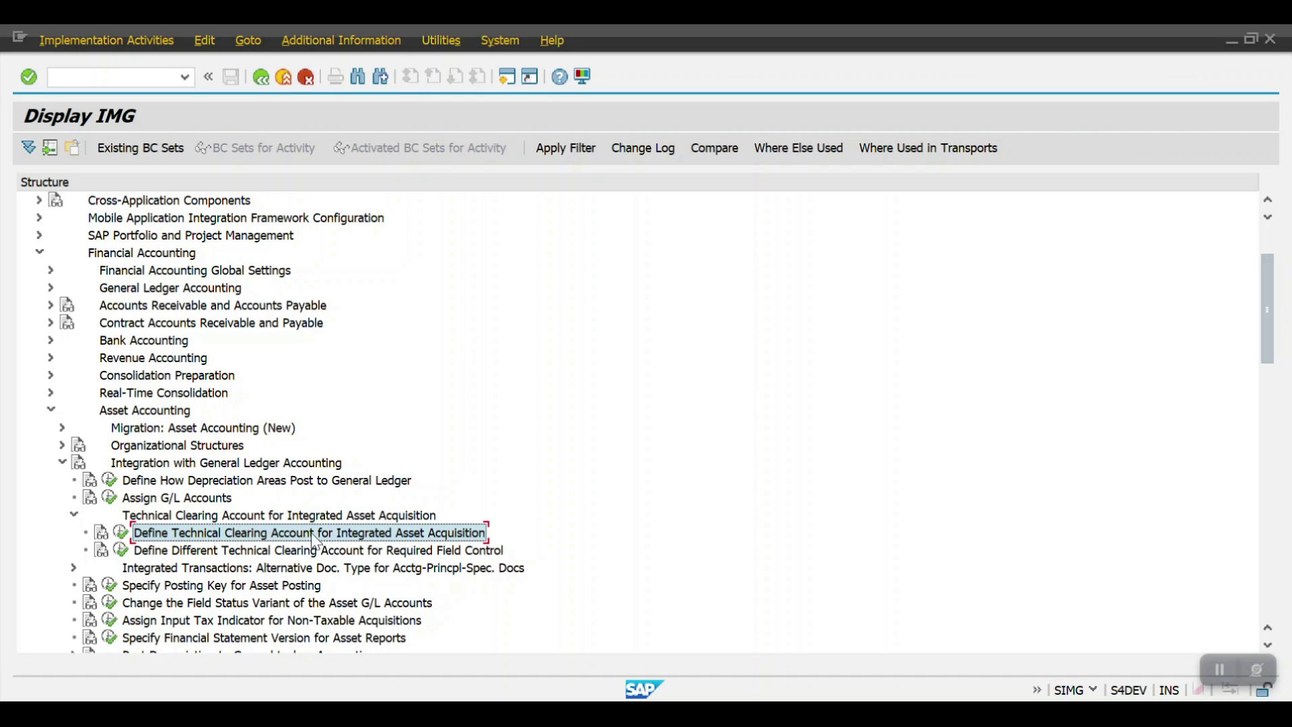
click(121, 532)
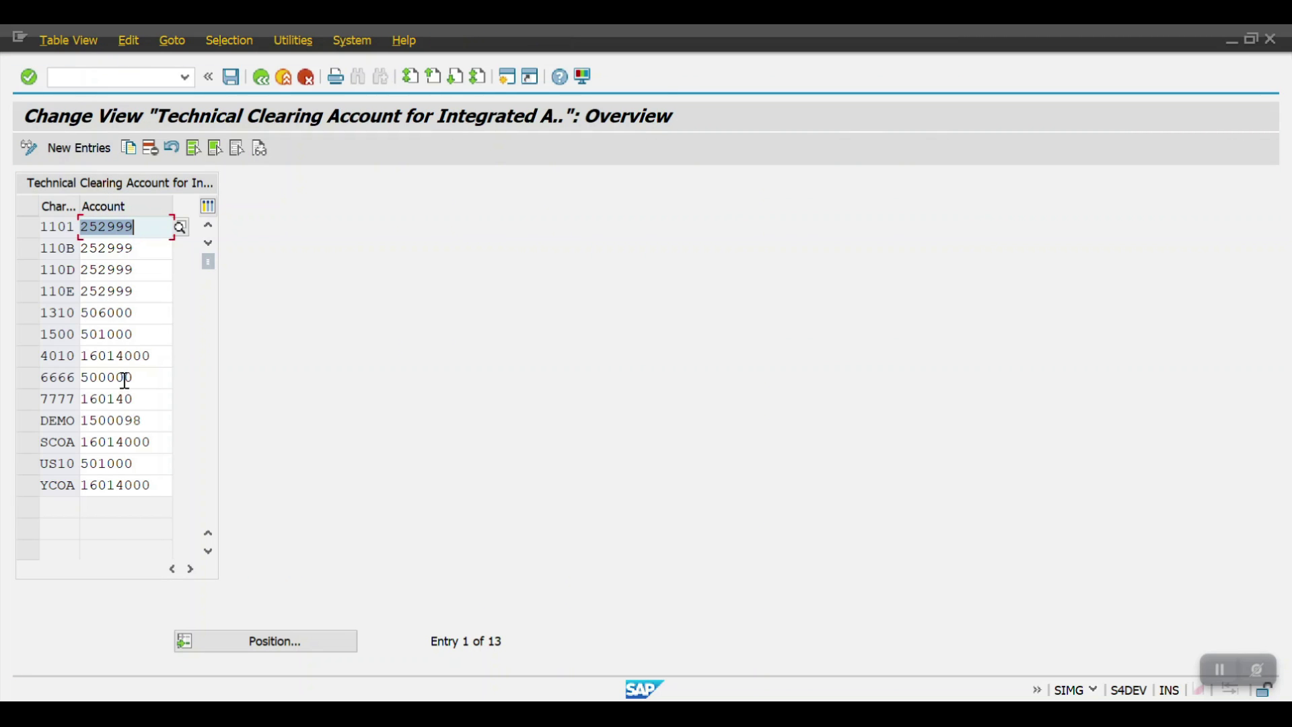
Step: Start a new technical clearing account entry for chart of accounts 2000 and widen the chart of accounts column slightly
click(69, 148)
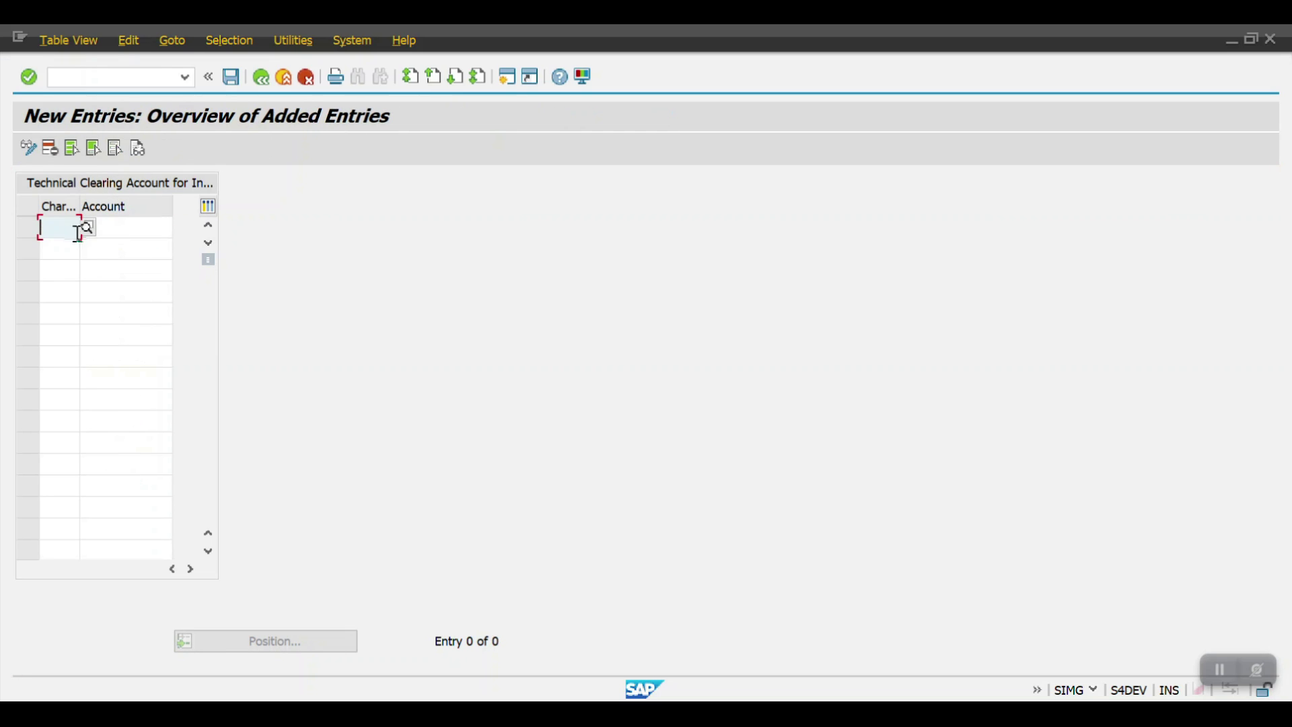
text(2000)
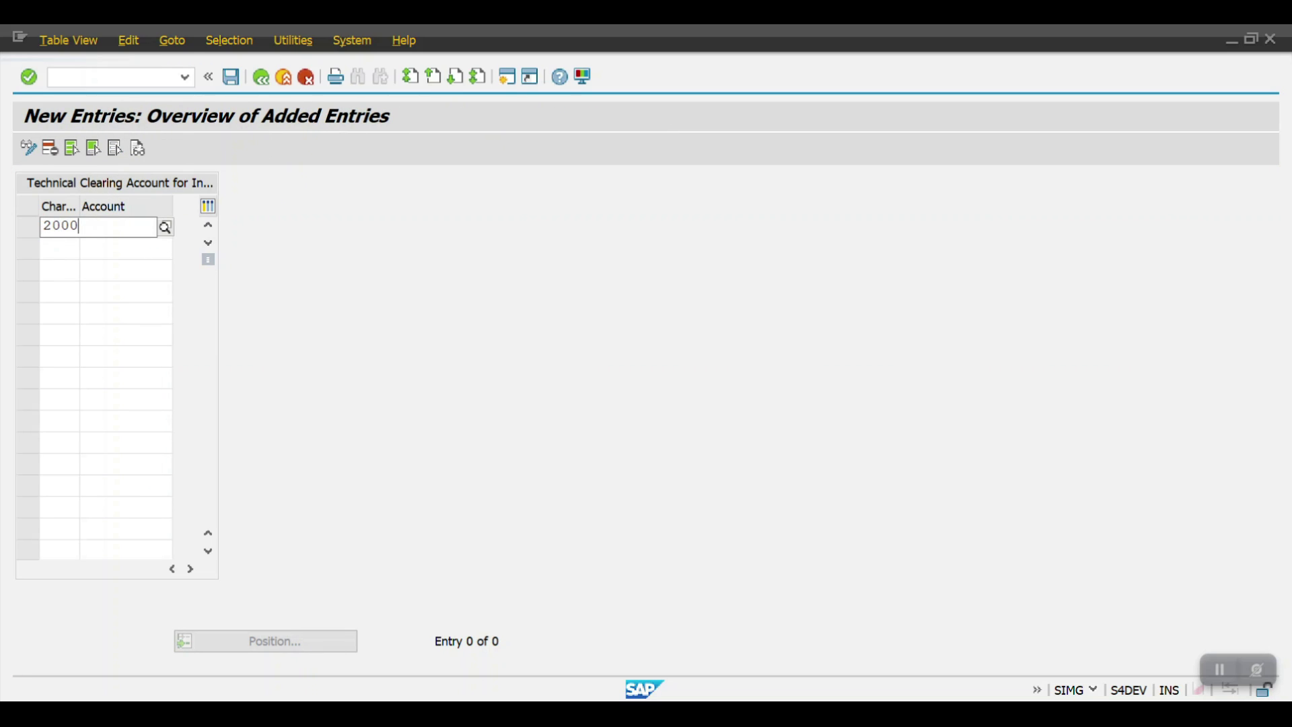
key(Down)
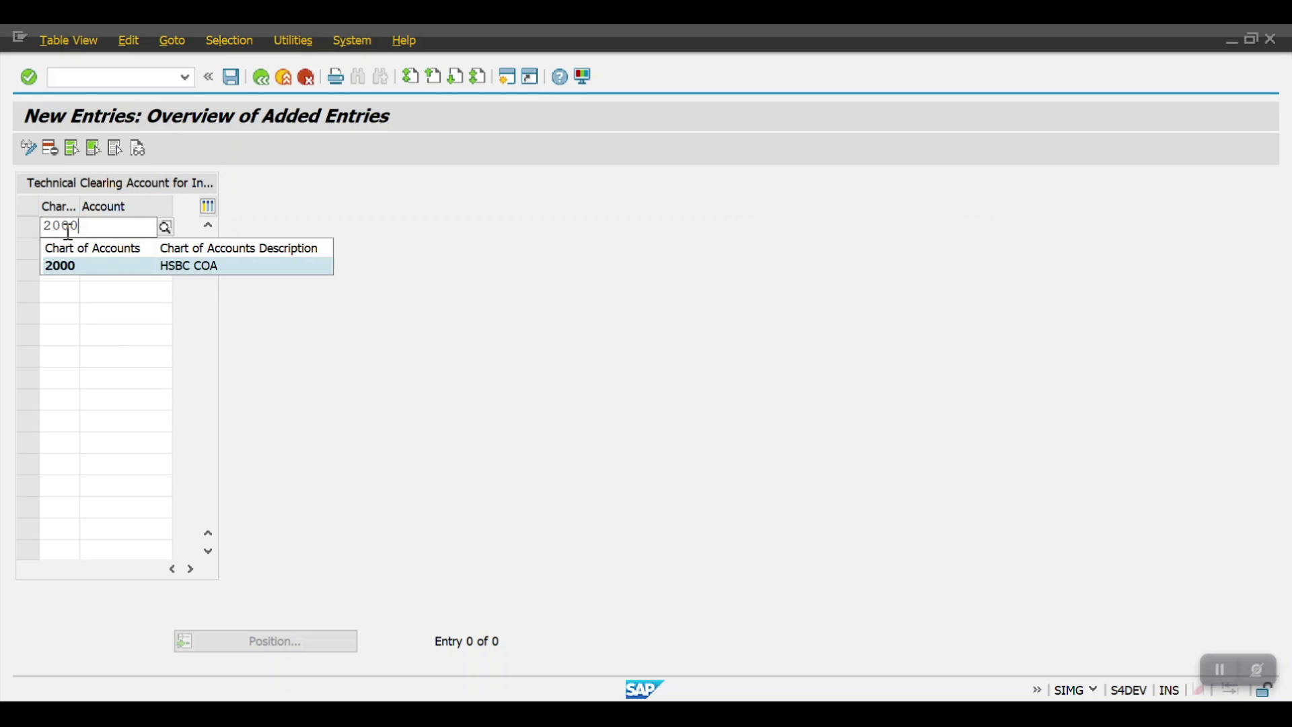
key(Tab)
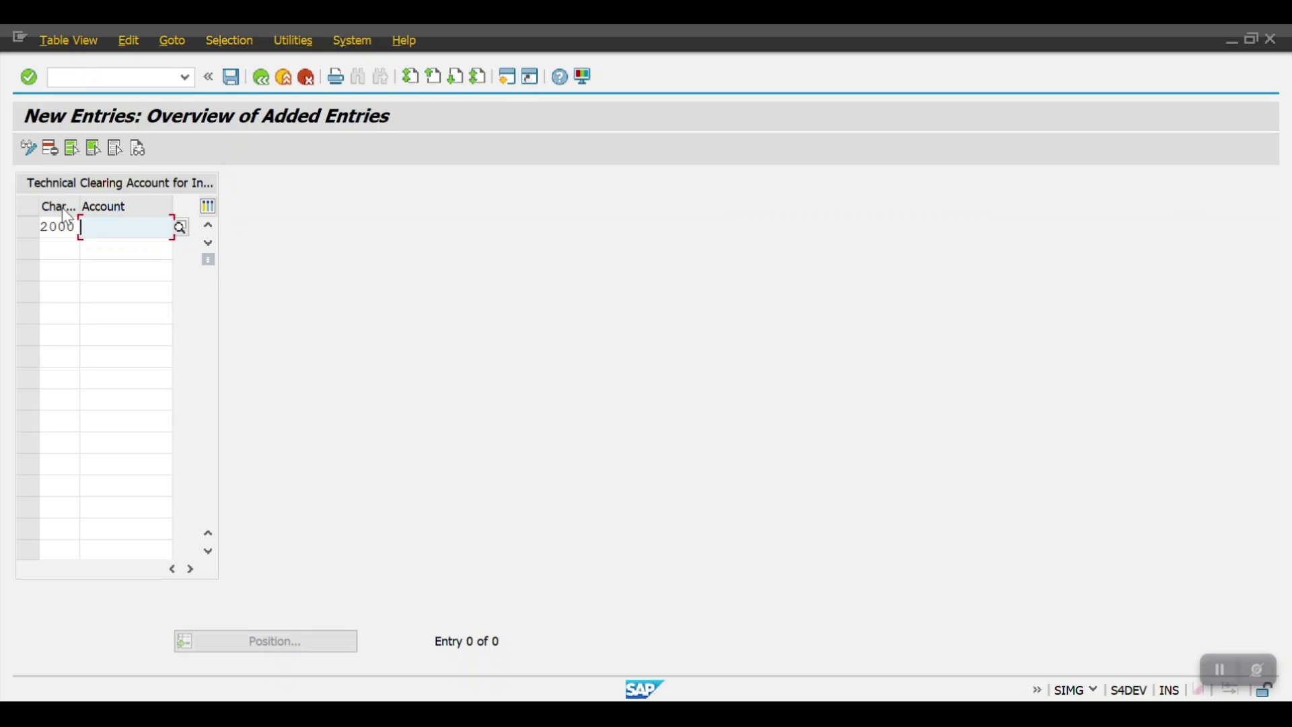
drag(79, 202, 89, 201)
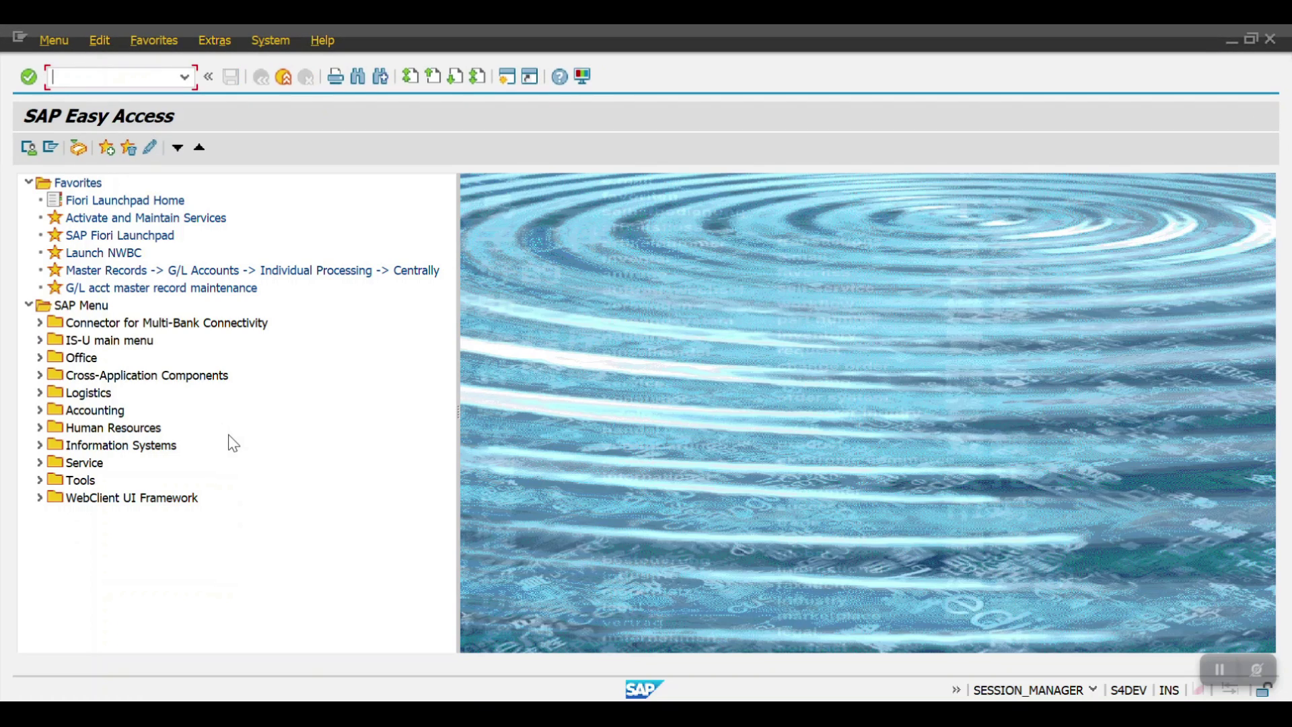
Step: Display balance sheet account 1500098, Technical Clering AC, through transaction FS00 in another SAP session and copy its account number
text(fs00)
key(Return)
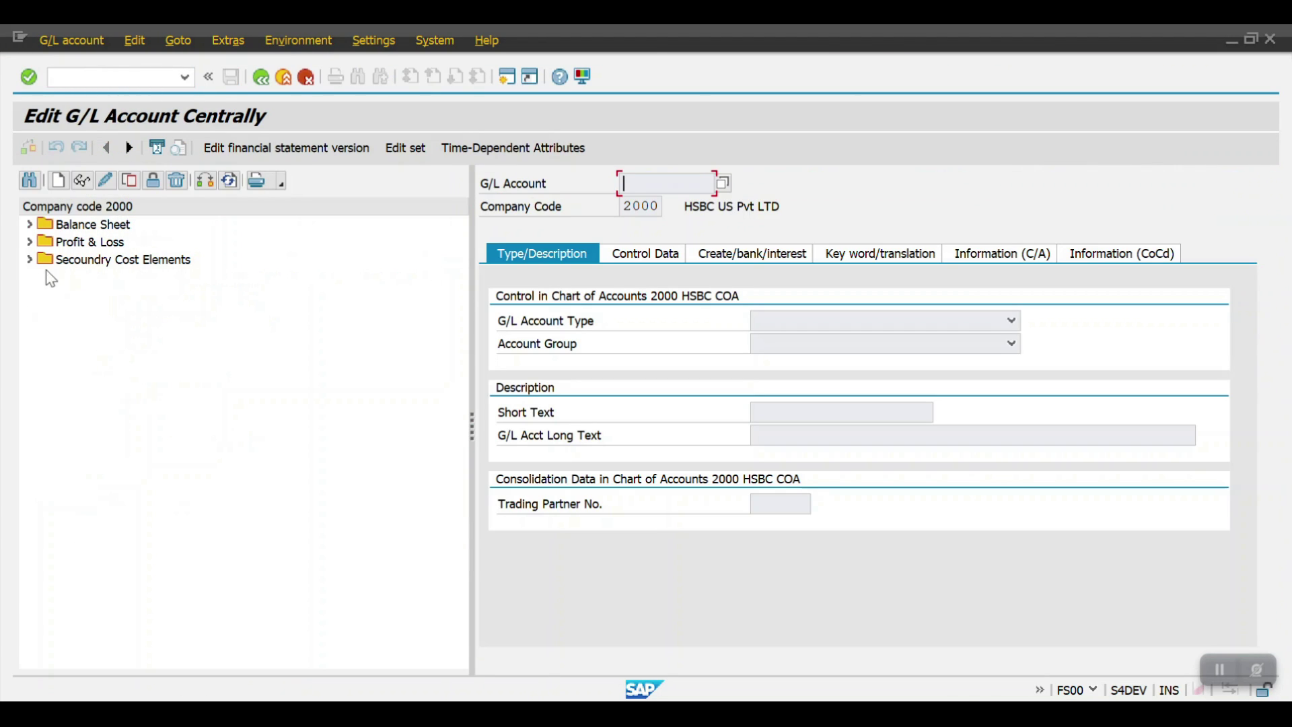
click(30, 224)
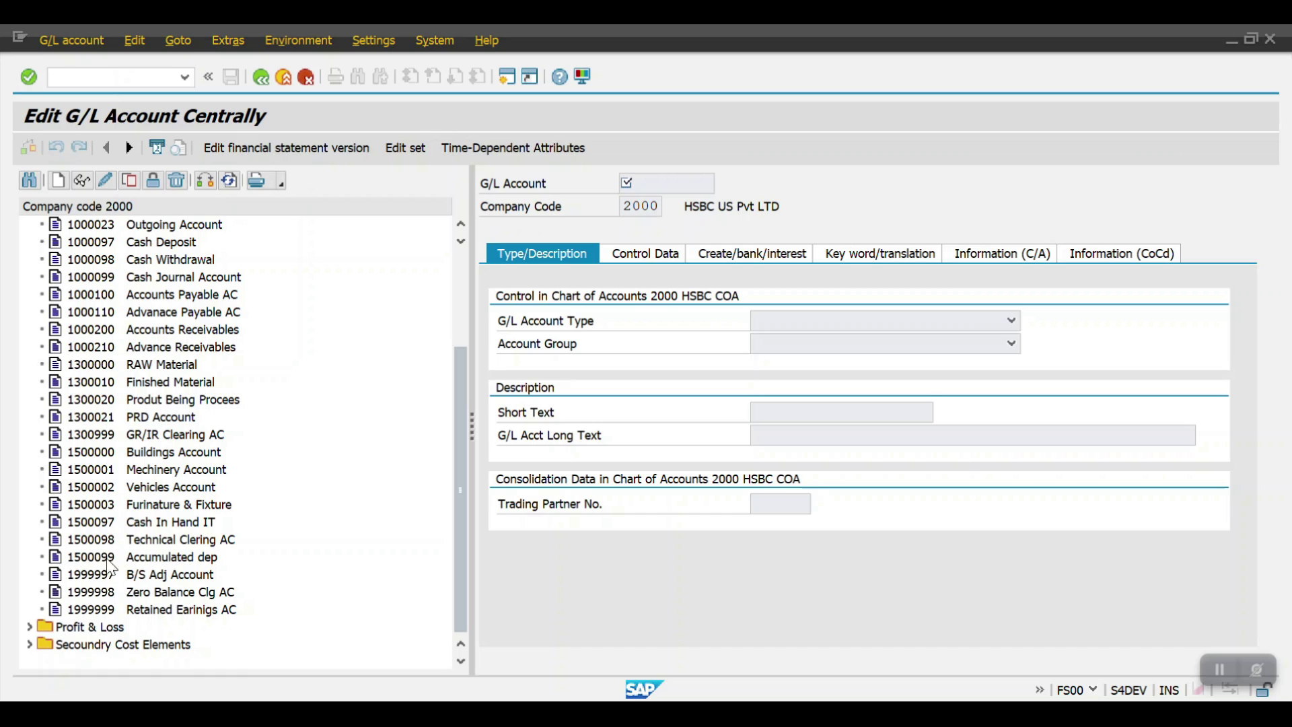
double_click(92, 539)
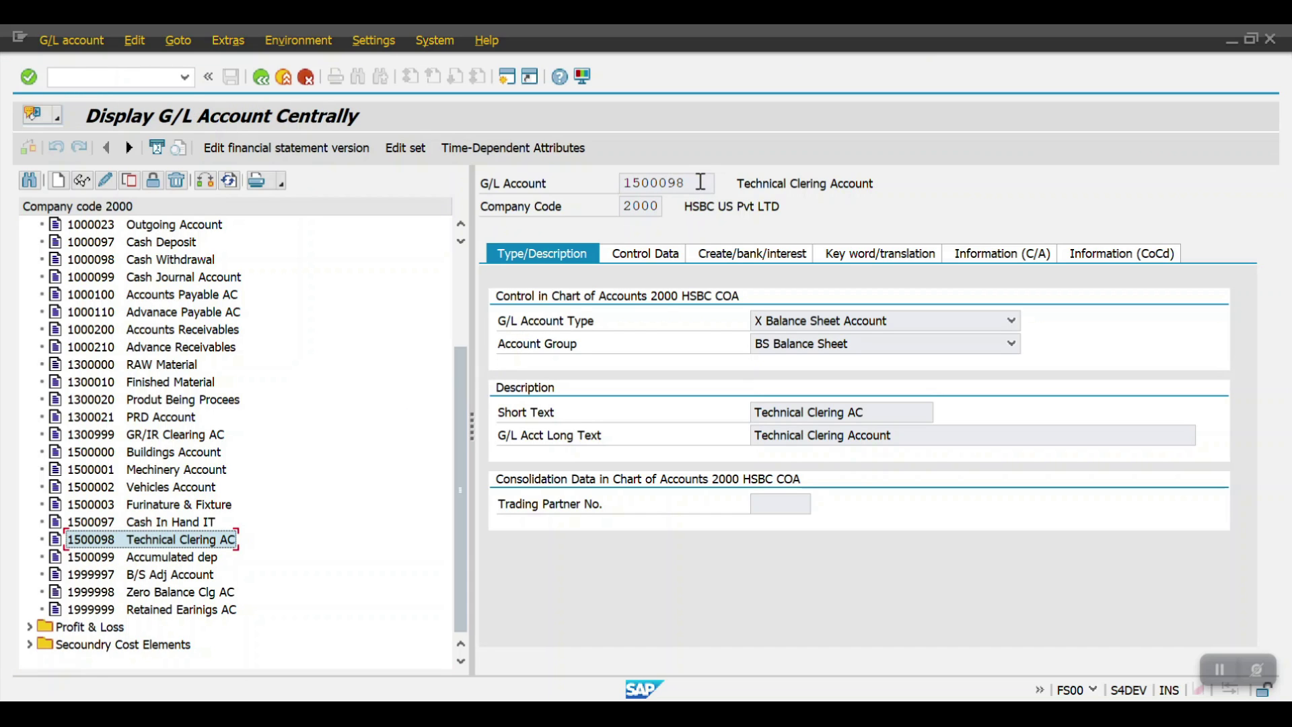
drag(700, 182, 588, 179)
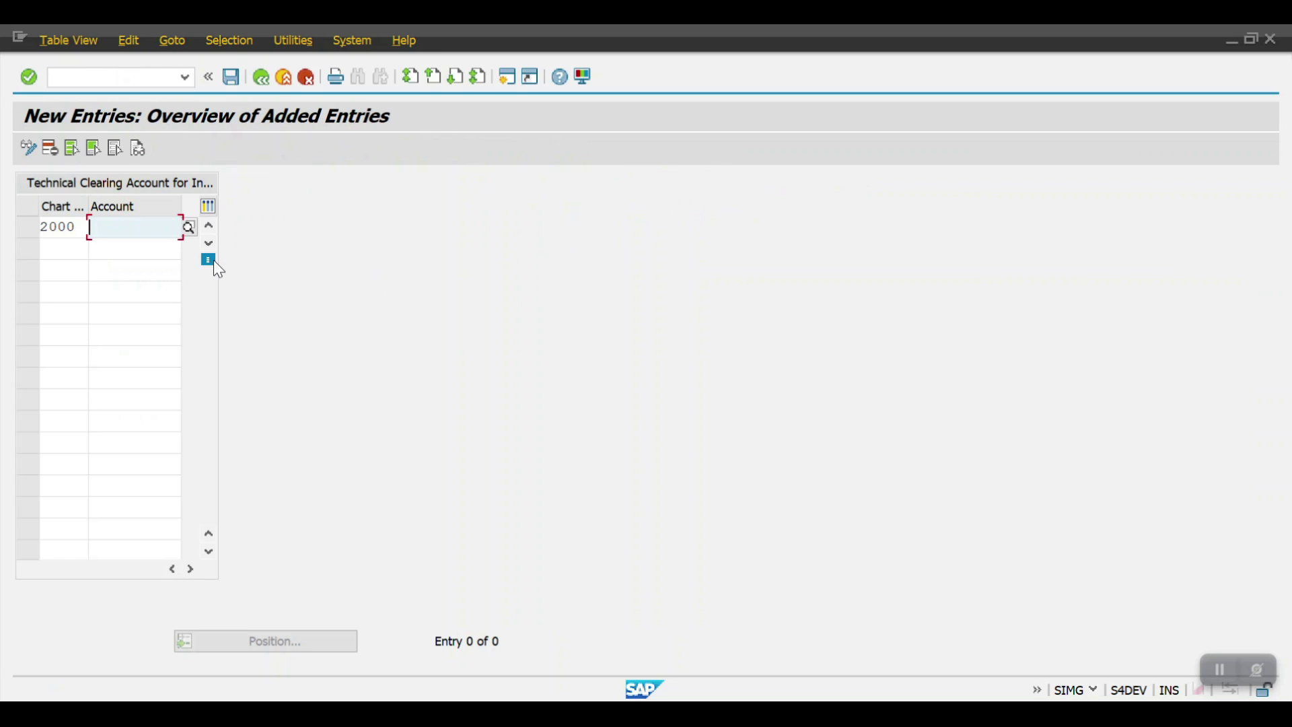
Step: Assign account 1500098 to chart of accounts 2000, save the entry in the proposed customizing request and return to the IMG
text(1500098)
key(Return)
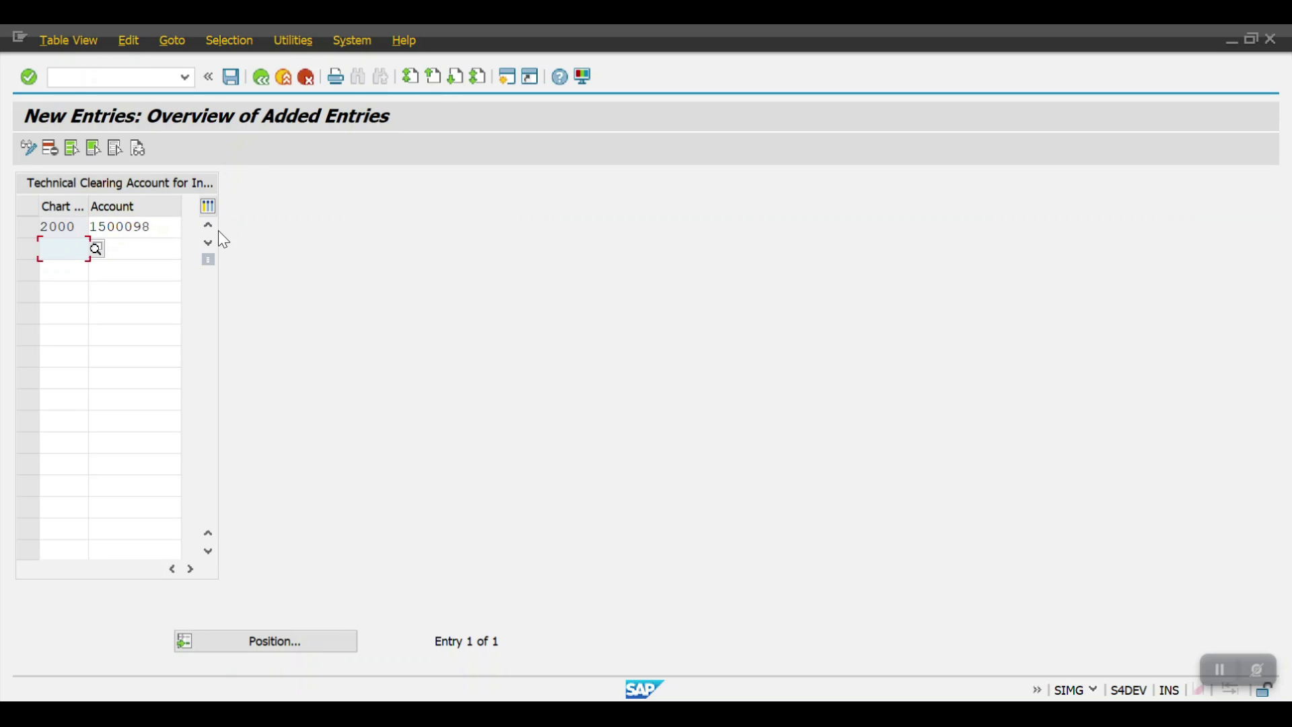
click(231, 77)
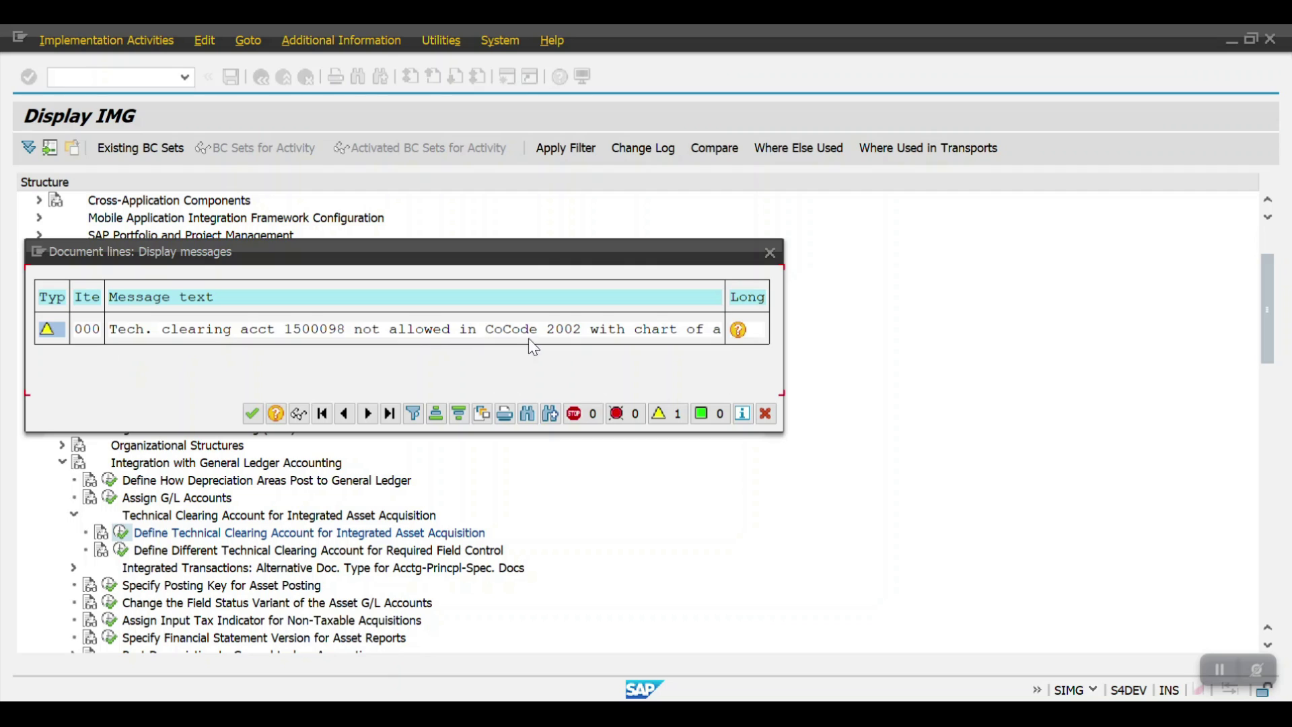
click(256, 413)
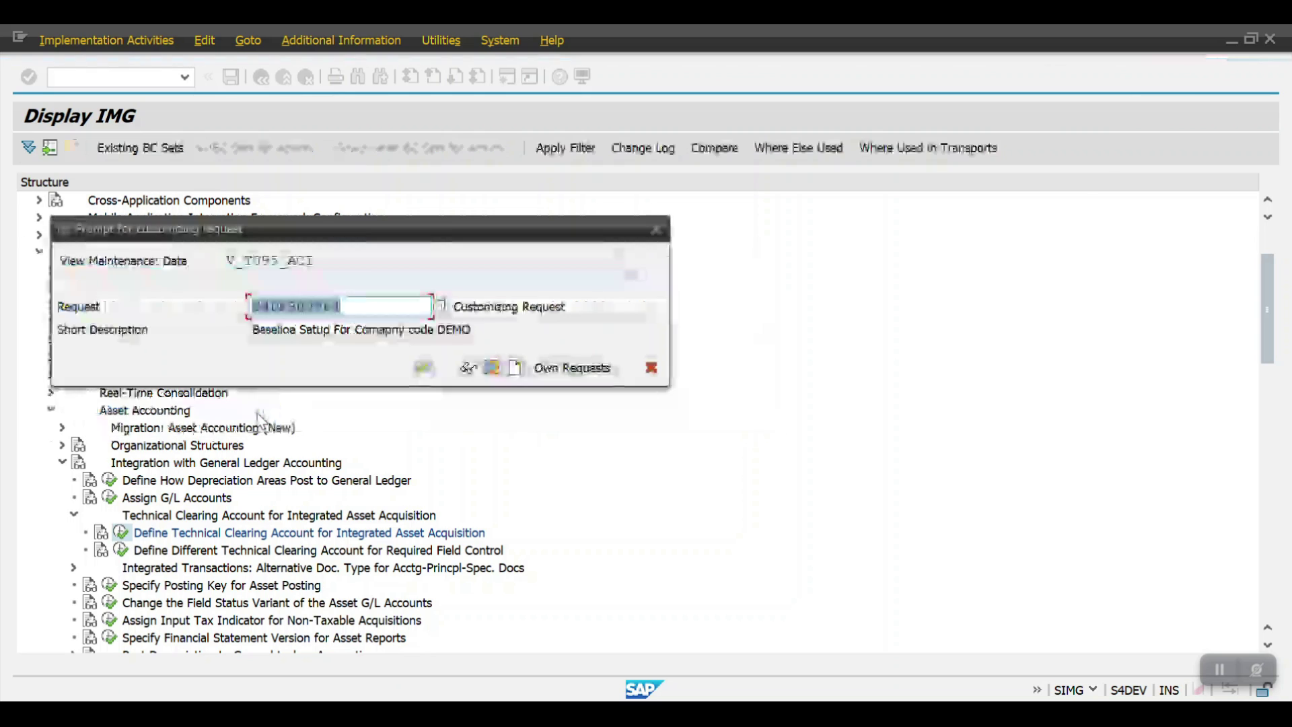
click(422, 368)
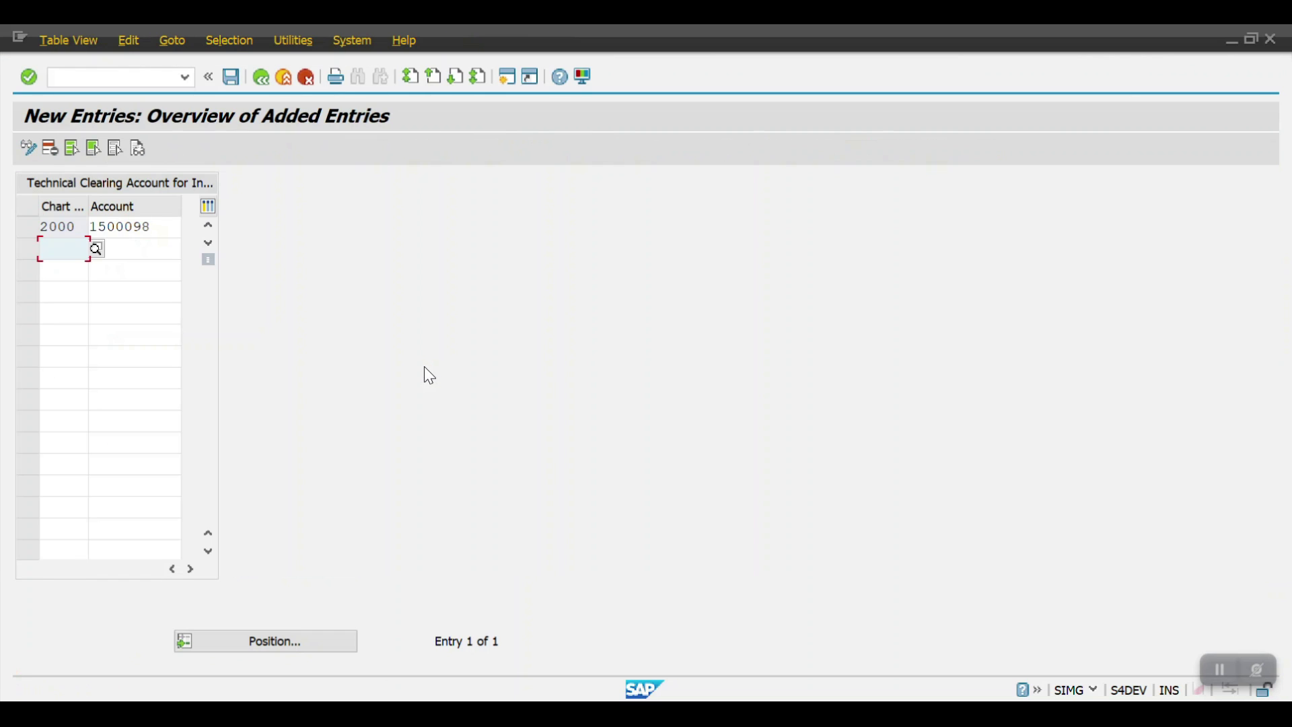
click(262, 78)
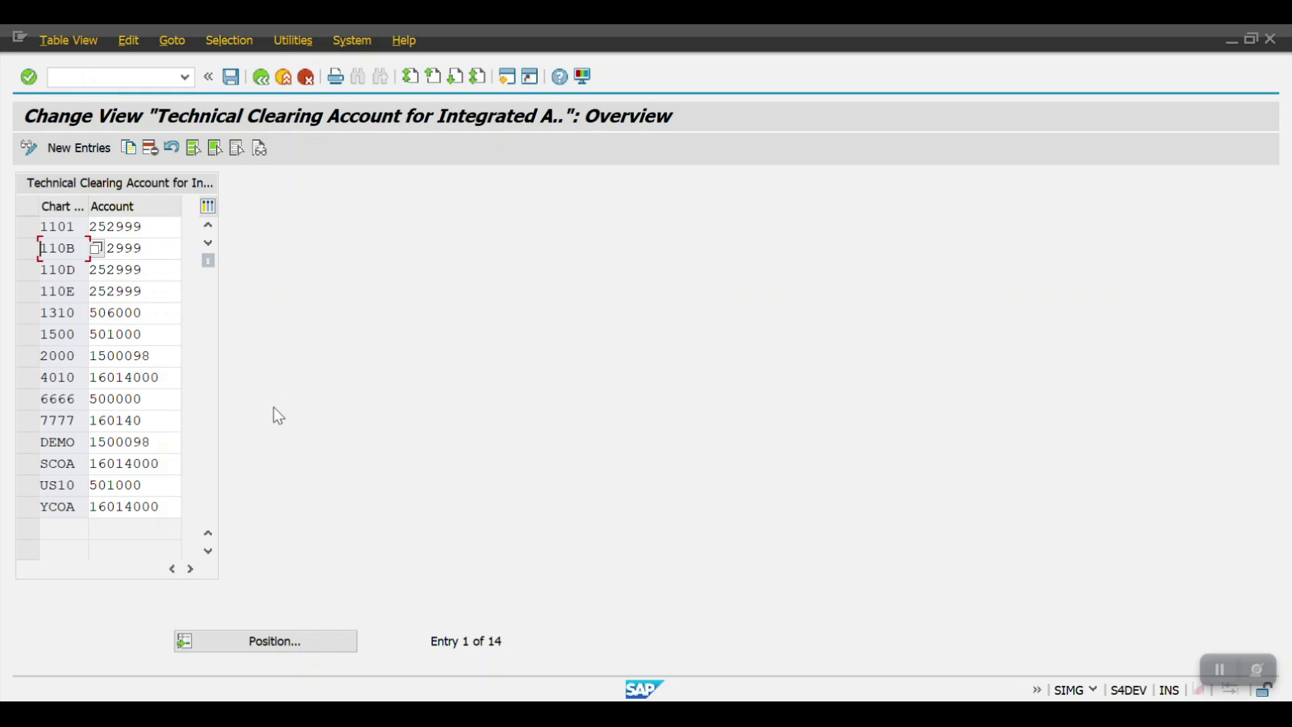
click(262, 78)
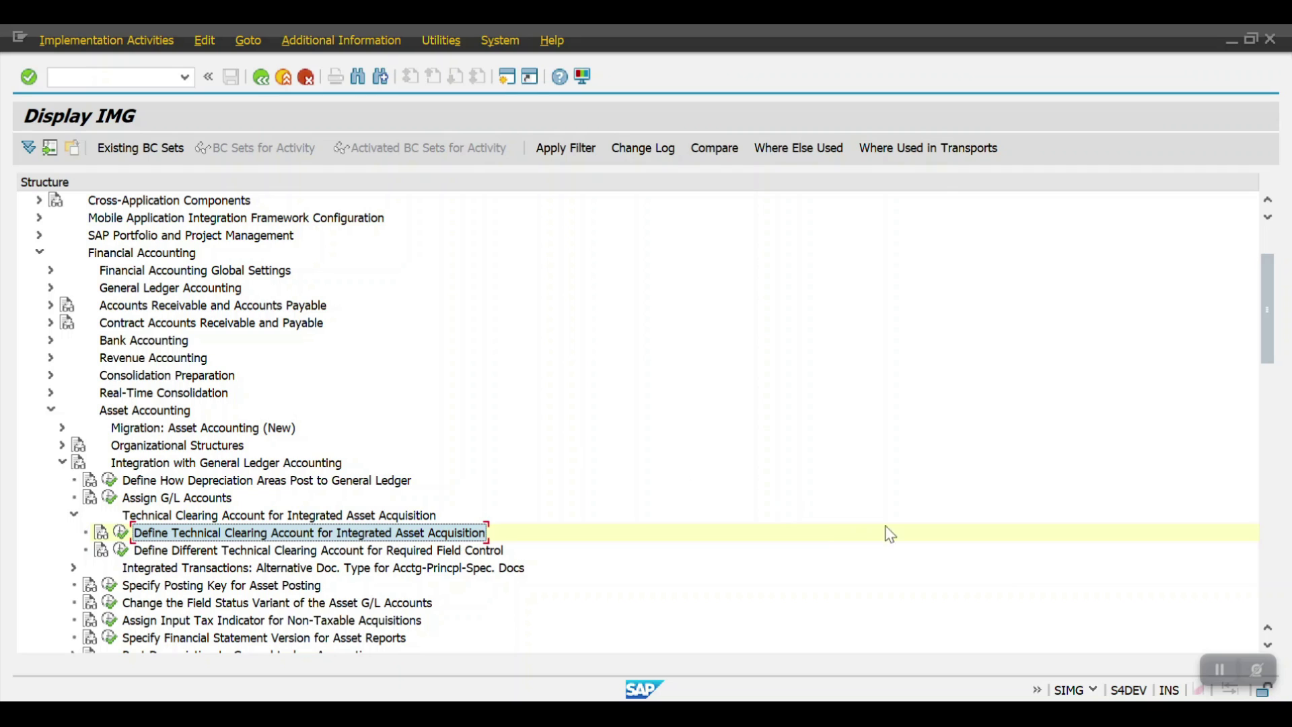
click(1215, 678)
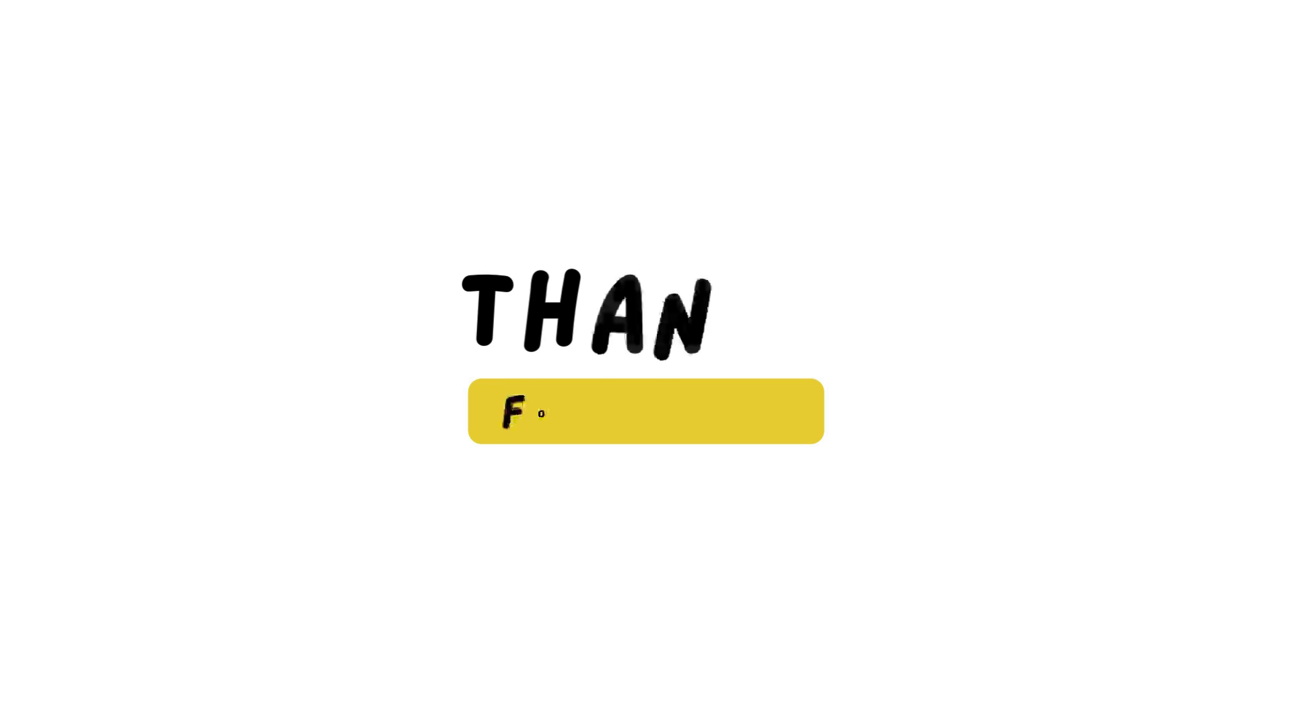